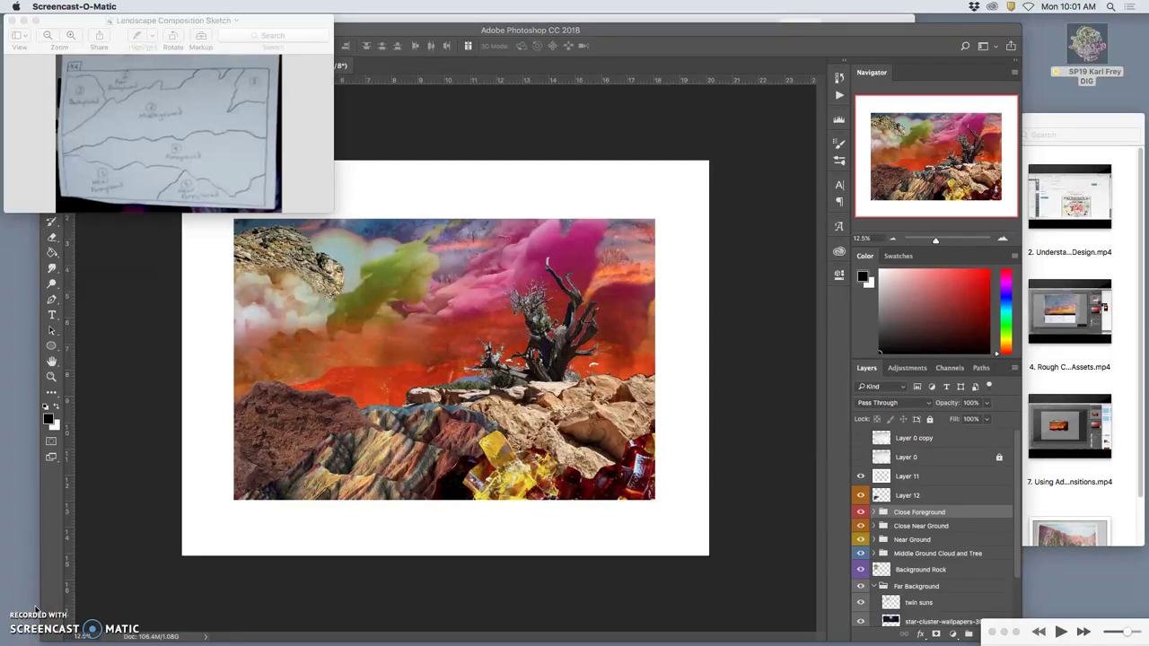
Step: Bring the Photoshop collage document back in front of the other windows
{"action": "mouse_move", "coordinate": [798, 639]}
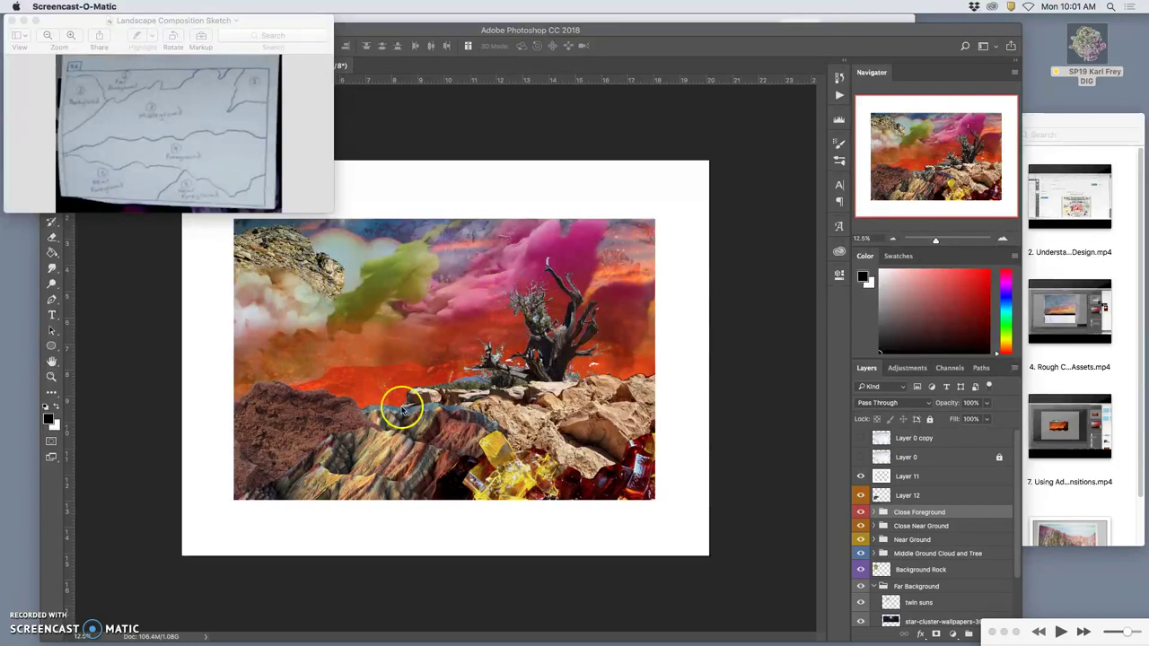
{"action": "left_click", "coordinate": [466, 408]}
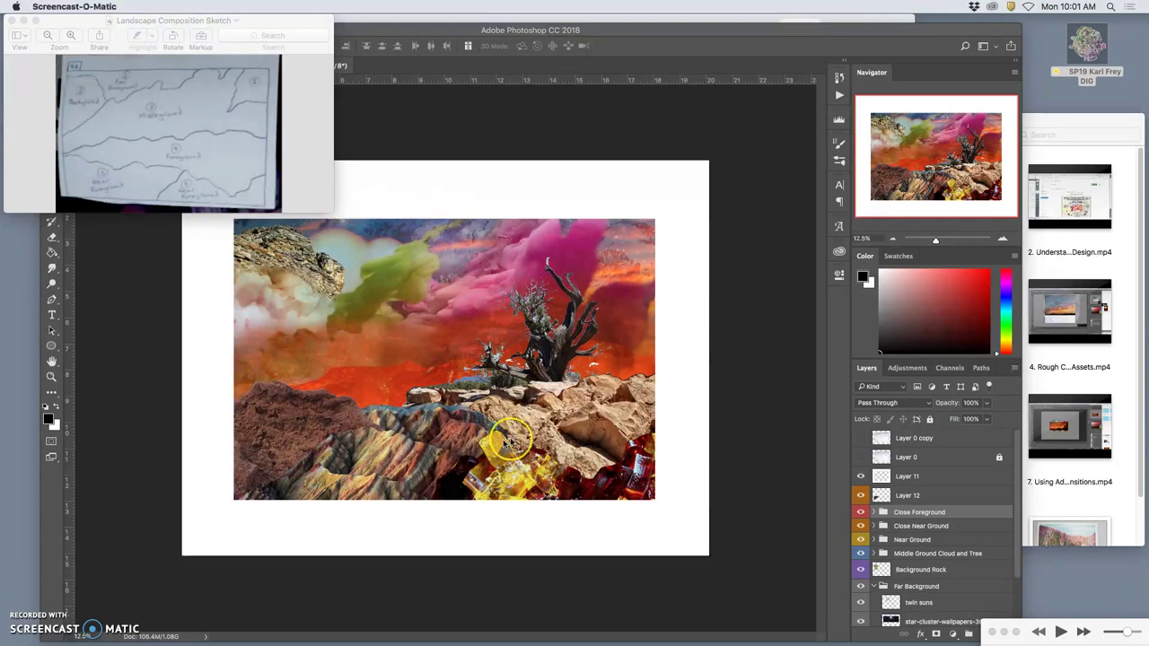
{"action": "scroll", "coordinate": [901, 562], "scroll_direction": "down", "scroll_amount": 3}
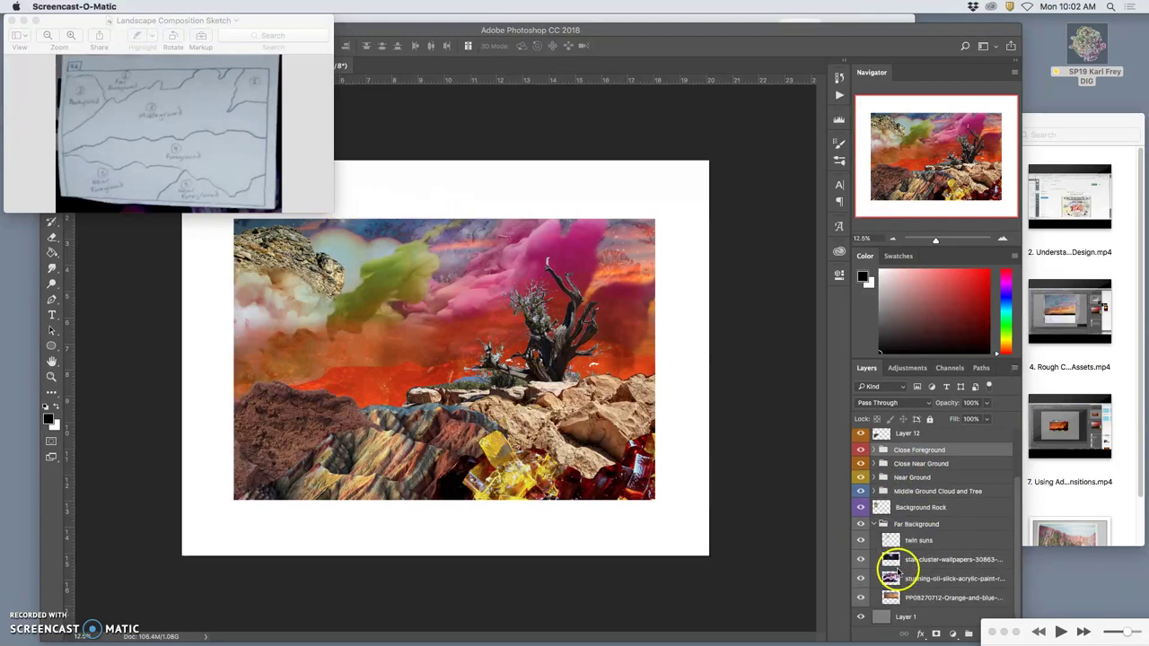
{"action": "left_click", "coordinate": [864, 600]}
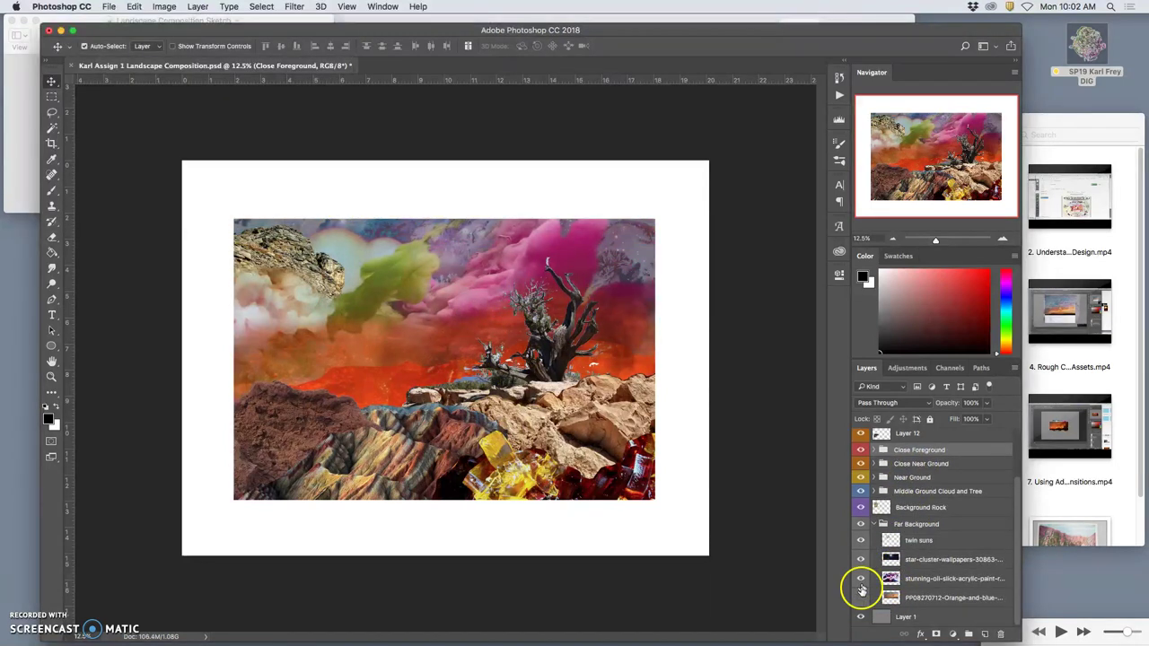
{"action": "left_click", "coordinate": [862, 597]}
{"action": "scroll", "coordinate": [862, 494], "scroll_direction": "up", "scroll_amount": 3}
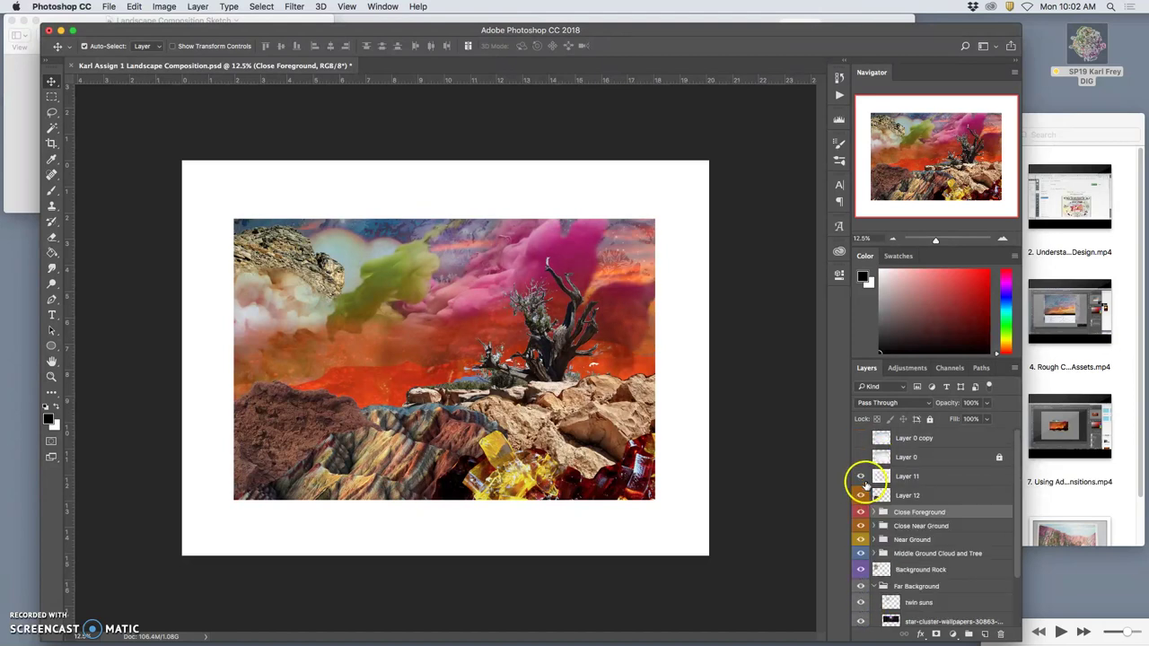
Step: Hide Layer 12, the foreground, near ground and middle ground groups, and Background Rock, keeping Far Background visible
{"action": "left_click", "coordinate": [861, 494]}
{"action": "left_click", "coordinate": [861, 512]}
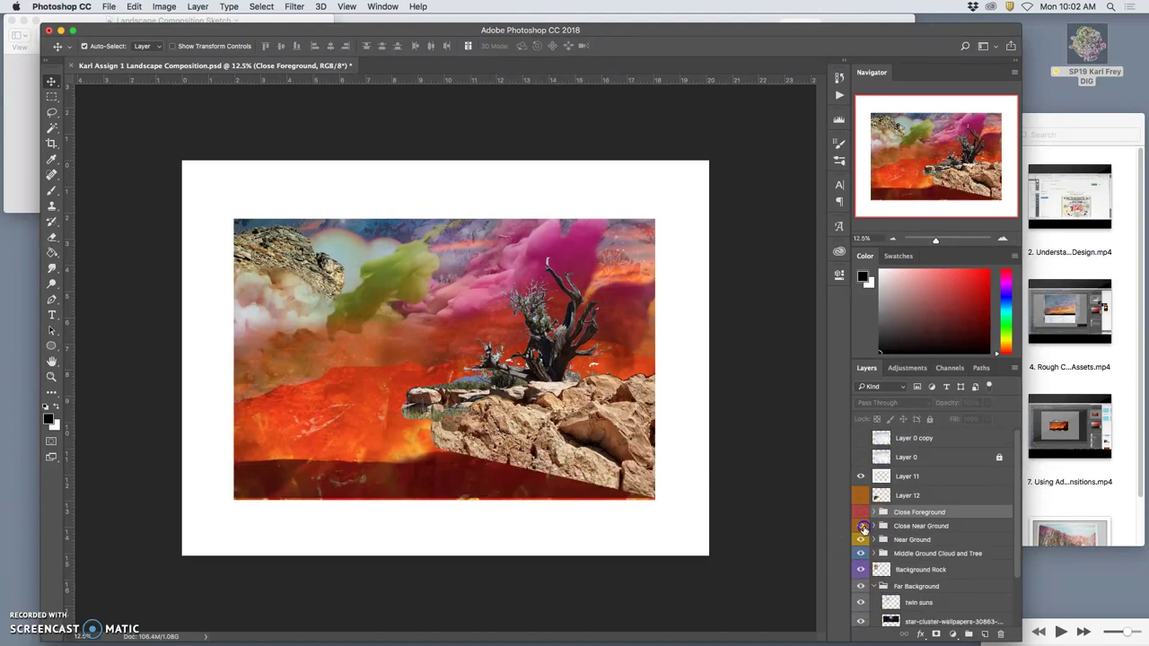
{"action": "left_click", "coordinate": [862, 526]}
{"action": "left_click", "coordinate": [861, 540]}
{"action": "left_click", "coordinate": [861, 553]}
{"action": "left_click", "coordinate": [862, 570]}
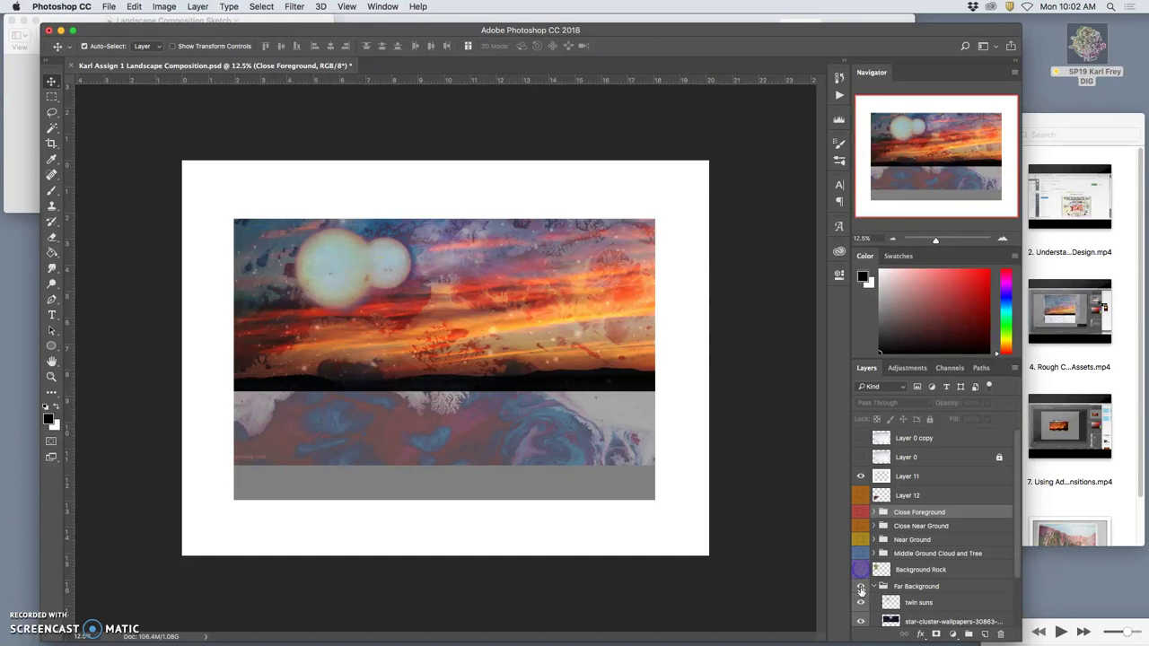
{"action": "left_click", "coordinate": [861, 588]}
{"action": "left_click", "coordinate": [861, 589]}
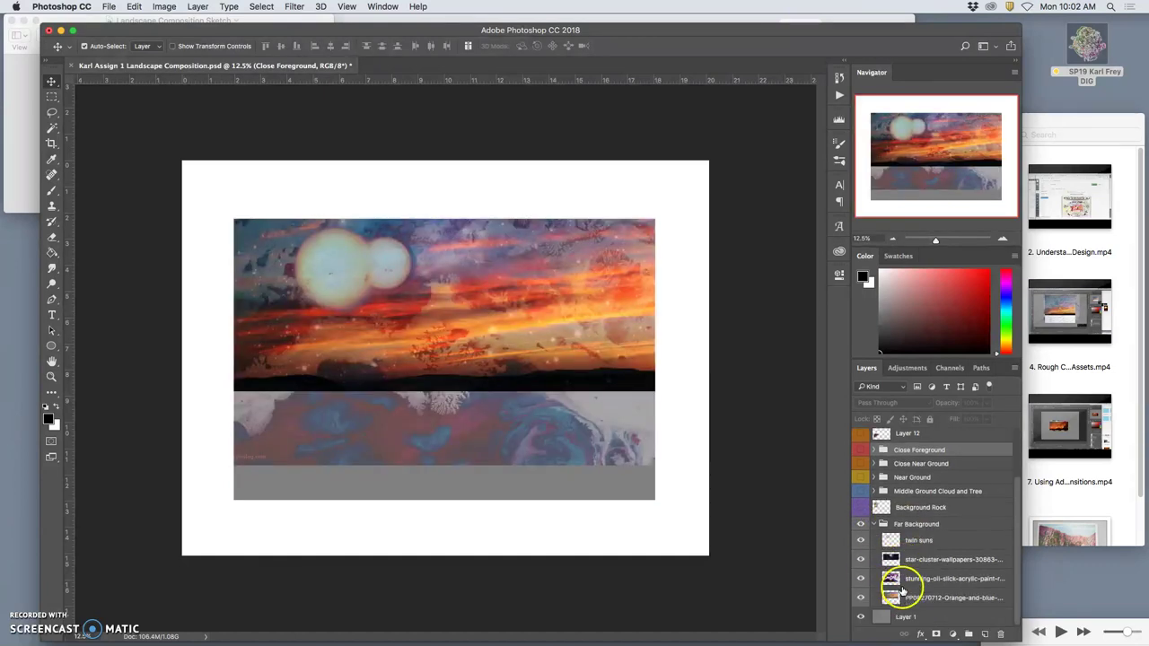
Step: Re-show the Background Rock layer, check the composition sketch, and select Background Rock
{"action": "scroll", "coordinate": [880, 588], "scroll_direction": "down", "scroll_amount": 2}
{"action": "left_click", "coordinate": [861, 543]}
{"action": "left_click", "coordinate": [861, 542]}
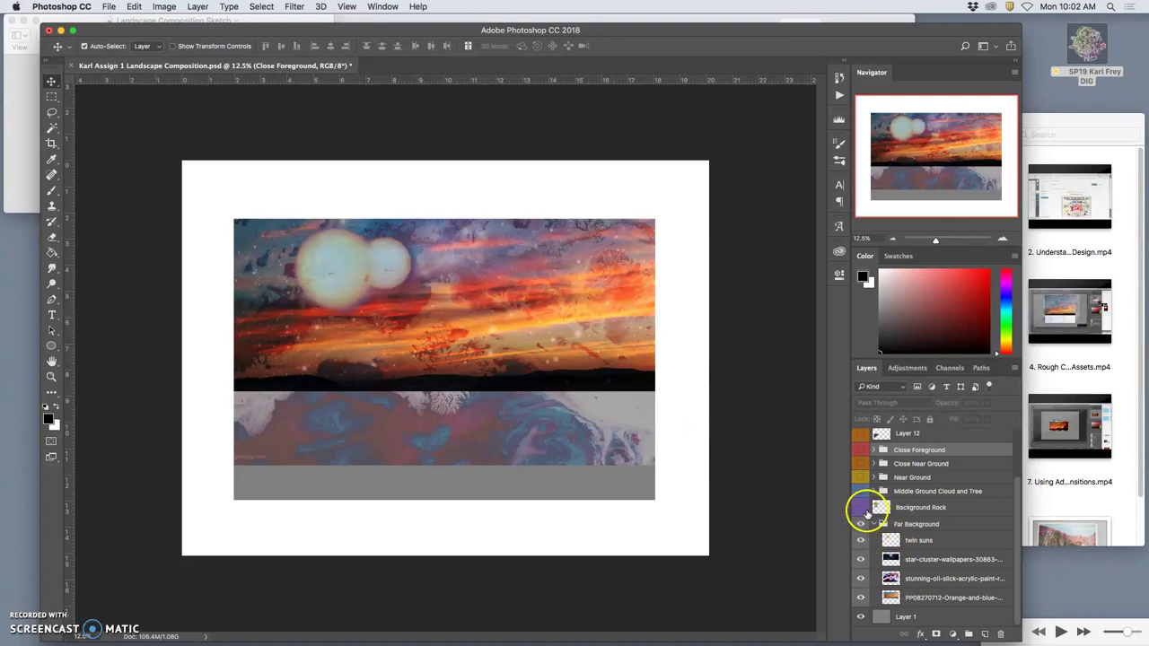
{"action": "left_click", "coordinate": [861, 507]}
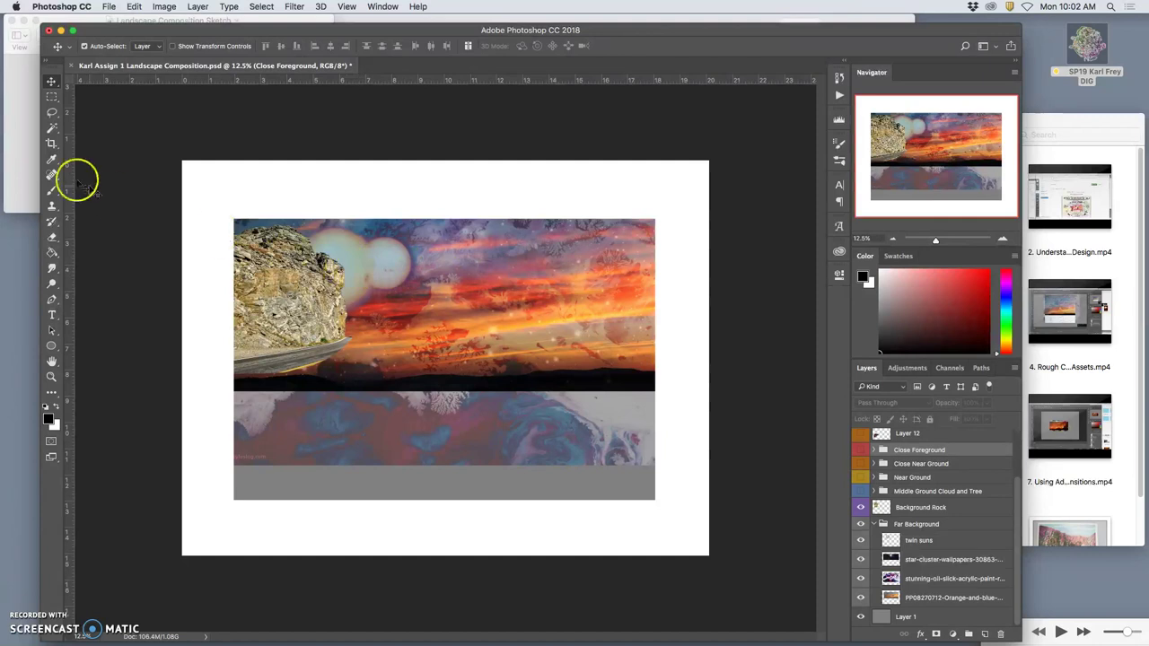
{"action": "left_click", "coordinate": [23, 153]}
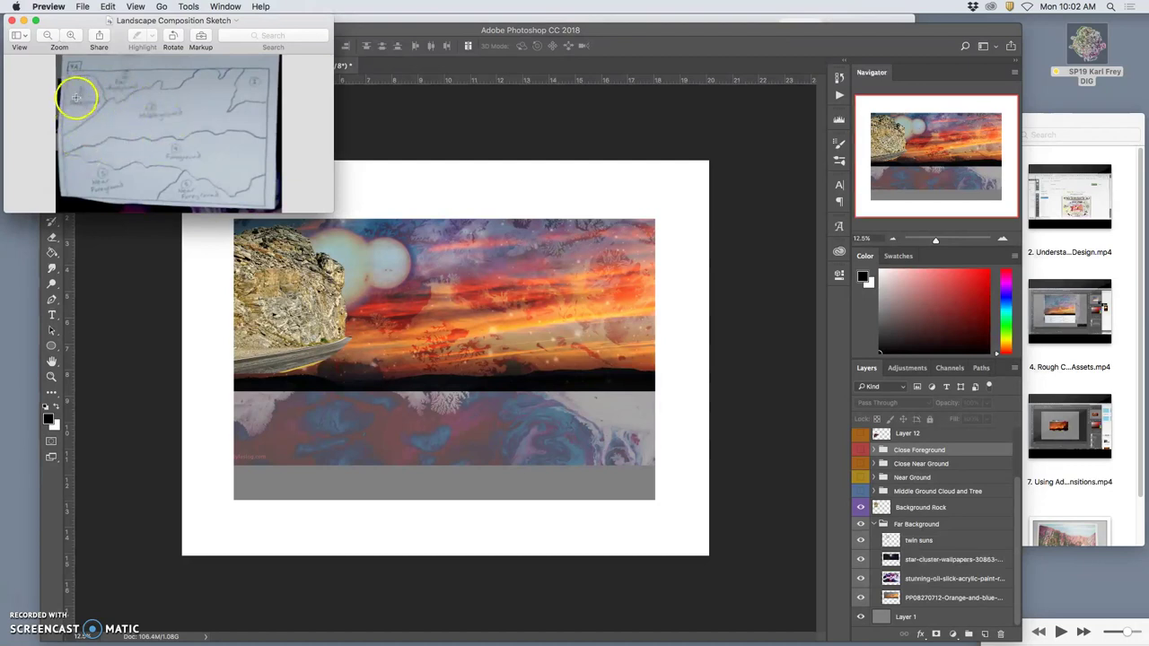
{"action": "left_click", "coordinate": [306, 269]}
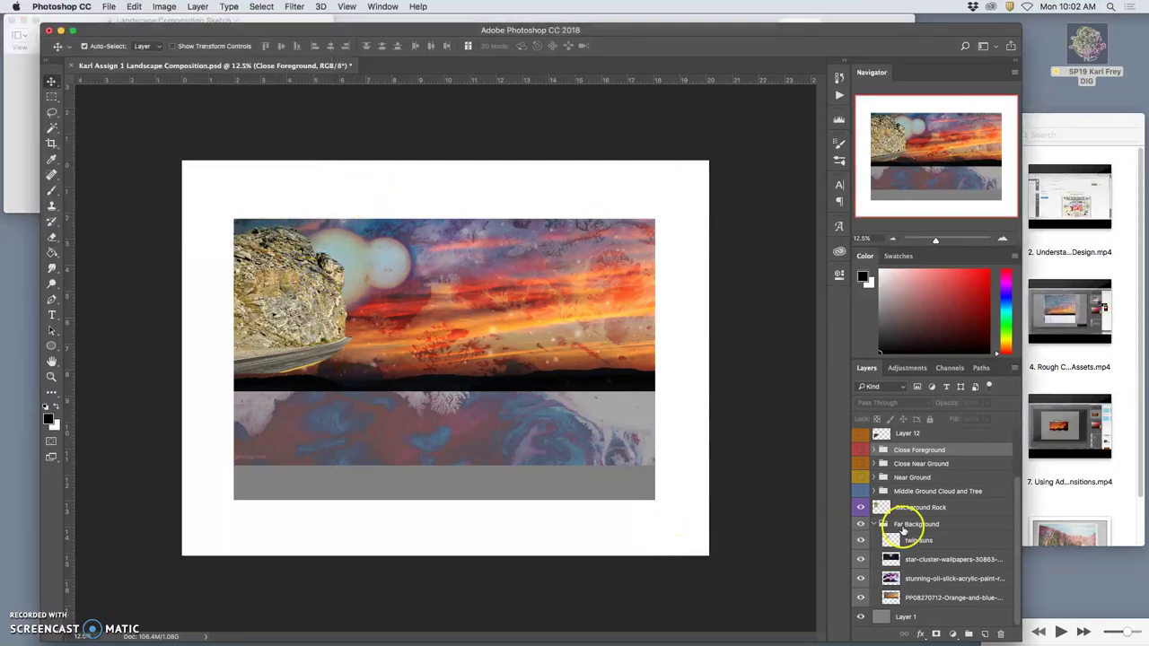
{"action": "left_click", "coordinate": [934, 508]}
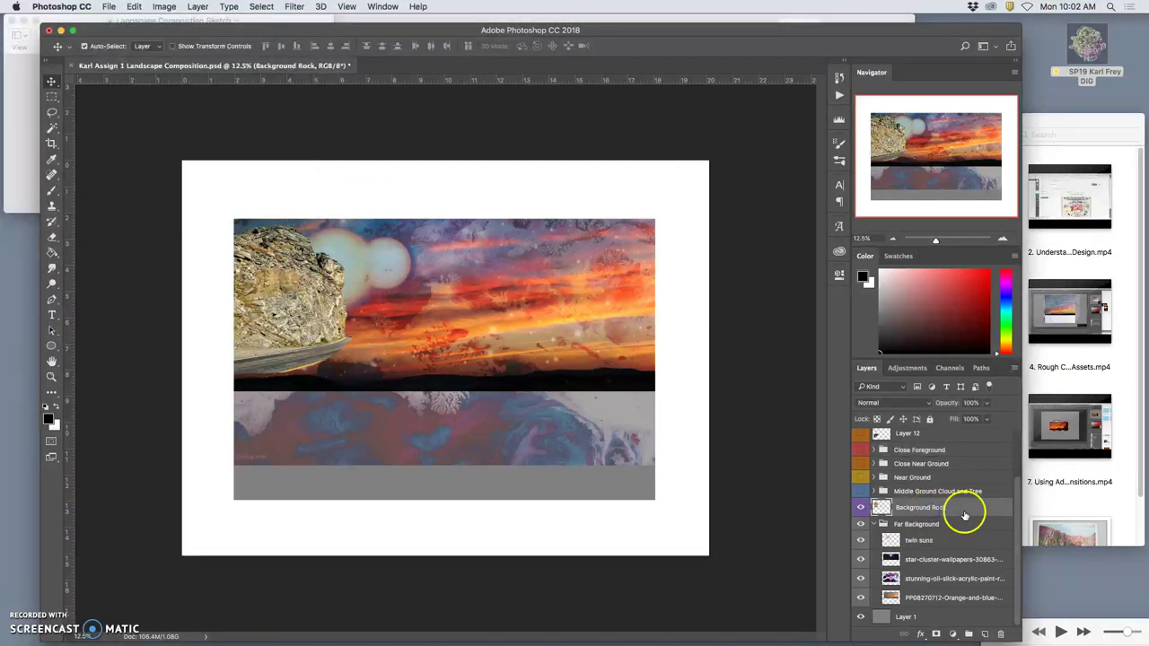
Step: Open Levels on the Background Rock layer and set the midtone input to 0.73
{"action": "left_click", "coordinate": [164, 7]}
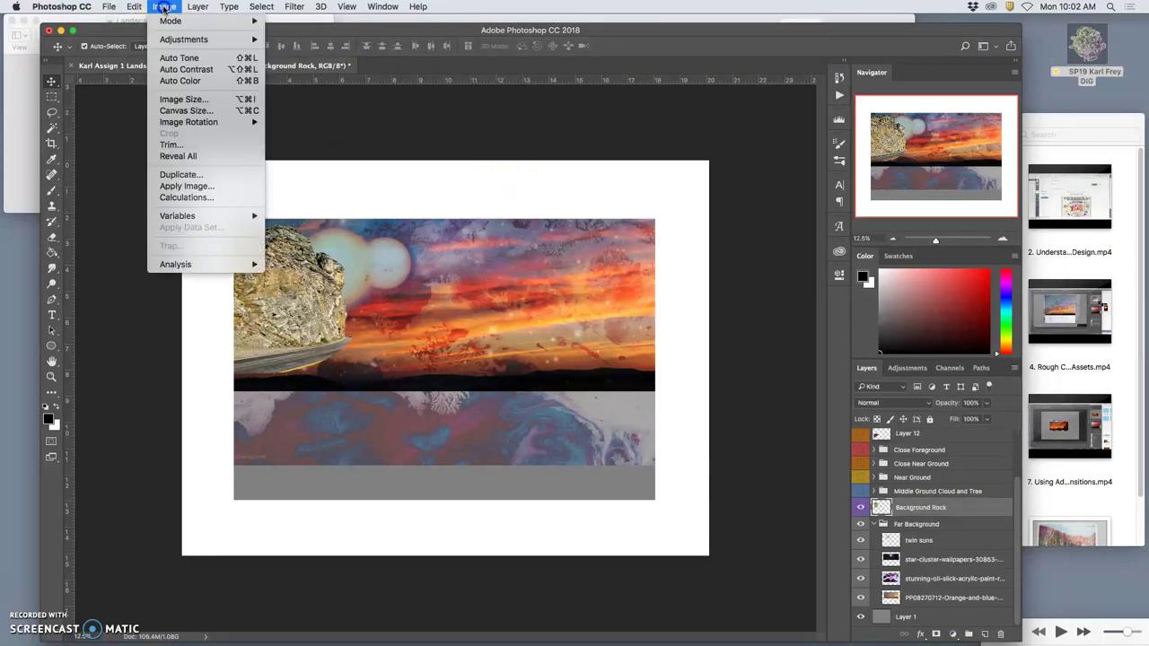
{"action": "mouse_move", "coordinate": [184, 39]}
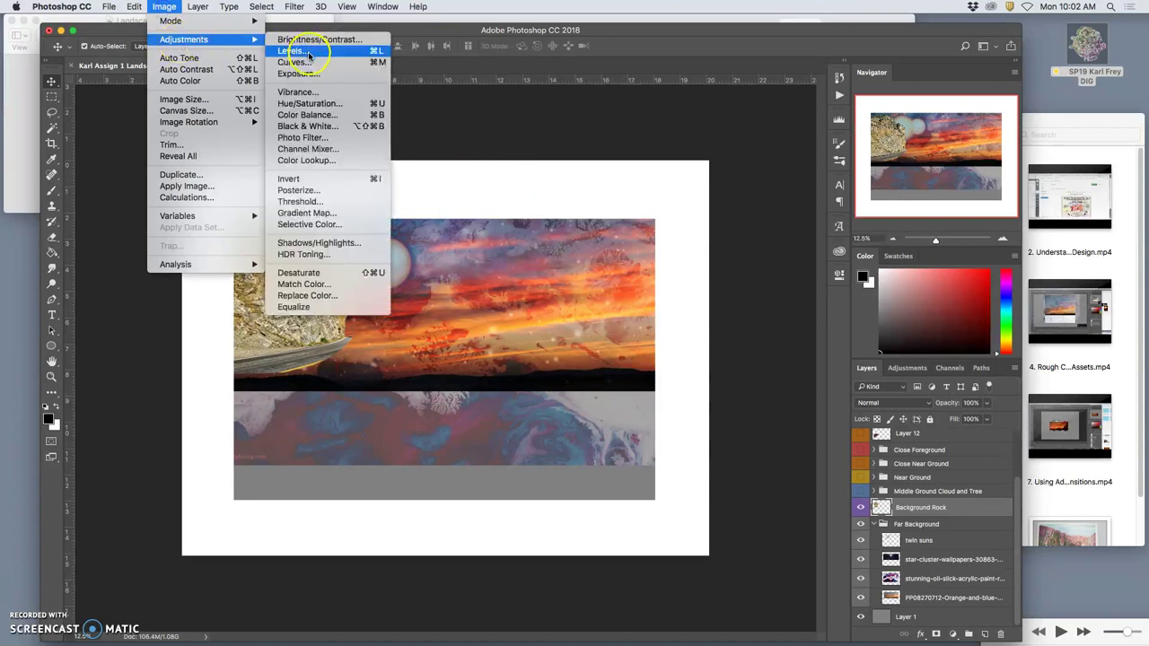
{"action": "left_click", "coordinate": [309, 51]}
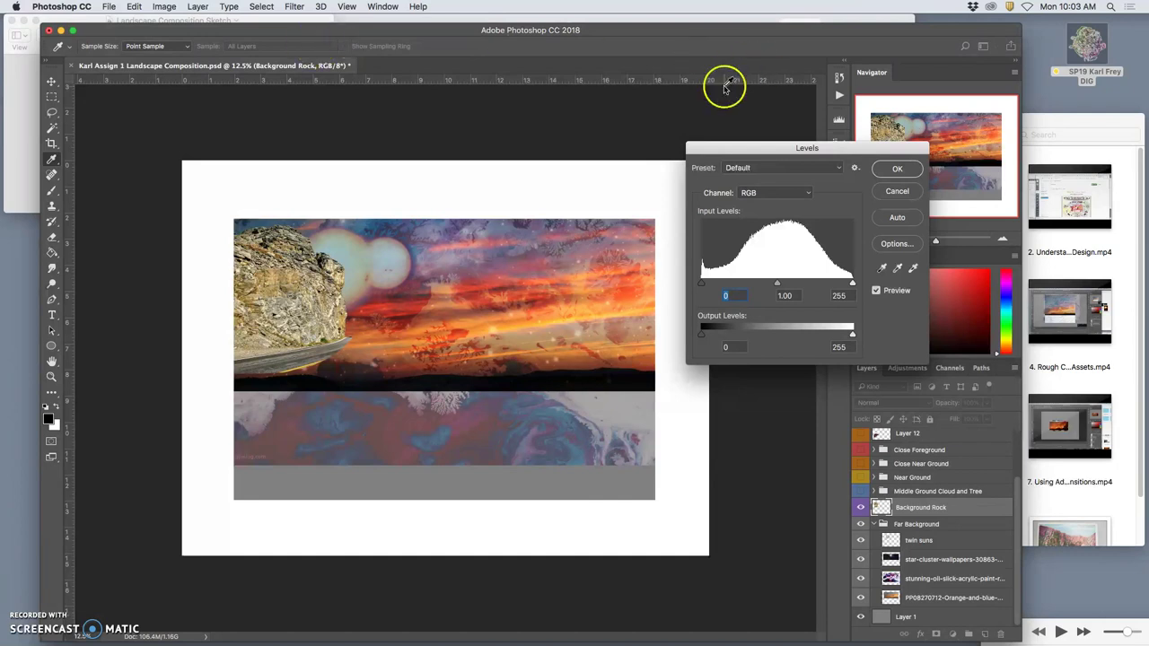
{"action": "left_click", "coordinate": [786, 148]}
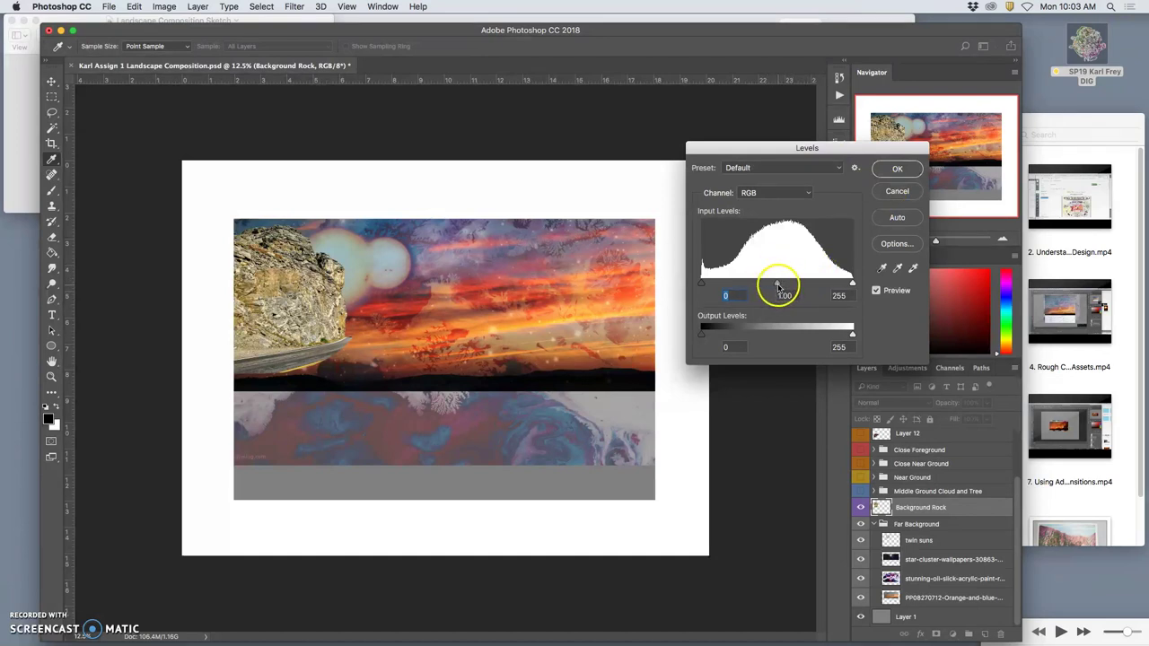
{"action": "mouse_move", "coordinate": [779, 286]}
{"action": "left_mouse_down"}
{"action": "mouse_move", "coordinate": [757, 286]}
{"action": "mouse_move", "coordinate": [794, 286]}
{"action": "left_mouse_up"}
{"action": "left_click", "coordinate": [792, 286]}
Step: Set the Levels output white to 201 and apply the correction
{"action": "left_click", "coordinate": [852, 335]}
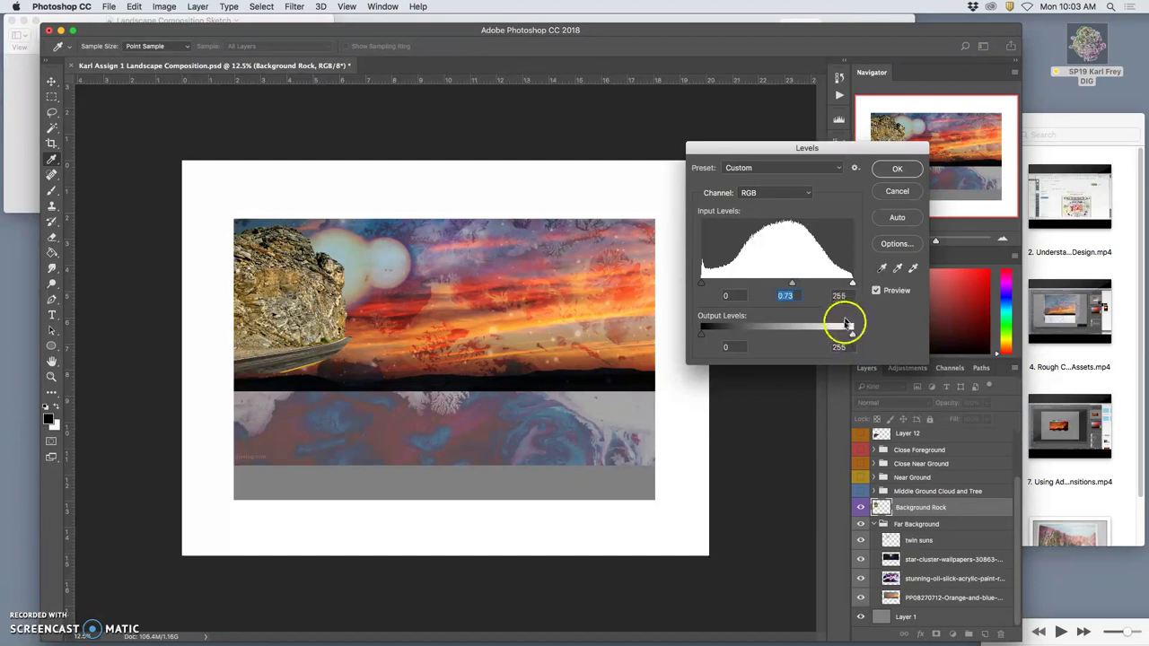
{"action": "left_click_drag", "start_coordinate": [852, 335], "coordinate": [837, 335]}
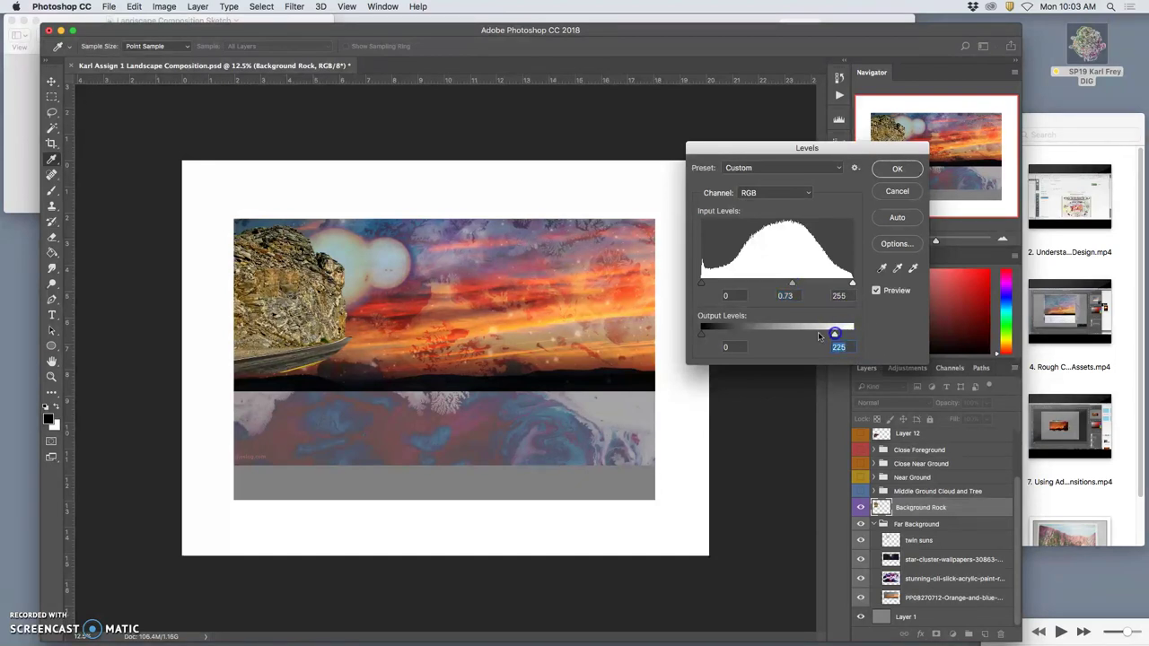
{"action": "left_click_drag", "start_coordinate": [334, 262], "coordinate": [350, 295]}
{"action": "left_click_drag", "start_coordinate": [835, 334], "coordinate": [778, 335]}
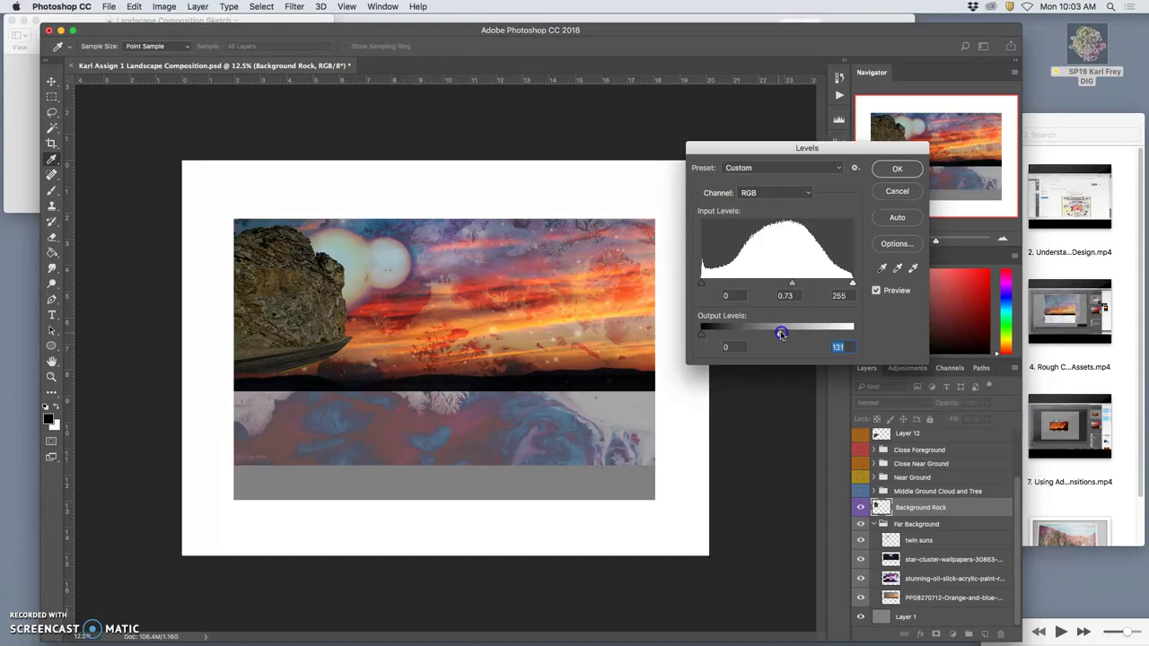
{"action": "left_click_drag", "start_coordinate": [784, 334], "coordinate": [820, 332]}
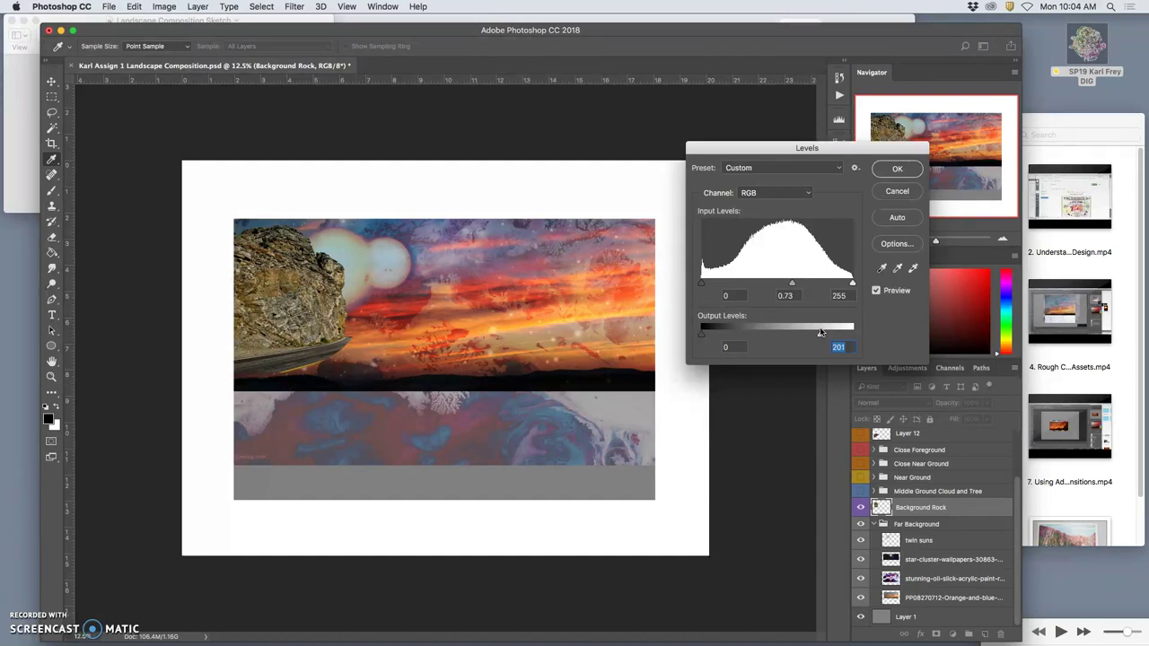
{"action": "left_click", "coordinate": [909, 170]}
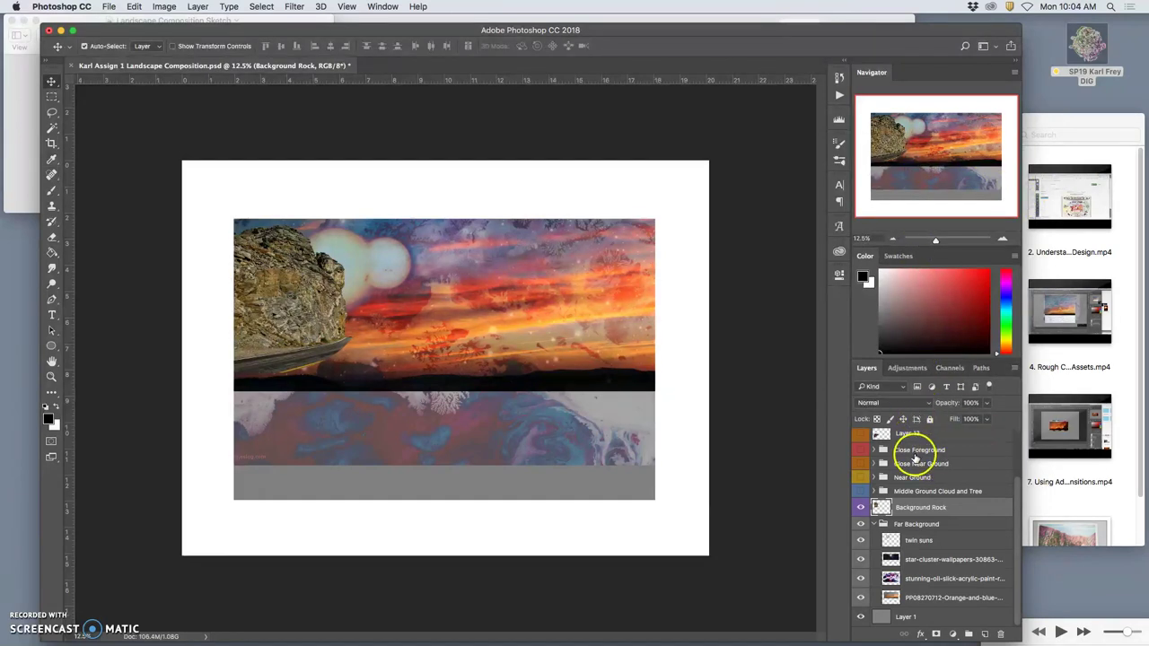
Step: Toggle Cmd+Z to compare the rock cliff with and without the Levels darkening
{"action": "key", "text": "super+z"}
{"action": "key", "text": "super+z"}
{"action": "key", "text": "super+z"}
{"action": "key", "text": "super+z"}
{"action": "key", "text": "super+z"}
{"action": "key", "text": "super+z"}
{"action": "key", "text": "super+z"}
{"action": "key", "text": "super+z"}
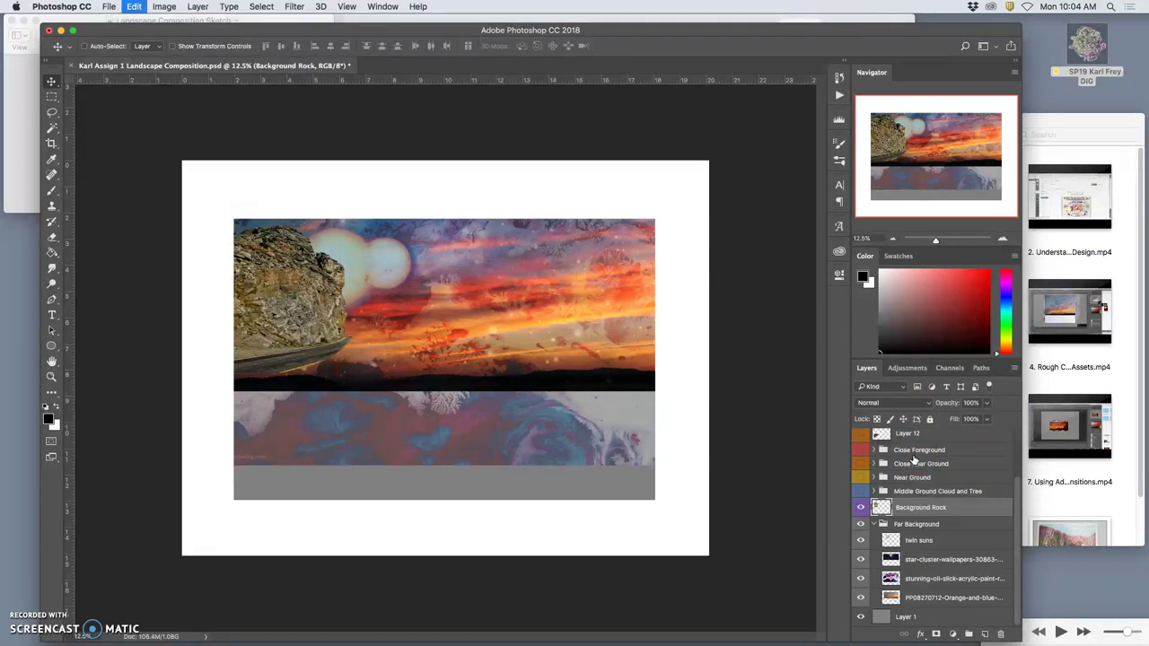
{"action": "key", "text": "super+z"}
{"action": "key", "text": "super+z"}
{"action": "key", "text": "super+z"}
{"action": "key", "text": "super+z"}
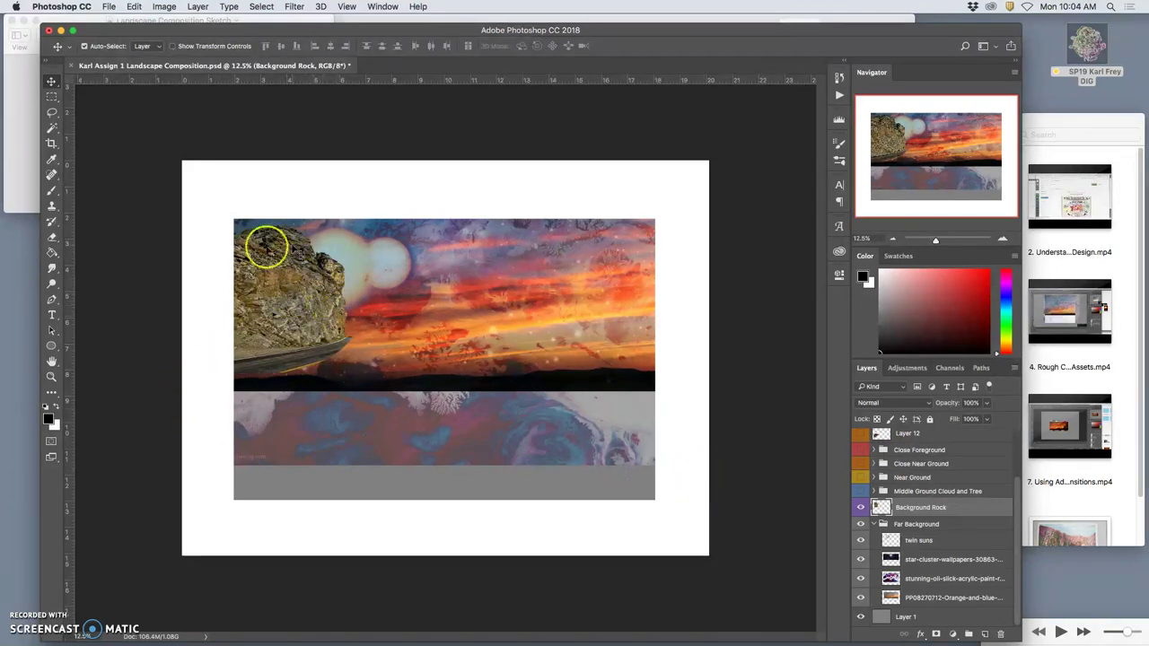
Step: Open Color Balance on the rock and tweak its midtones, then push shadows toward red
{"action": "left_click", "coordinate": [175, 9]}
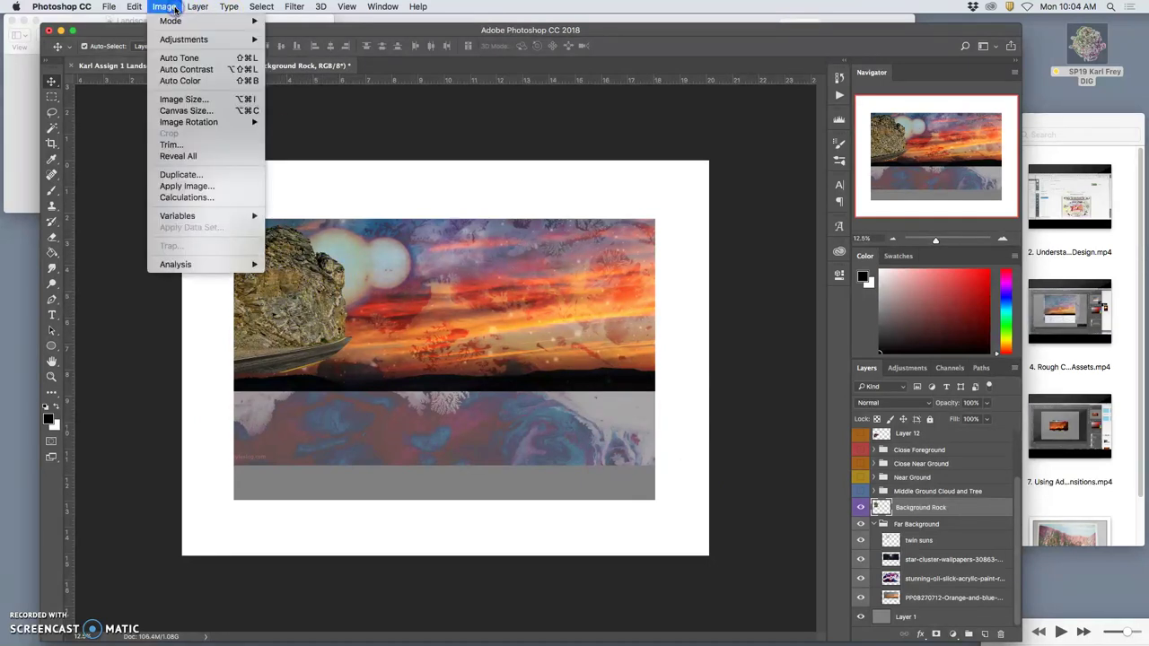
{"action": "mouse_move", "coordinate": [178, 40]}
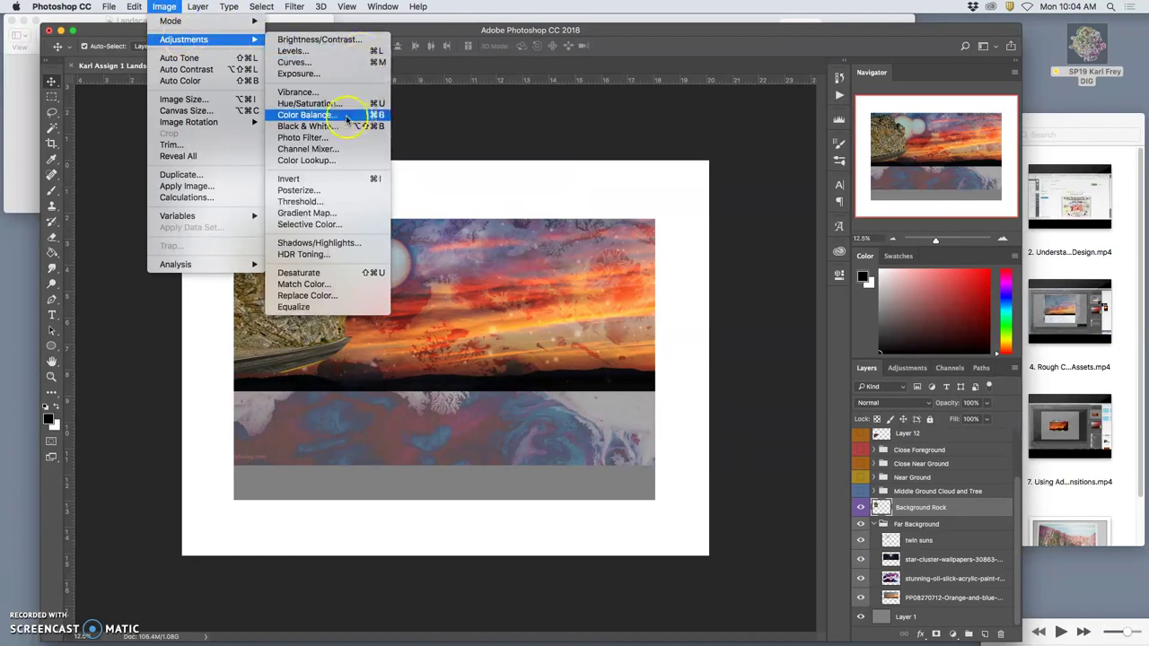
{"action": "left_click", "coordinate": [305, 115]}
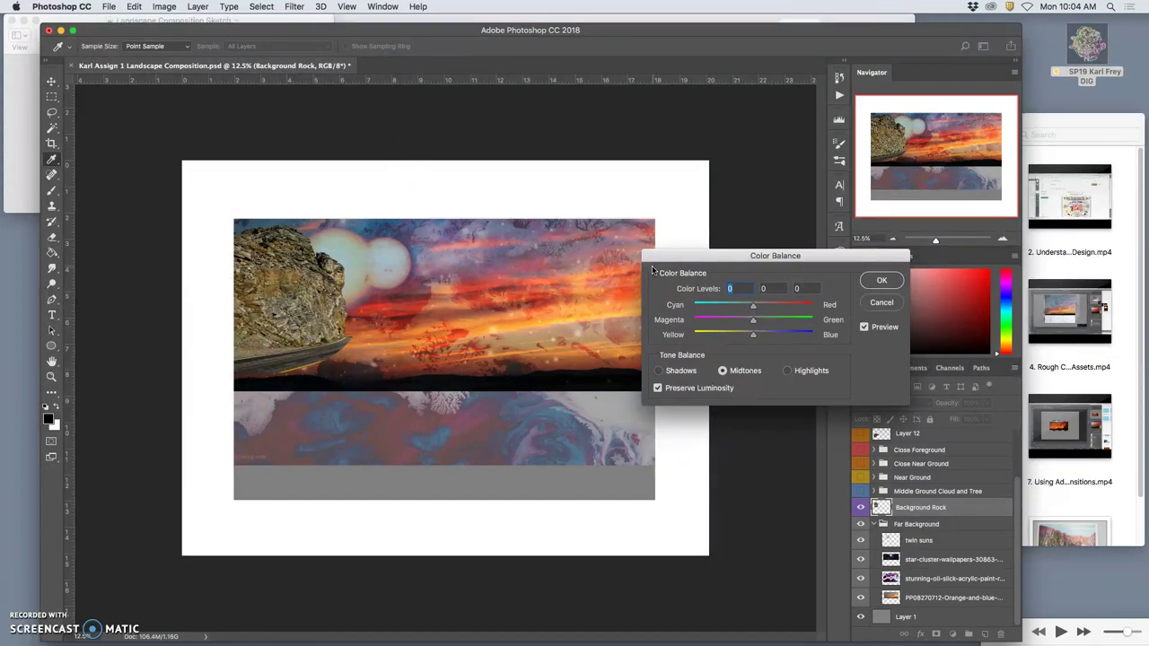
{"action": "left_click", "coordinate": [675, 269]}
{"action": "left_click", "coordinate": [747, 321]}
{"action": "left_click_drag", "start_coordinate": [753, 335], "coordinate": [759, 337]}
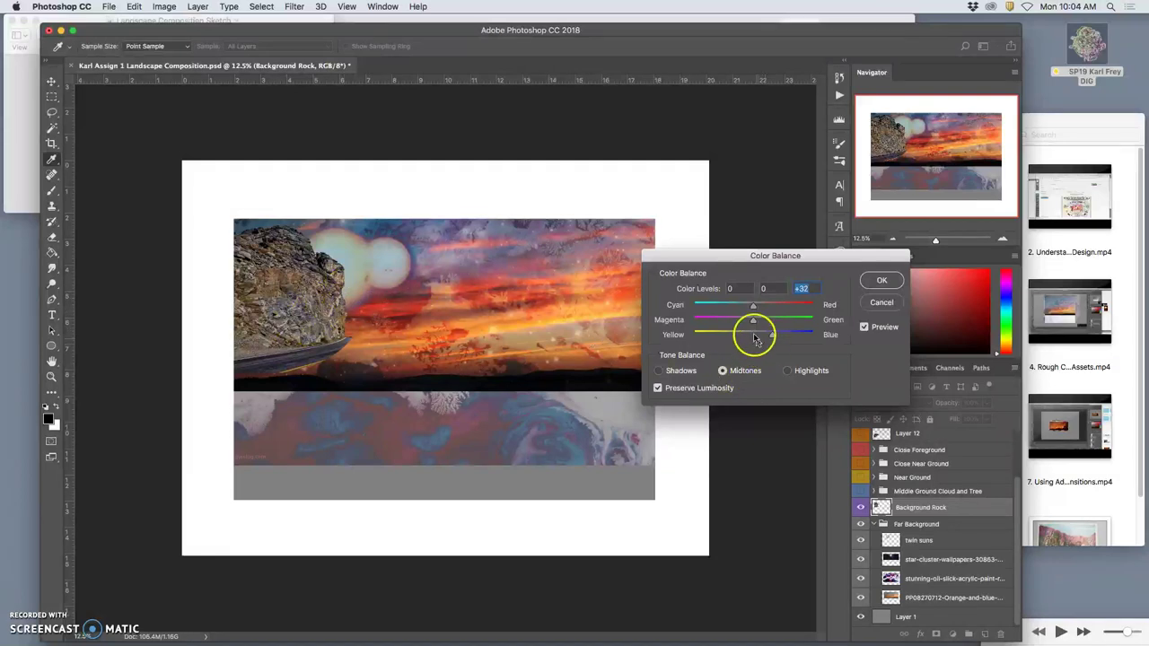
{"action": "left_click_drag", "start_coordinate": [754, 323], "coordinate": [747, 323]}
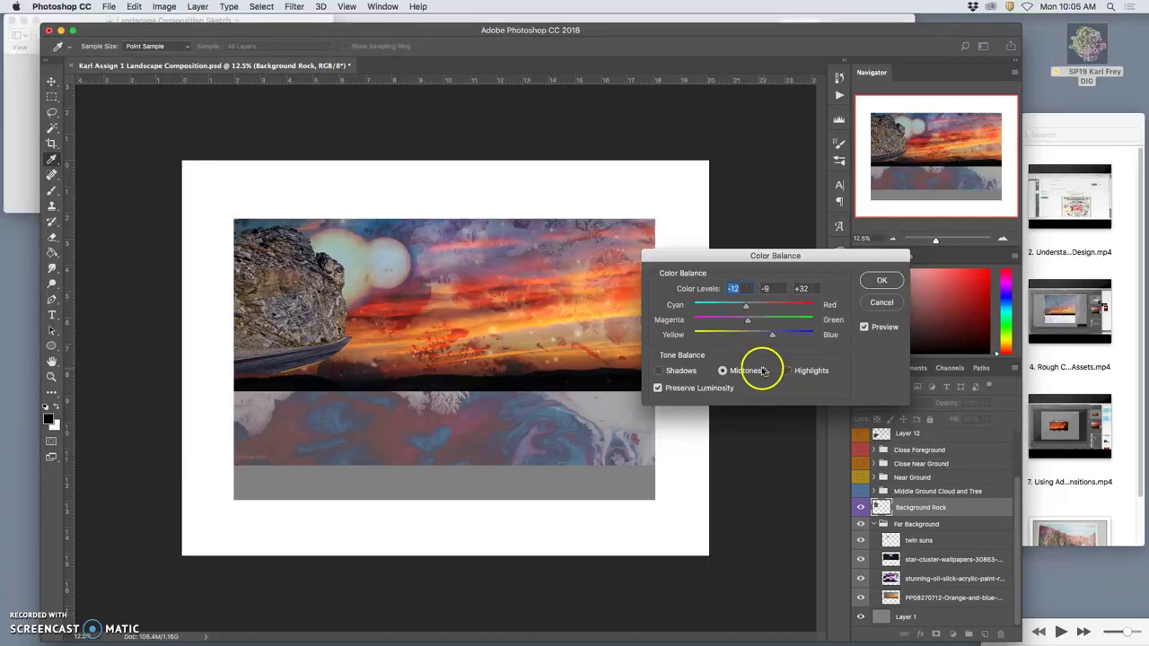
{"action": "left_click", "coordinate": [660, 372]}
{"action": "left_click_drag", "start_coordinate": [748, 306], "coordinate": [769, 337]}
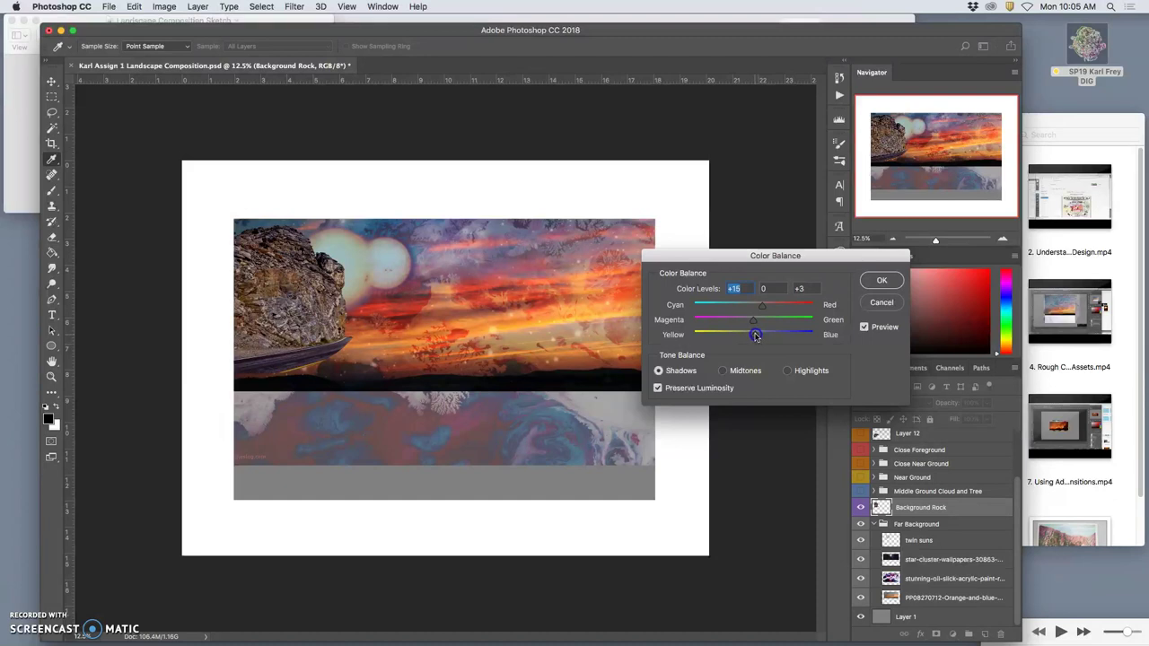
{"action": "left_click_drag", "start_coordinate": [754, 321], "coordinate": [758, 323]}
Step: Set the rock's highlight colour balance to -10, -3, +7 and apply it
{"action": "left_click", "coordinate": [784, 371]}
{"action": "left_click_drag", "start_coordinate": [754, 307], "coordinate": [752, 308]}
{"action": "left_click_drag", "start_coordinate": [753, 335], "coordinate": [756, 336]}
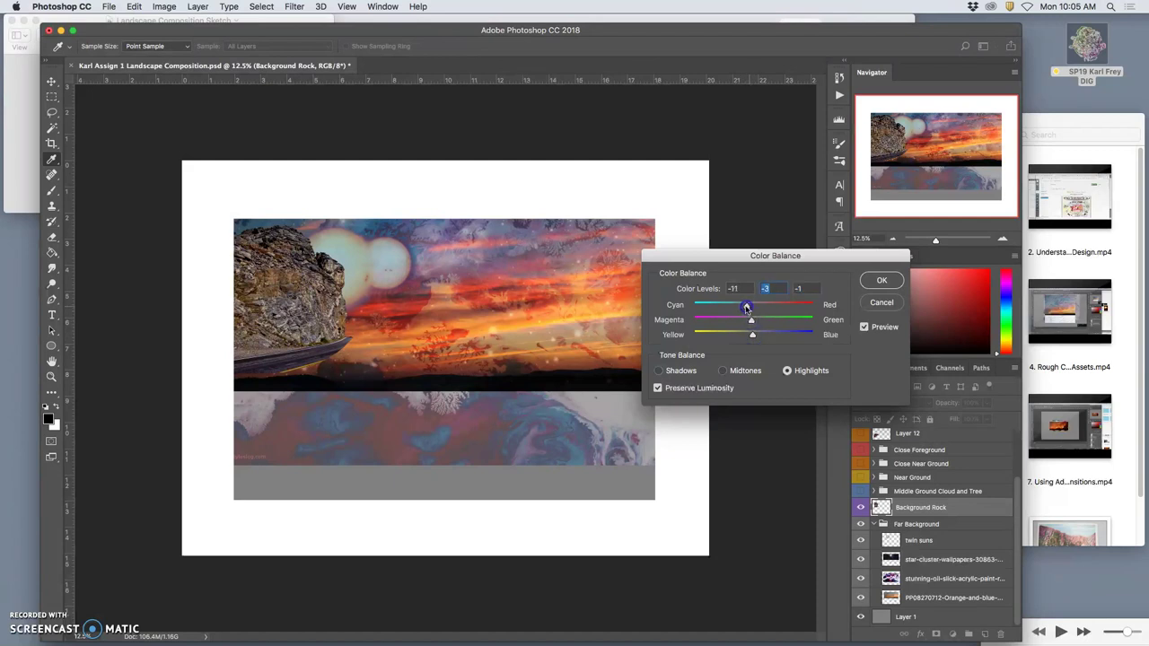
{"action": "left_click_drag", "start_coordinate": [752, 334], "coordinate": [758, 337]}
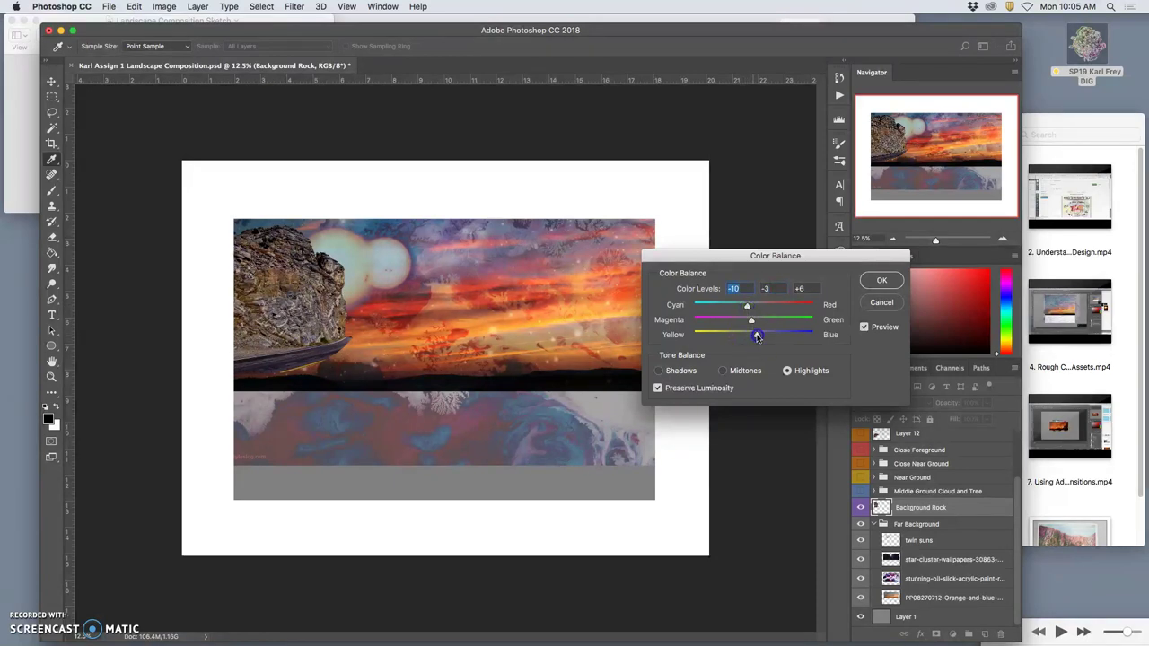
{"action": "left_click", "coordinate": [881, 280]}
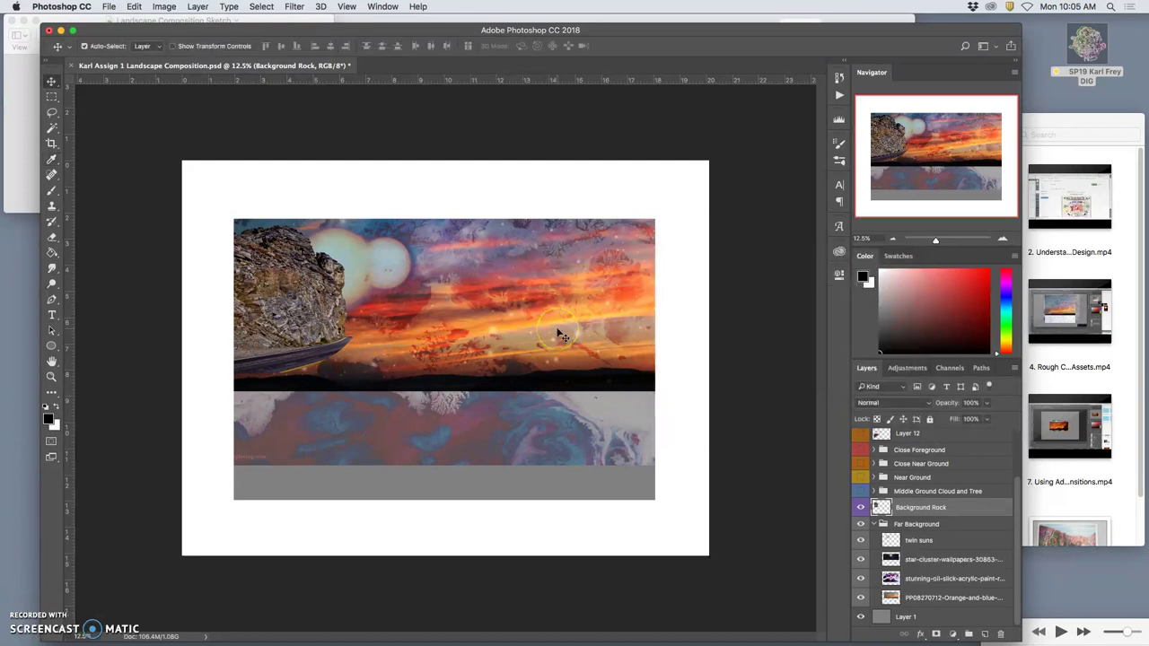
Step: Toggle Cmd+Z to compare the rock with and without its colour balance
{"action": "key", "text": "super+z"}
{"action": "key", "text": "super+z"}
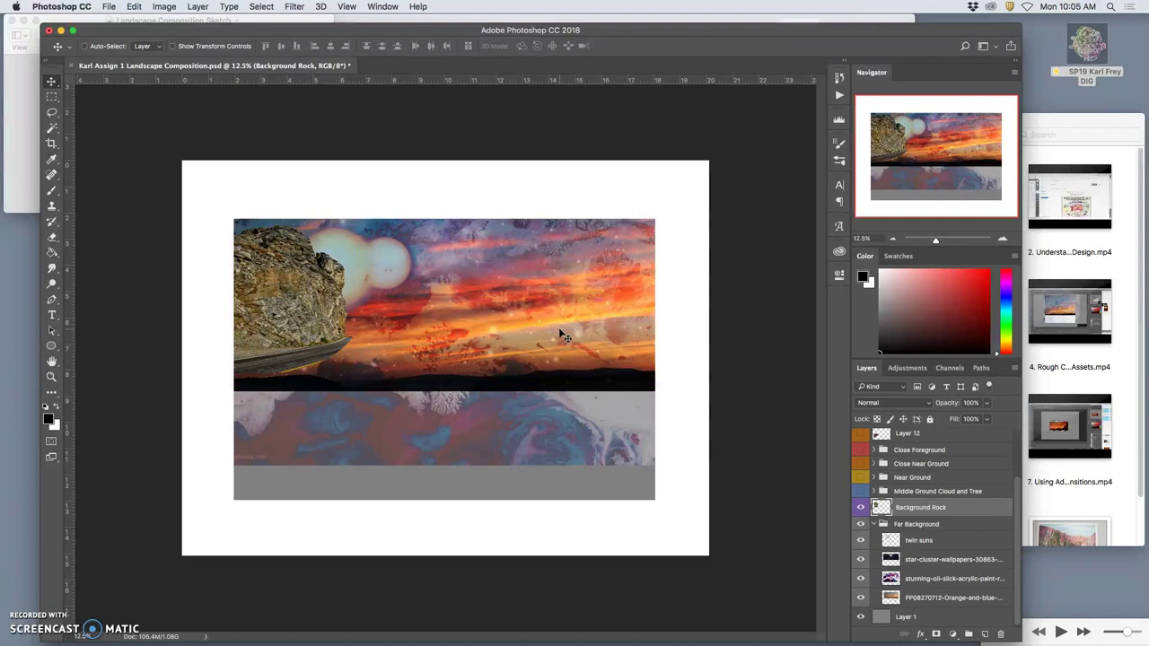
{"action": "key", "text": "super+z"}
{"action": "key", "text": "super+z"}
{"action": "key", "text": "super+z"}
{"action": "key", "text": "super+z"}
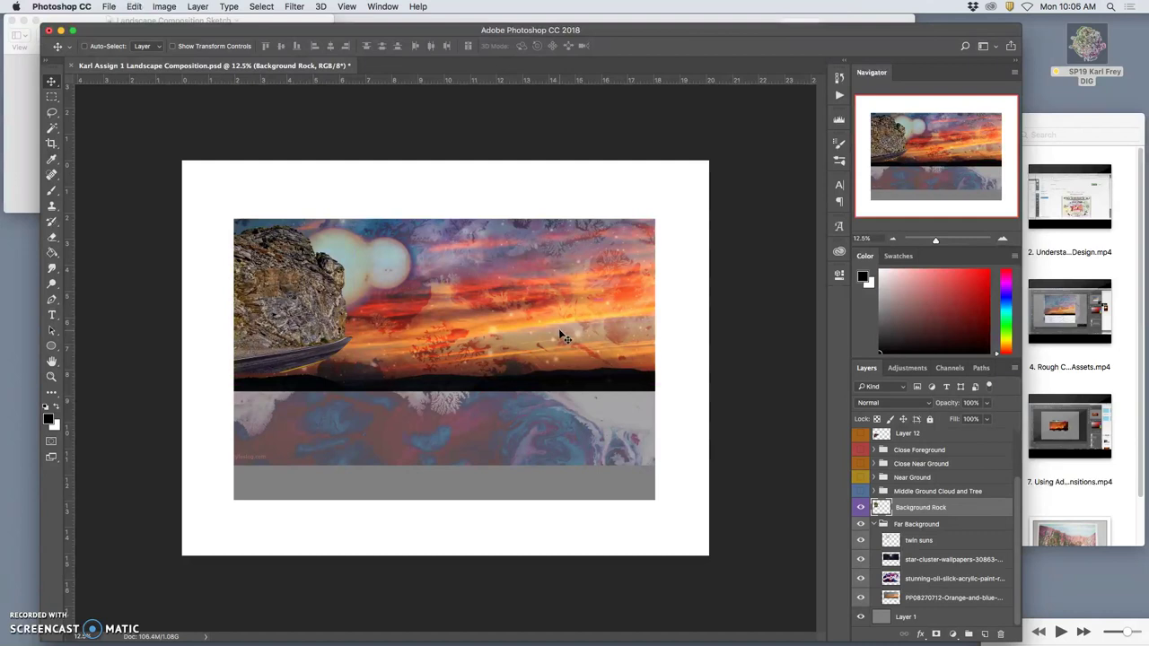
{"action": "key", "text": "super+z"}
{"action": "key", "text": "super+z"}
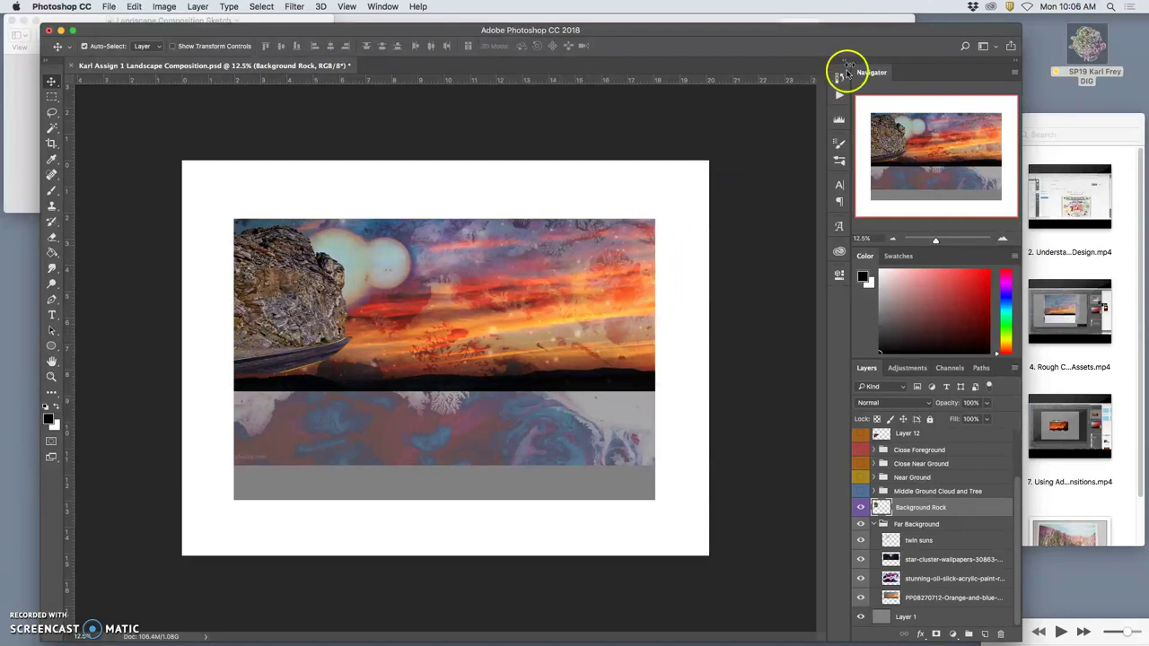
Step: Step through History back to the Color Balance state, then show the Middle Ground Cloud and Tree group
{"action": "left_click", "coordinate": [843, 77]}
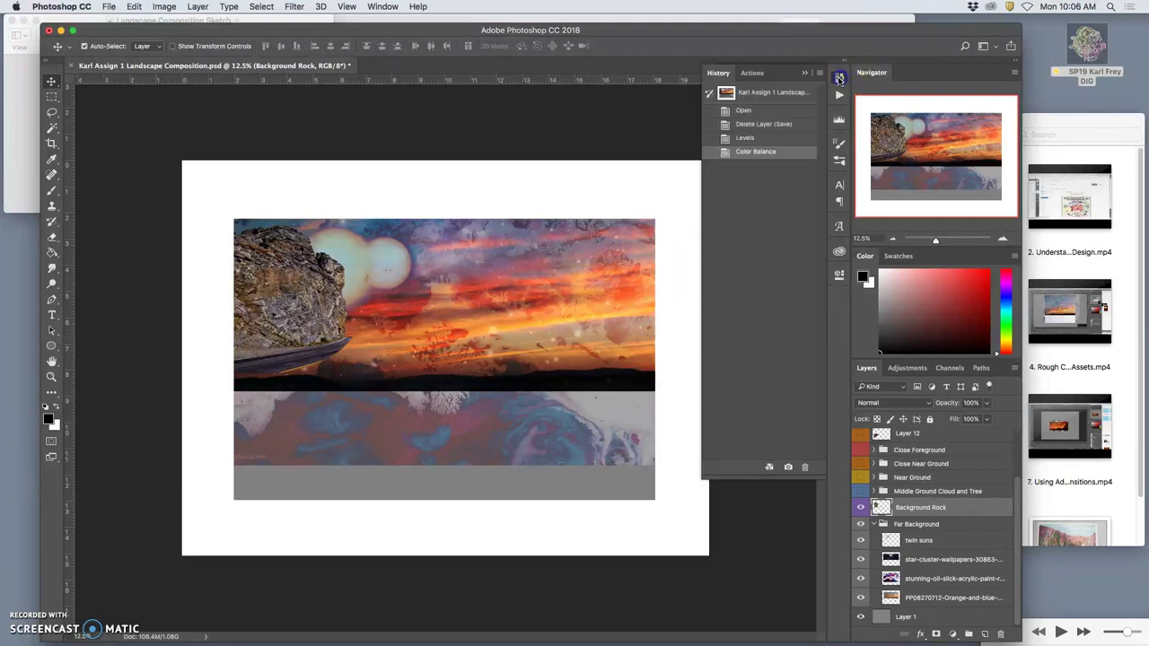
{"action": "left_click", "coordinate": [749, 126]}
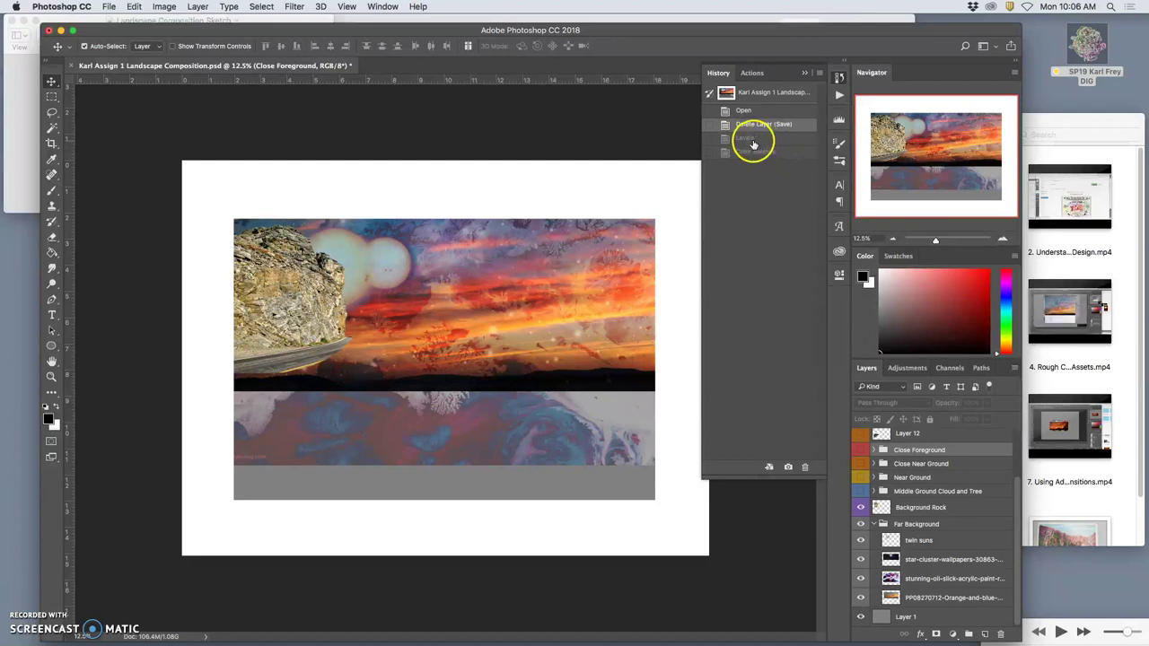
{"action": "left_click", "coordinate": [753, 140]}
{"action": "left_click", "coordinate": [756, 152]}
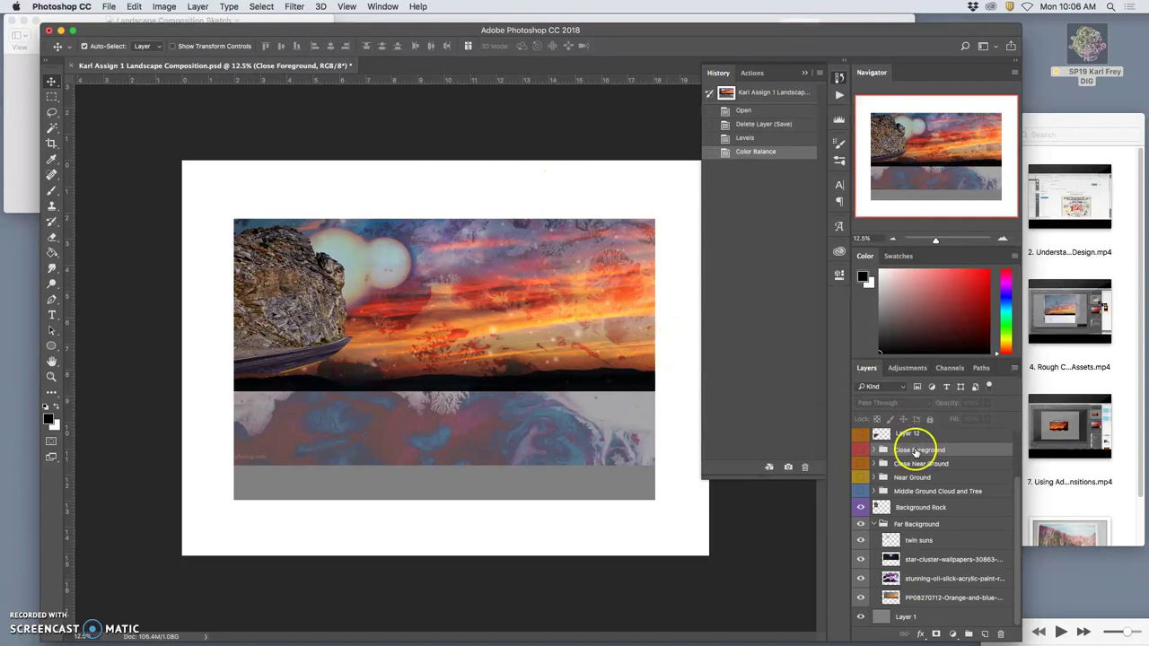
{"action": "left_click_drag", "start_coordinate": [918, 451], "coordinate": [442, 327]}
{"action": "left_click", "coordinate": [861, 492]}
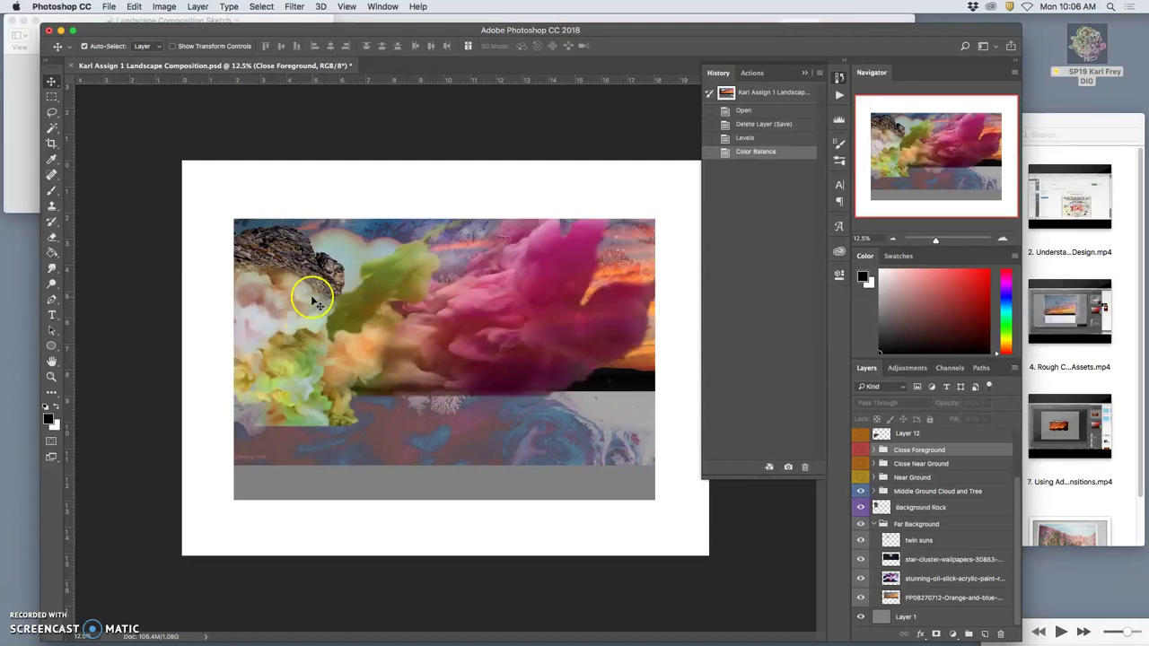
Step: Check the composition sketch, then toggle the Middle Ground Cloud and Tree group's visibility and expansion
{"action": "left_click", "coordinate": [22, 118]}
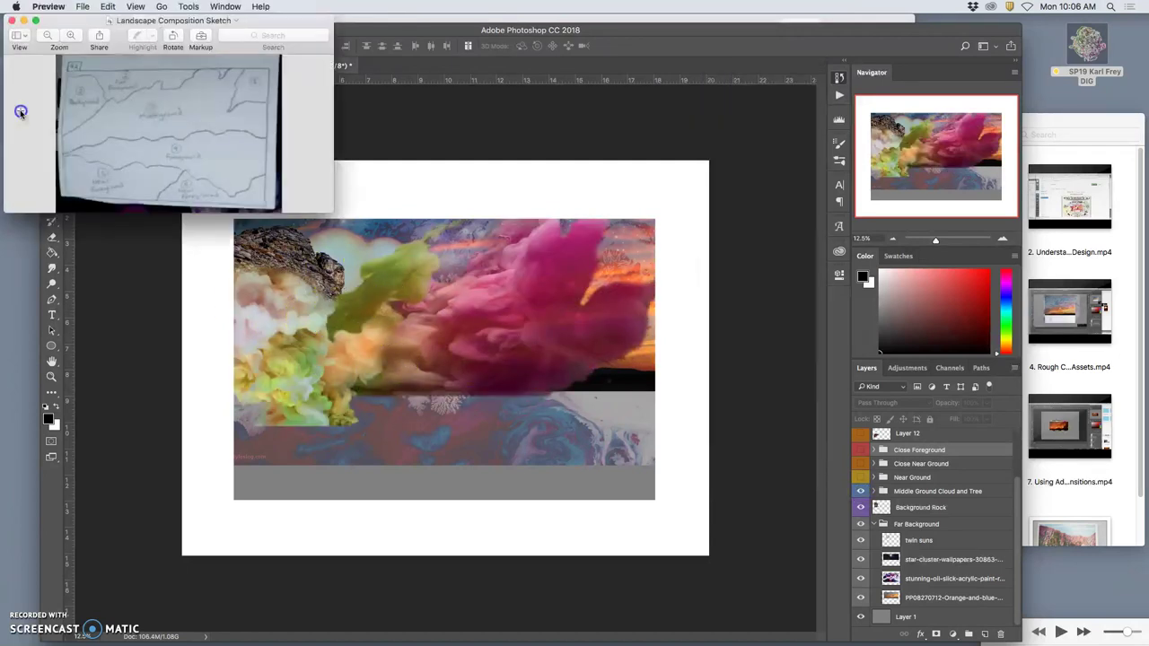
{"action": "left_click", "coordinate": [920, 496]}
{"action": "left_click", "coordinate": [860, 491]}
{"action": "left_click", "coordinate": [861, 491]}
{"action": "left_click", "coordinate": [874, 491]}
{"action": "left_click", "coordinate": [873, 492]}
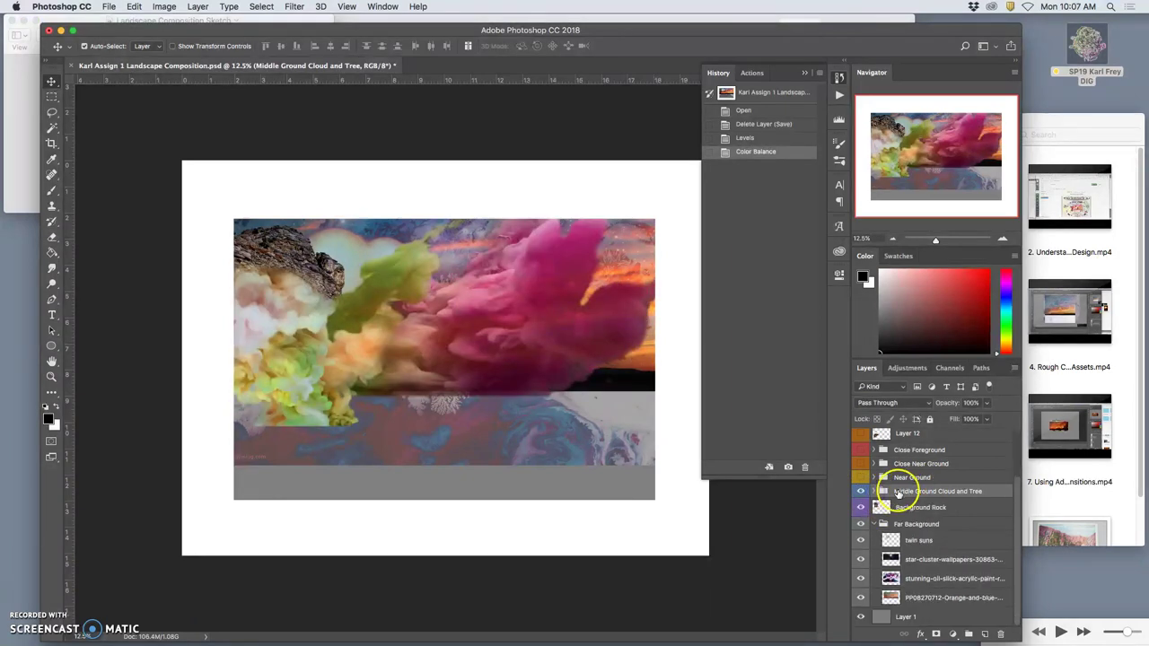
Step: Browse the Layer and Image menus without choosing a command
{"action": "left_click", "coordinate": [201, 9]}
{"action": "left_click", "coordinate": [231, 98]}
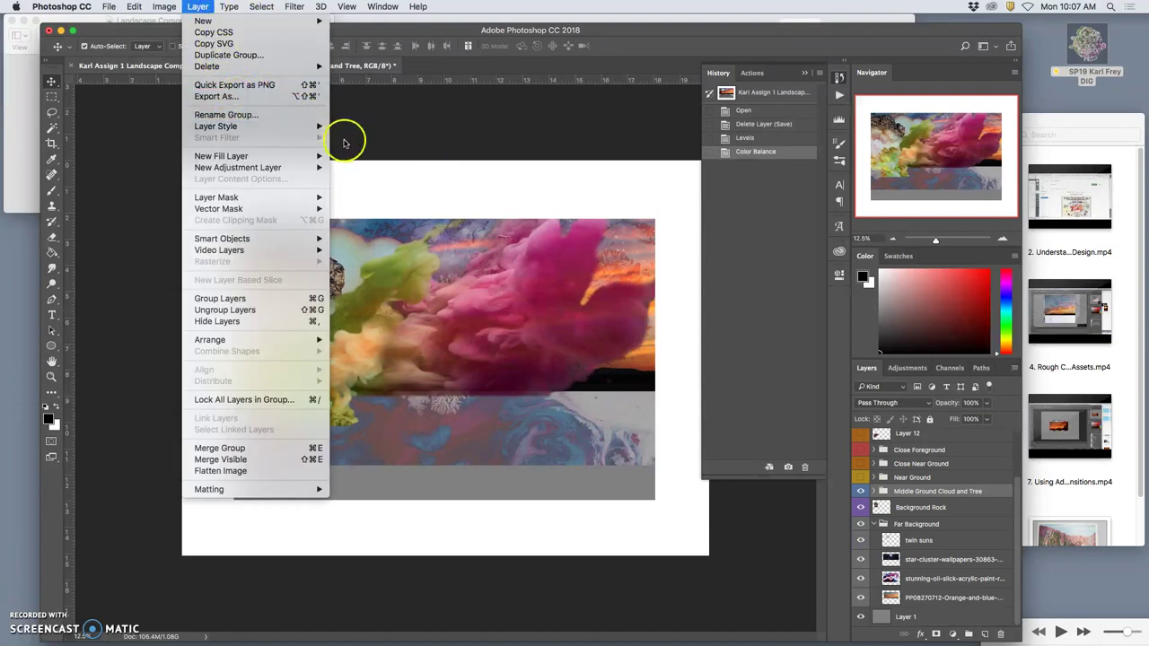
{"action": "mouse_move", "coordinate": [166, 7]}
{"action": "left_click", "coordinate": [210, 20]}
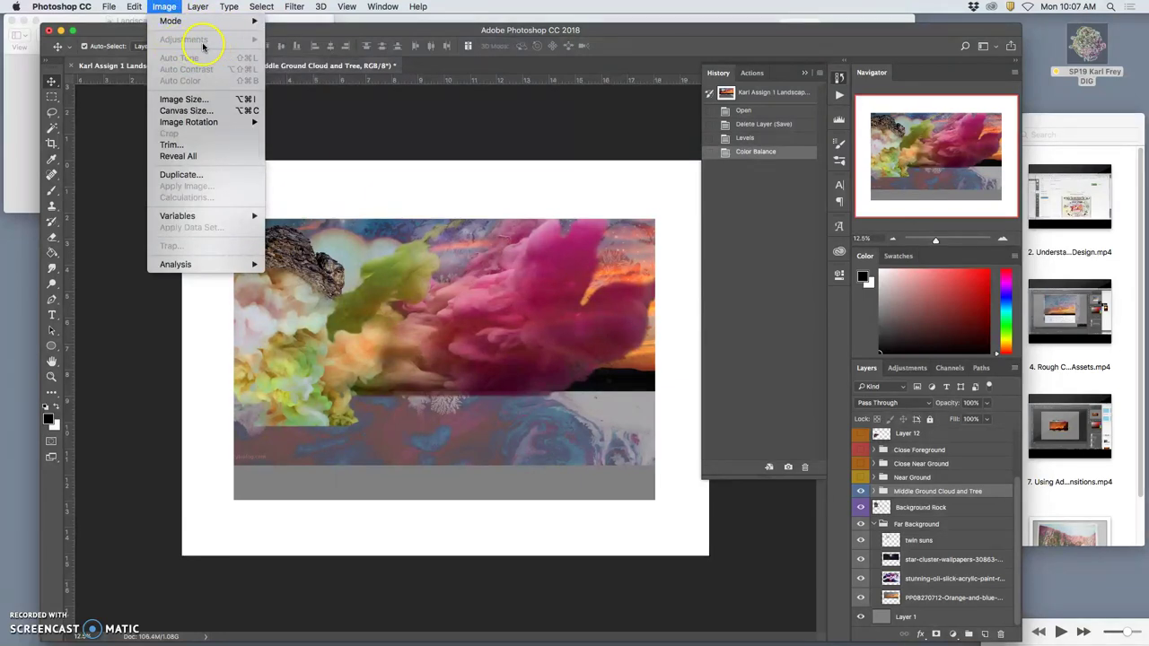
{"action": "left_click", "coordinate": [875, 494]}
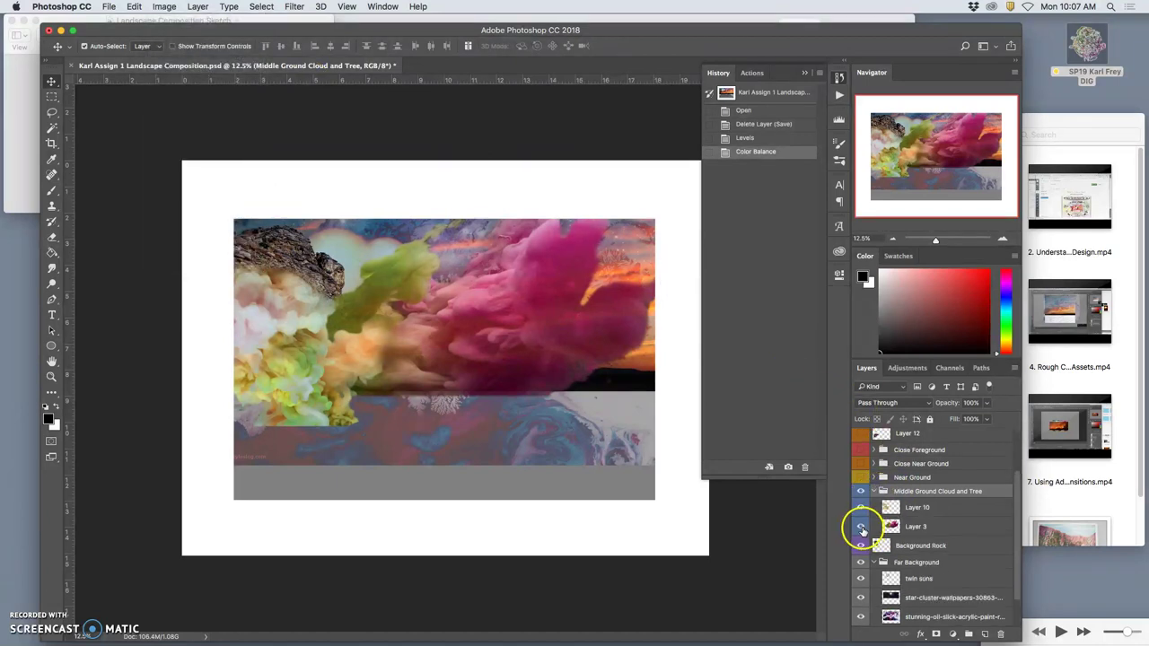
Step: Hide and re-show the Layer 3 pink cloud and Layer 10 yellow-green cloud
{"action": "left_click", "coordinate": [861, 526]}
{"action": "left_click", "coordinate": [860, 508]}
{"action": "left_click", "coordinate": [861, 508]}
{"action": "left_click", "coordinate": [862, 527]}
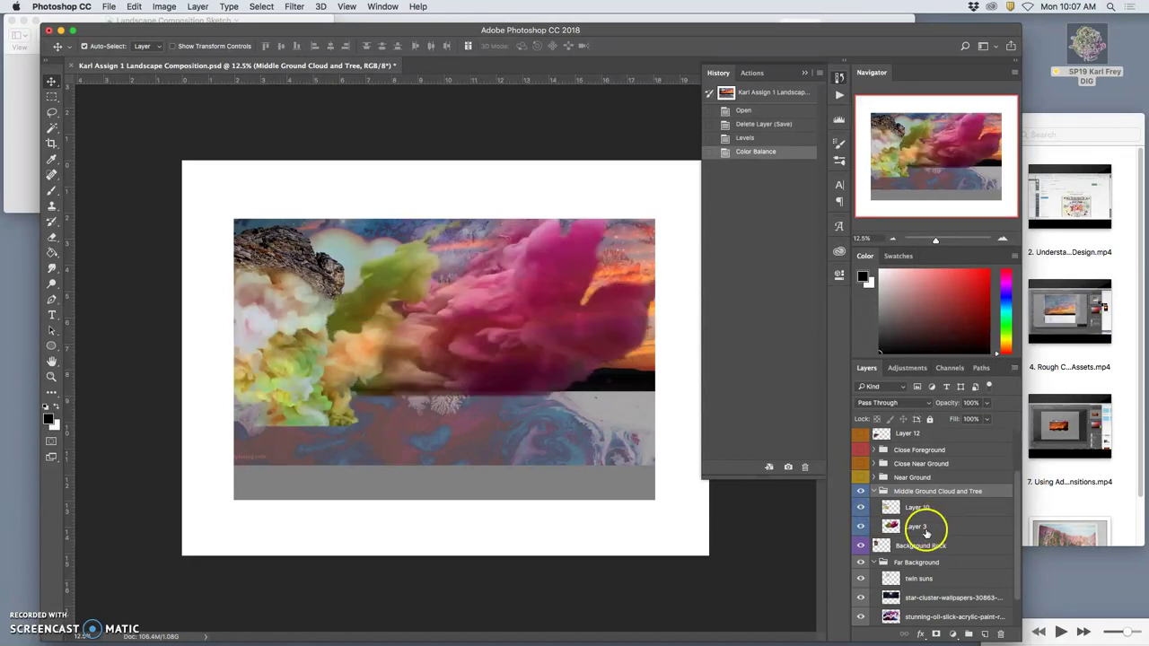
Step: Merge the Middle Ground Cloud and Tree group into a single layer with Merge Group
{"action": "right_click", "coordinate": [917, 492]}
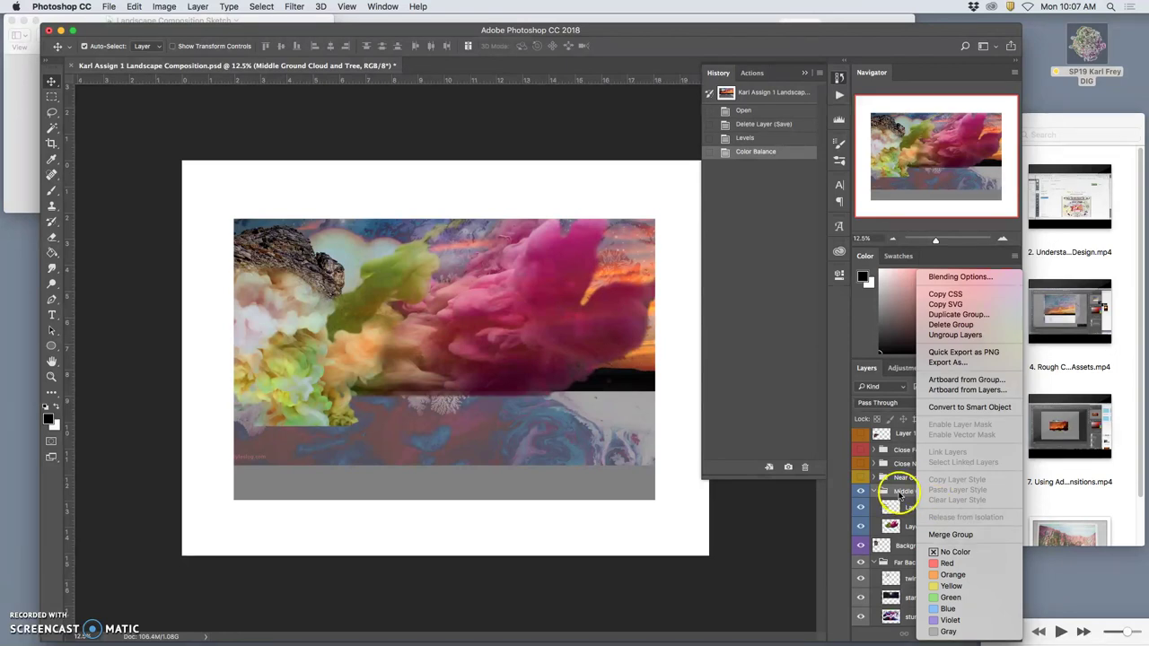
{"action": "left_click", "coordinate": [966, 537]}
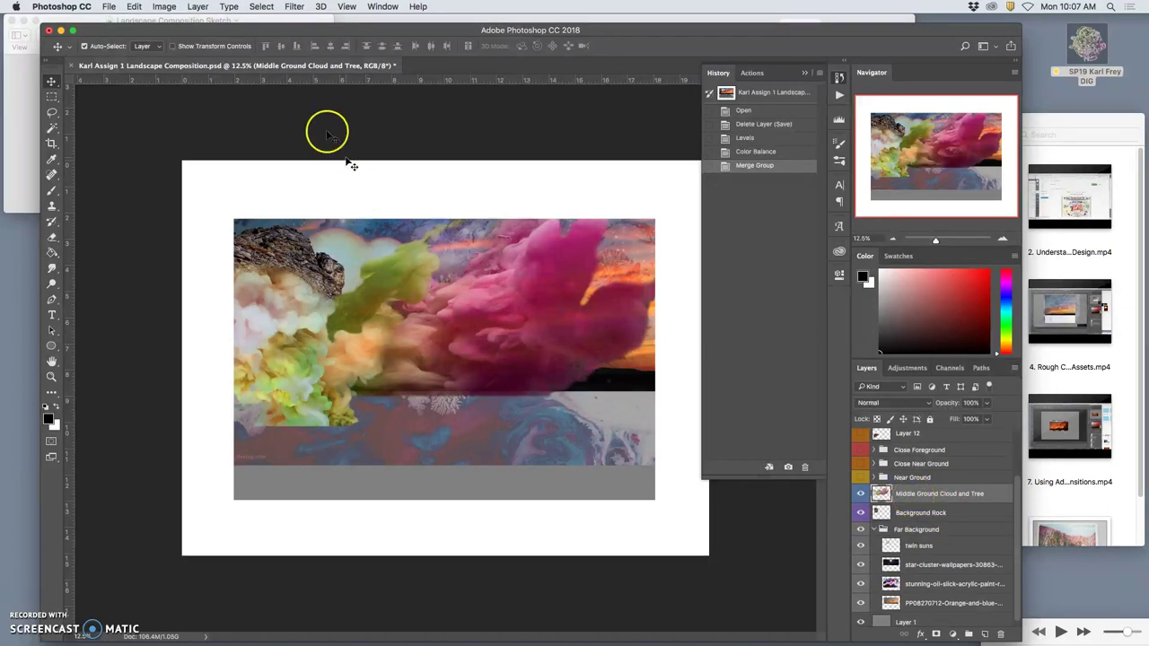
{"action": "left_click", "coordinate": [198, 6]}
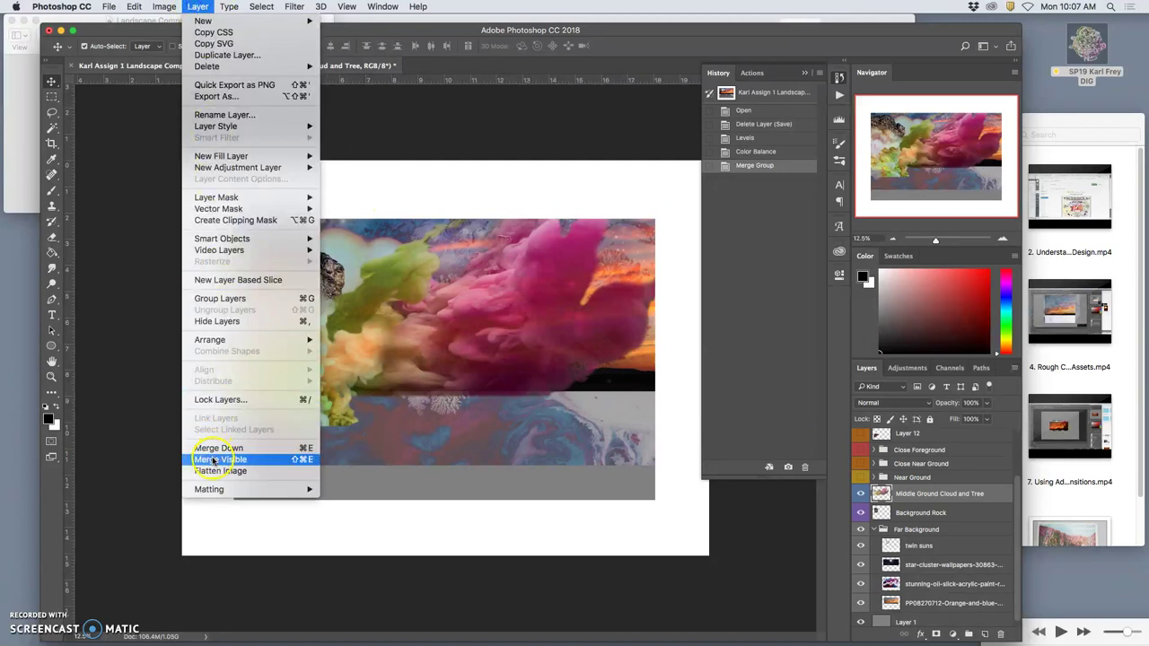
Step: Look for merging with Background Rock, back out, and reselect the merged cloud layer
{"action": "left_click", "coordinate": [938, 516]}
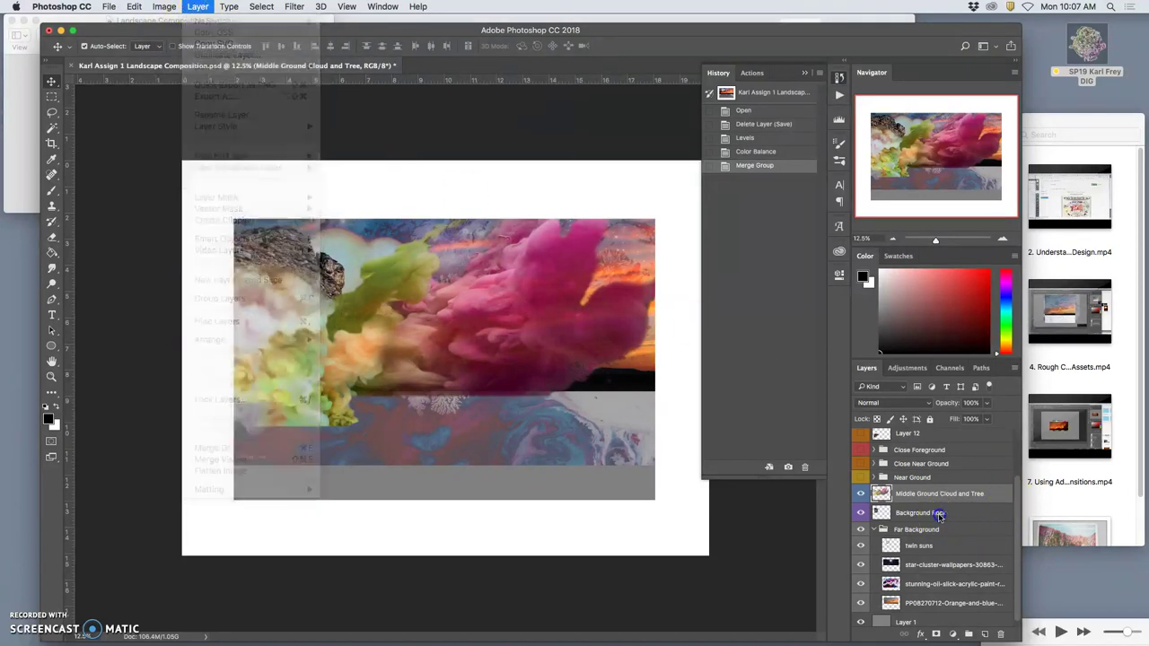
{"action": "left_click", "coordinate": [197, 6]}
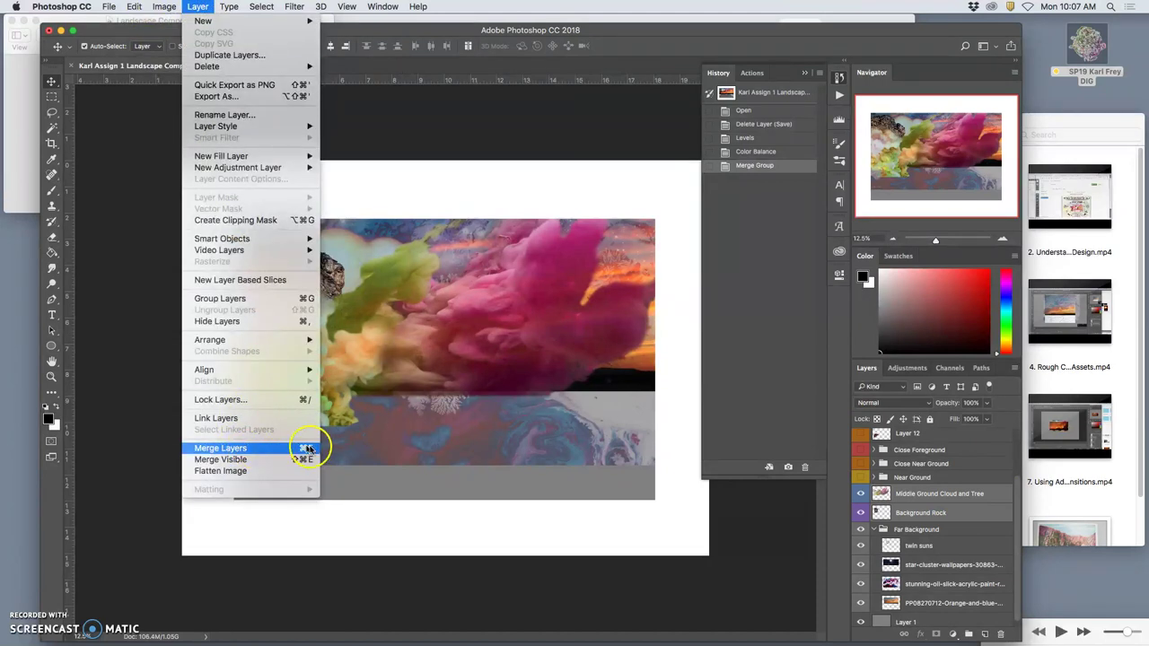
{"action": "left_click", "coordinate": [463, 403]}
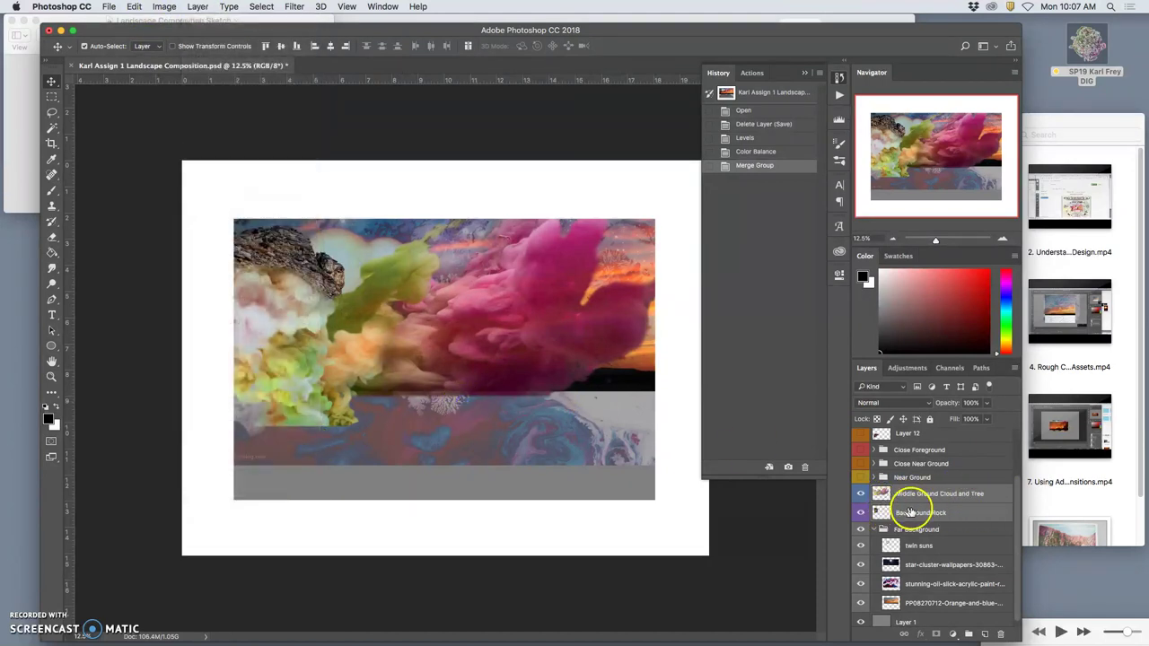
{"action": "left_click", "coordinate": [915, 513]}
{"action": "left_click", "coordinate": [920, 493]}
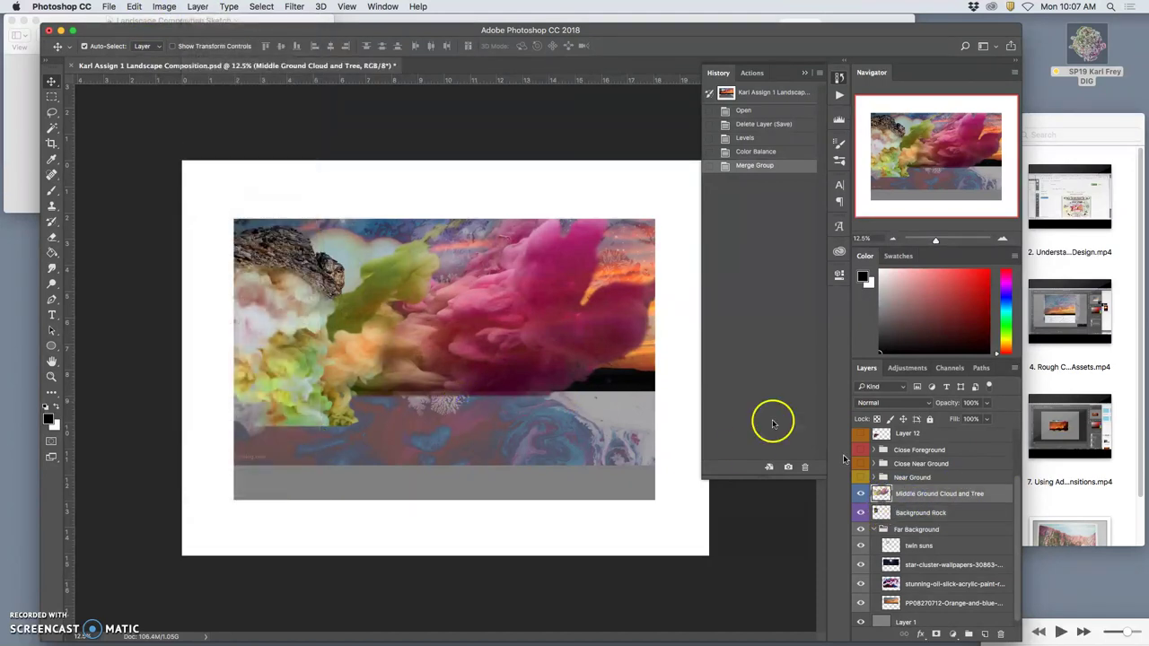
{"action": "left_click", "coordinate": [163, 6]}
{"action": "left_click", "coordinate": [605, 177]}
Step: Open Levels with Cmd+L on the cloud layer and apply a midtone input of 3.58
{"action": "key", "text": "super+l"}
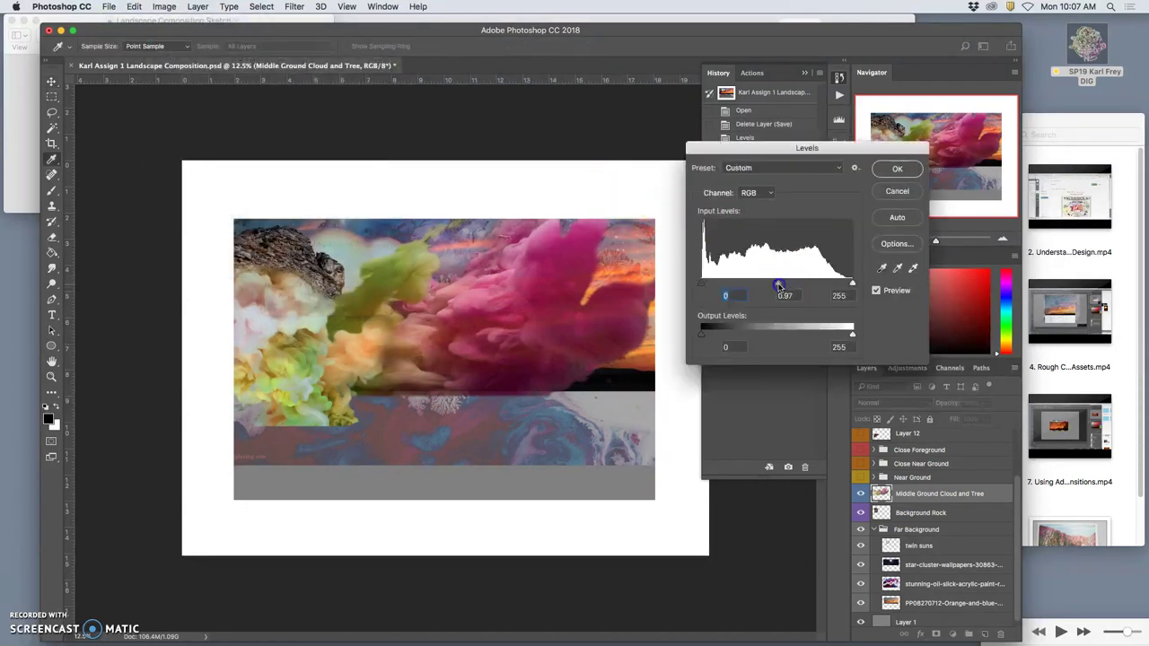
{"action": "left_click_drag", "start_coordinate": [777, 286], "coordinate": [807, 285]}
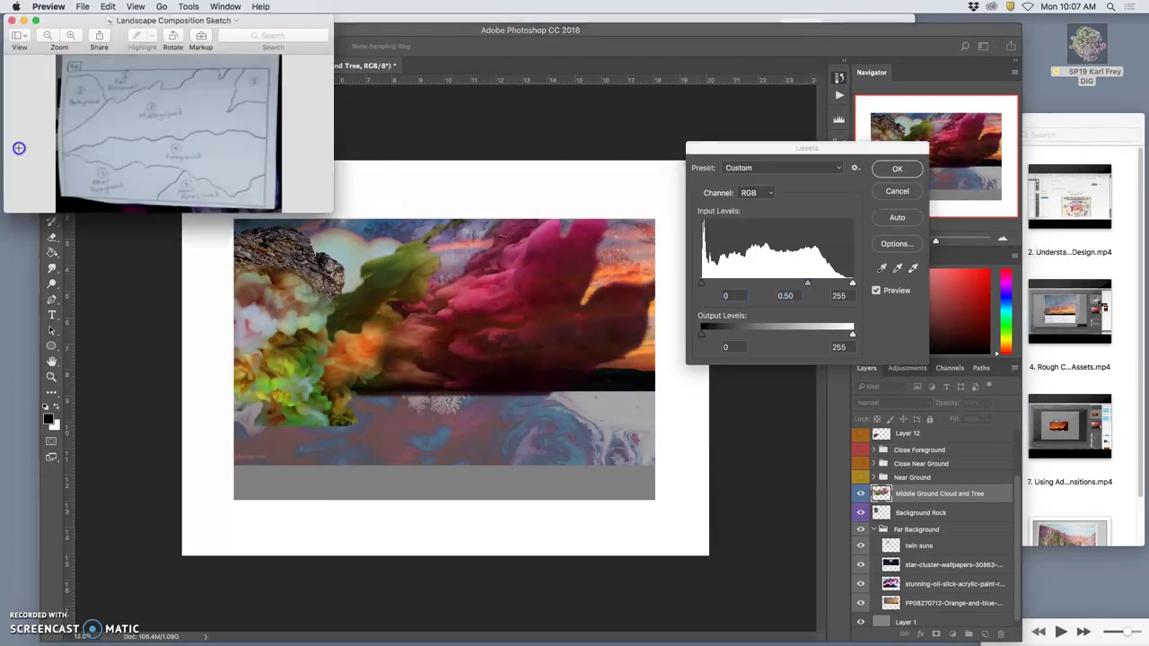
{"action": "left_click", "coordinate": [19, 153]}
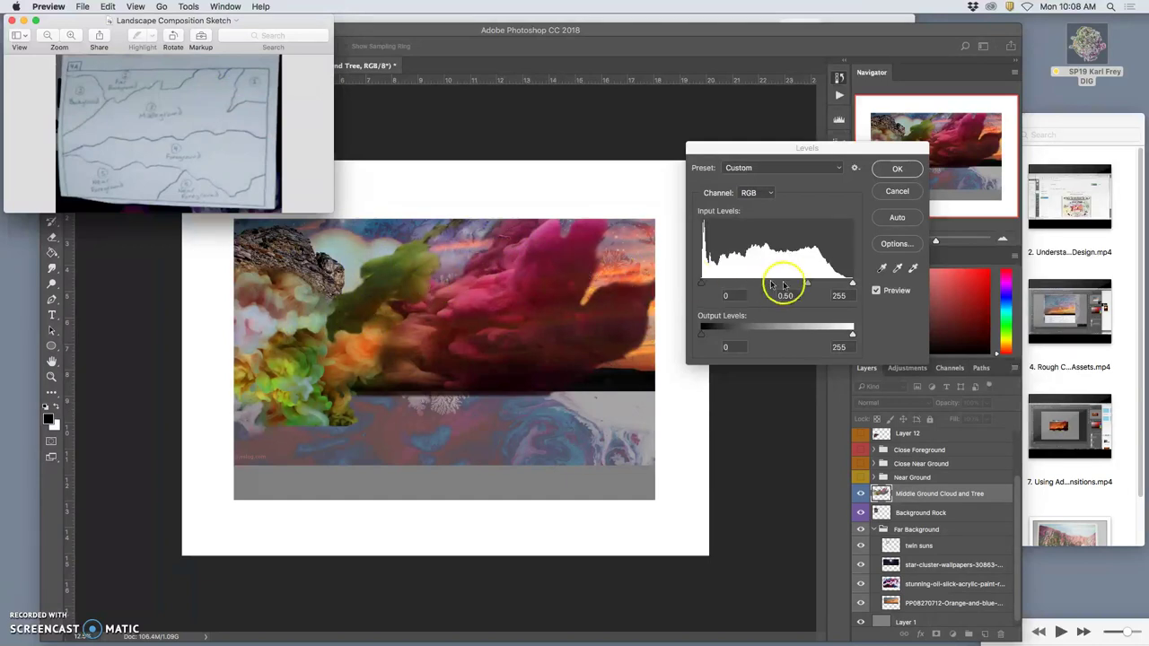
{"action": "left_click_drag", "start_coordinate": [808, 283], "coordinate": [822, 284]}
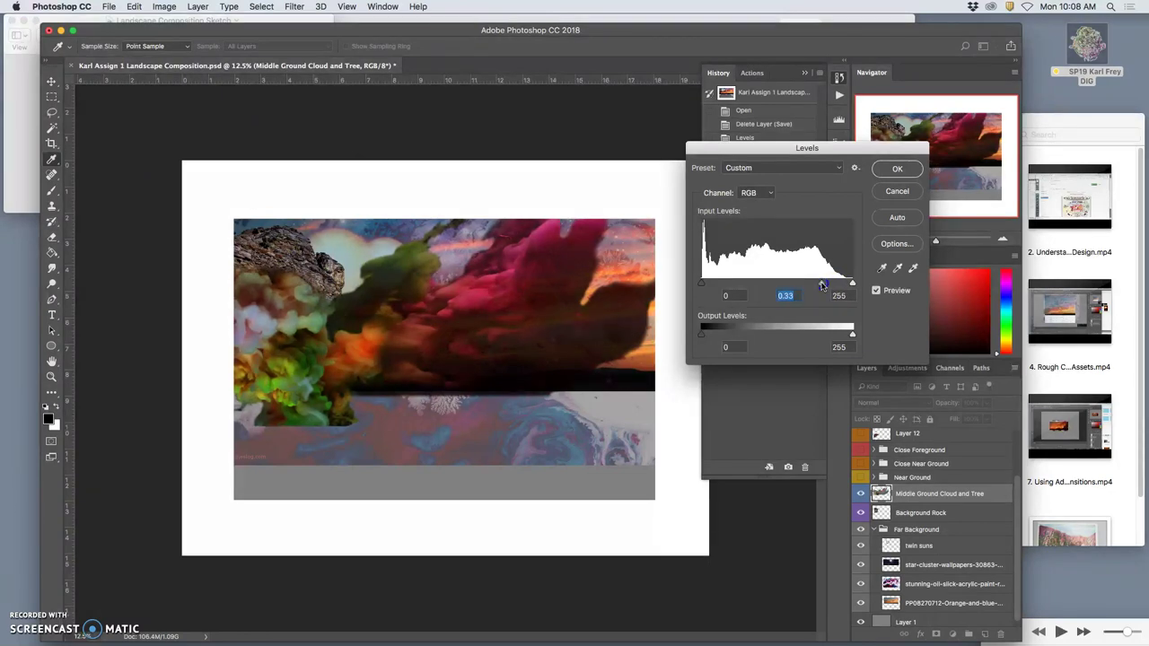
{"action": "left_click_drag", "start_coordinate": [822, 285], "coordinate": [713, 282]}
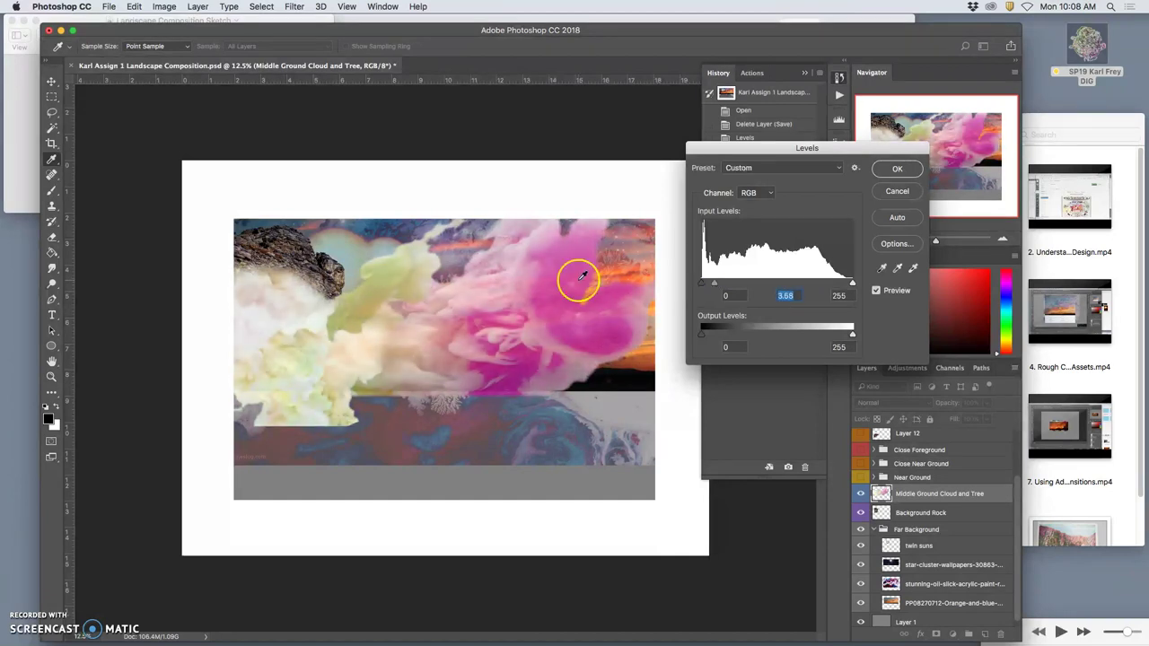
{"action": "left_click", "coordinate": [14, 157]}
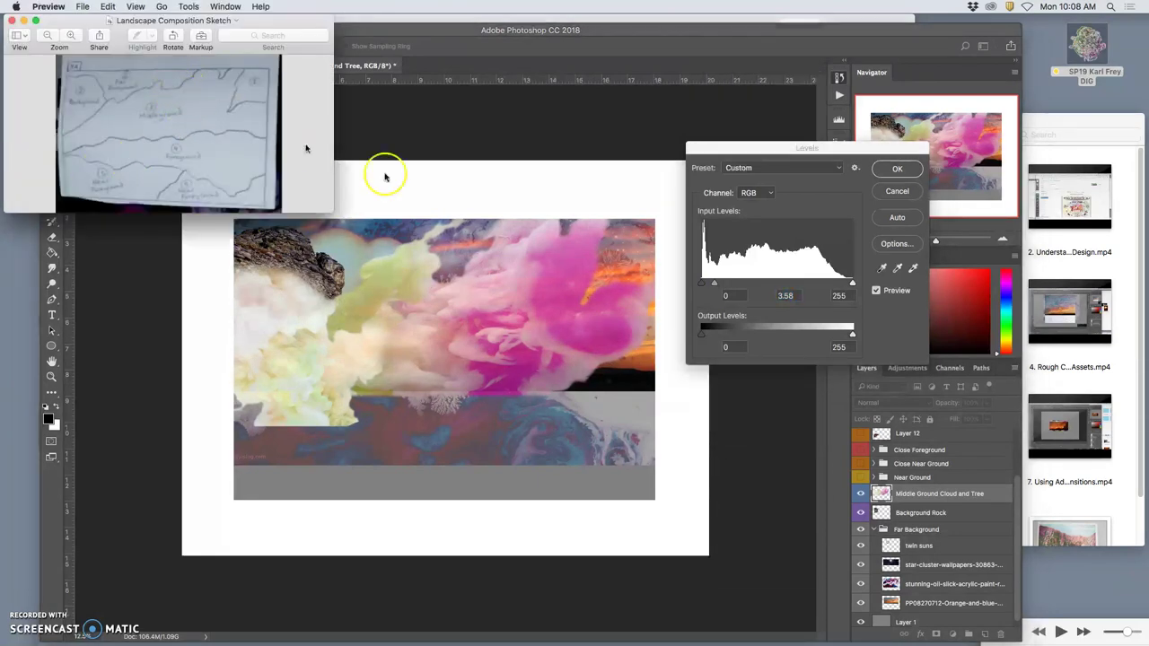
{"action": "left_click", "coordinate": [337, 144]}
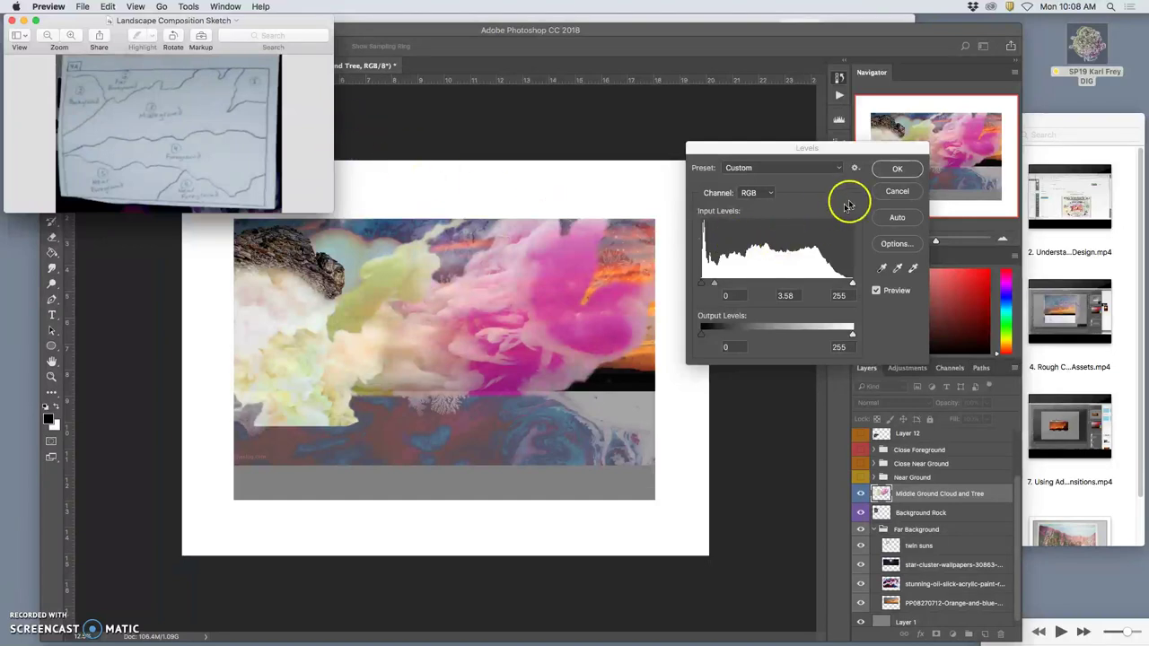
{"action": "left_click", "coordinate": [896, 170]}
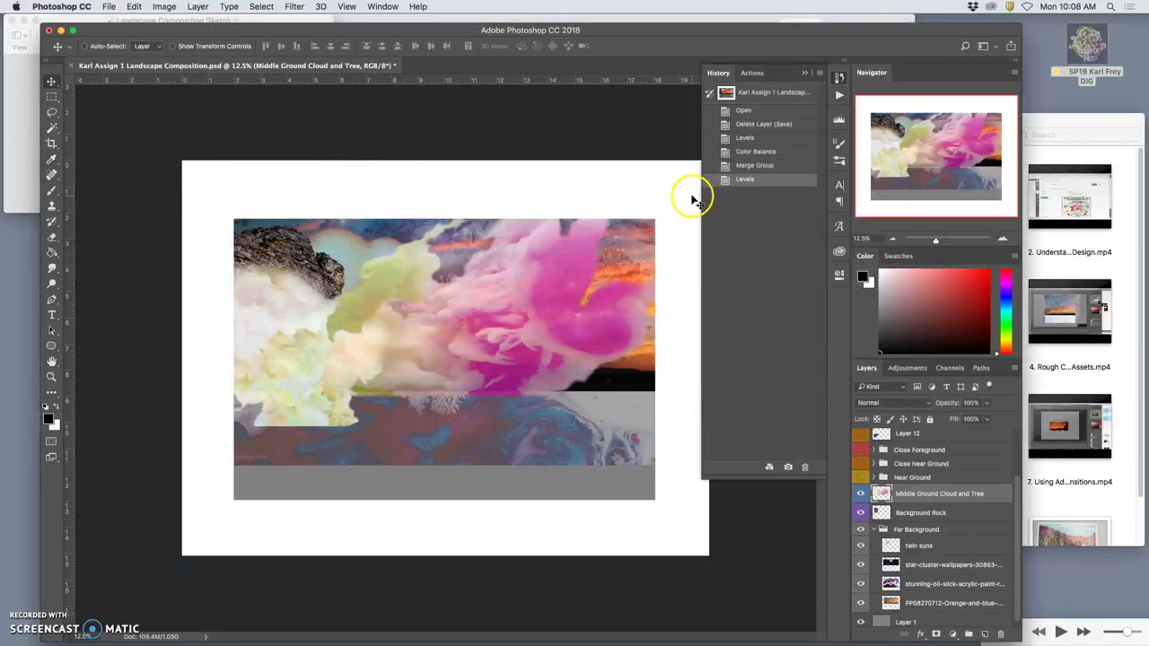
Step: Undo the over-bright Levels and reopen Levels on the cloud layer
{"action": "key", "text": "super+z"}
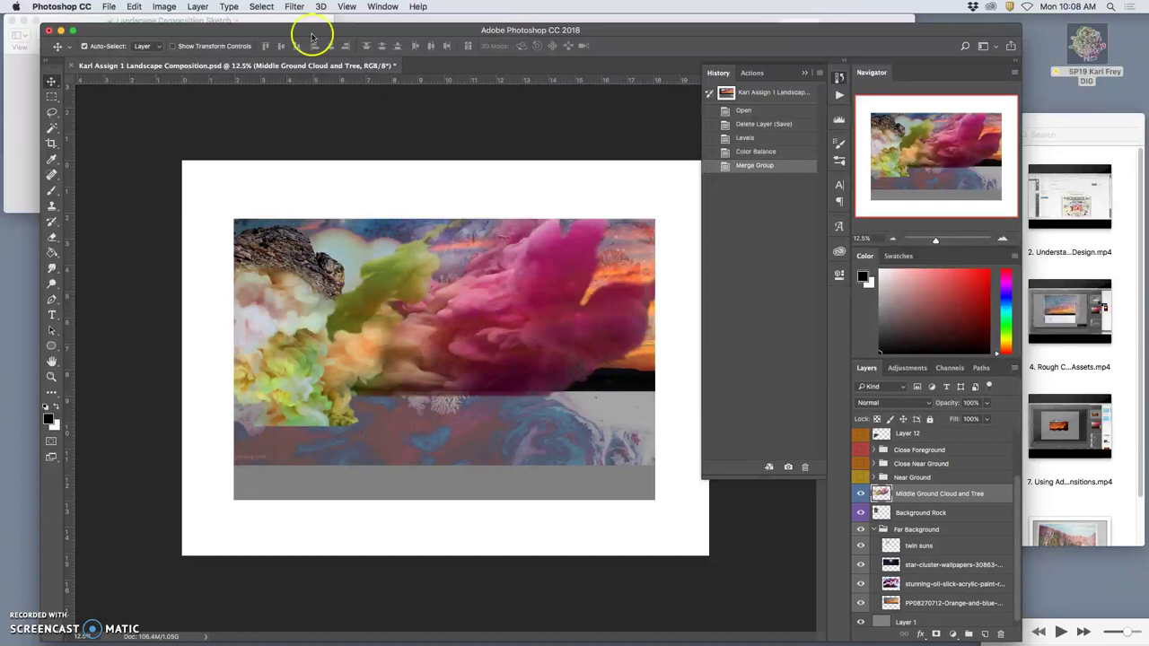
{"action": "left_click", "coordinate": [164, 7]}
{"action": "mouse_move", "coordinate": [185, 41]}
{"action": "left_click", "coordinate": [320, 48]}
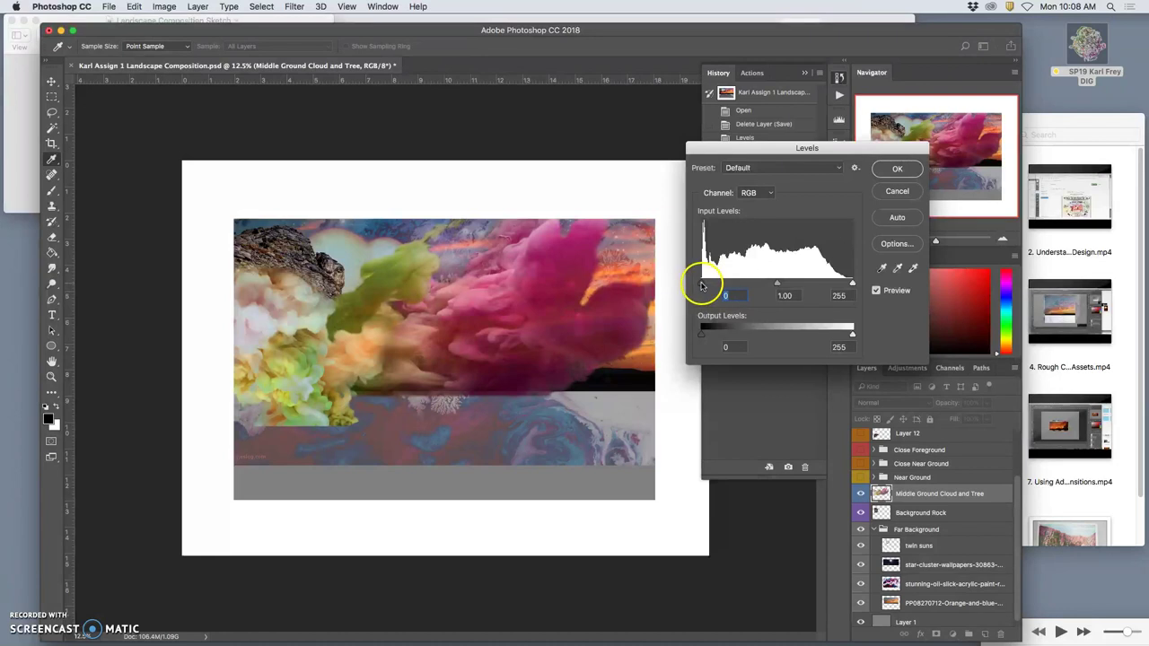
Step: Set the Levels input sliders to 9, 1.00 and 246 and apply
{"action": "left_click_drag", "start_coordinate": [702, 284], "coordinate": [720, 285]}
{"action": "left_click_drag", "start_coordinate": [852, 285], "coordinate": [815, 284]}
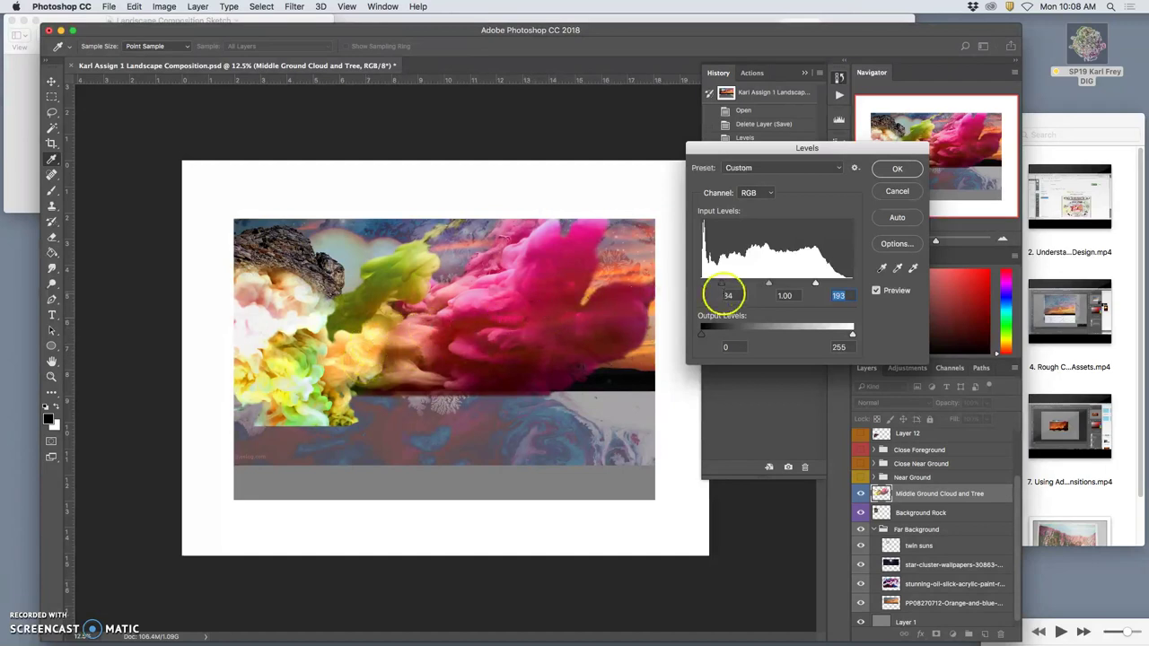
{"action": "left_click_drag", "start_coordinate": [724, 287], "coordinate": [723, 286]}
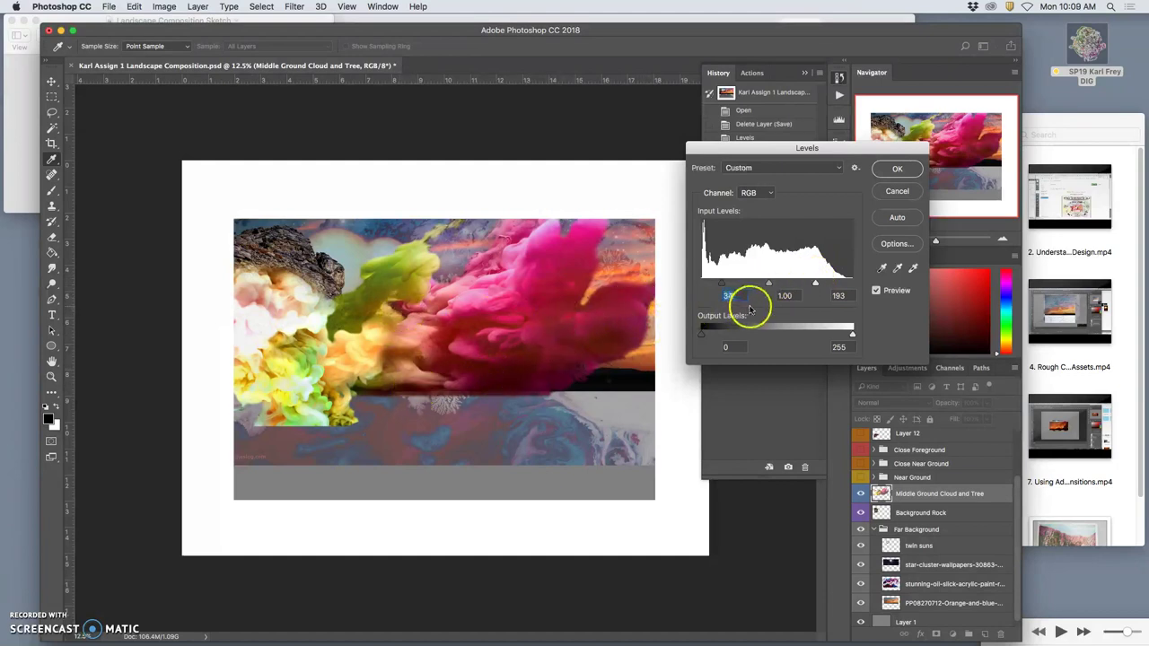
{"action": "mouse_move", "coordinate": [724, 284]}
{"action": "left_mouse_down"}
{"action": "mouse_move", "coordinate": [756, 284]}
{"action": "mouse_move", "coordinate": [716, 286]}
{"action": "left_mouse_up"}
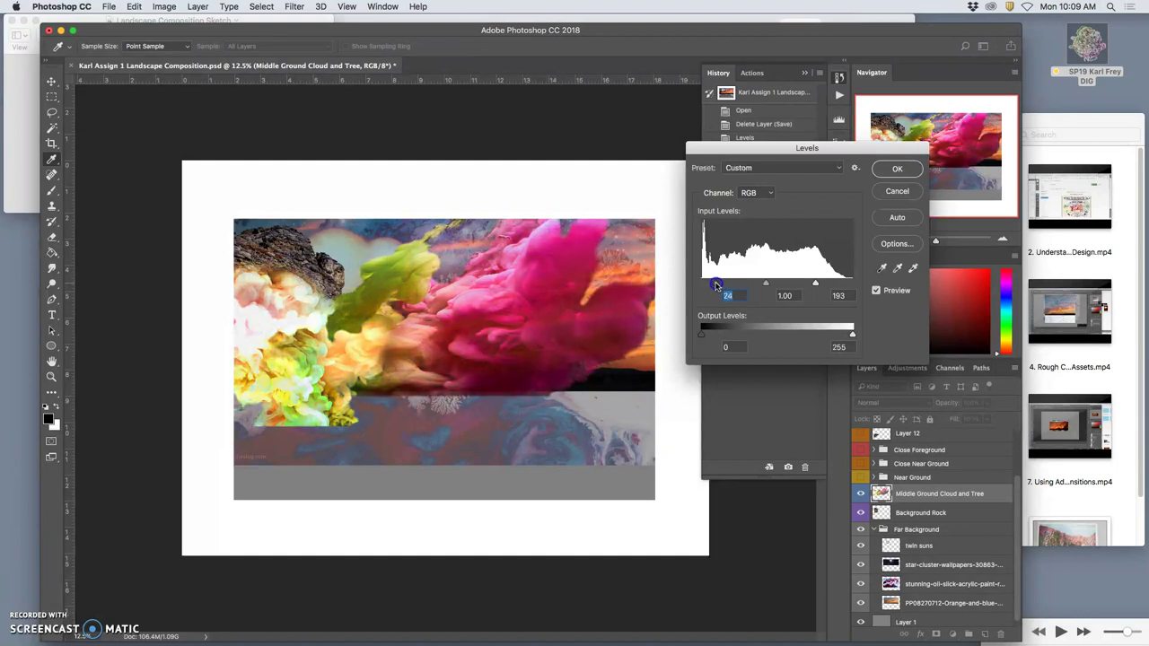
{"action": "left_click_drag", "start_coordinate": [815, 284], "coordinate": [849, 283]}
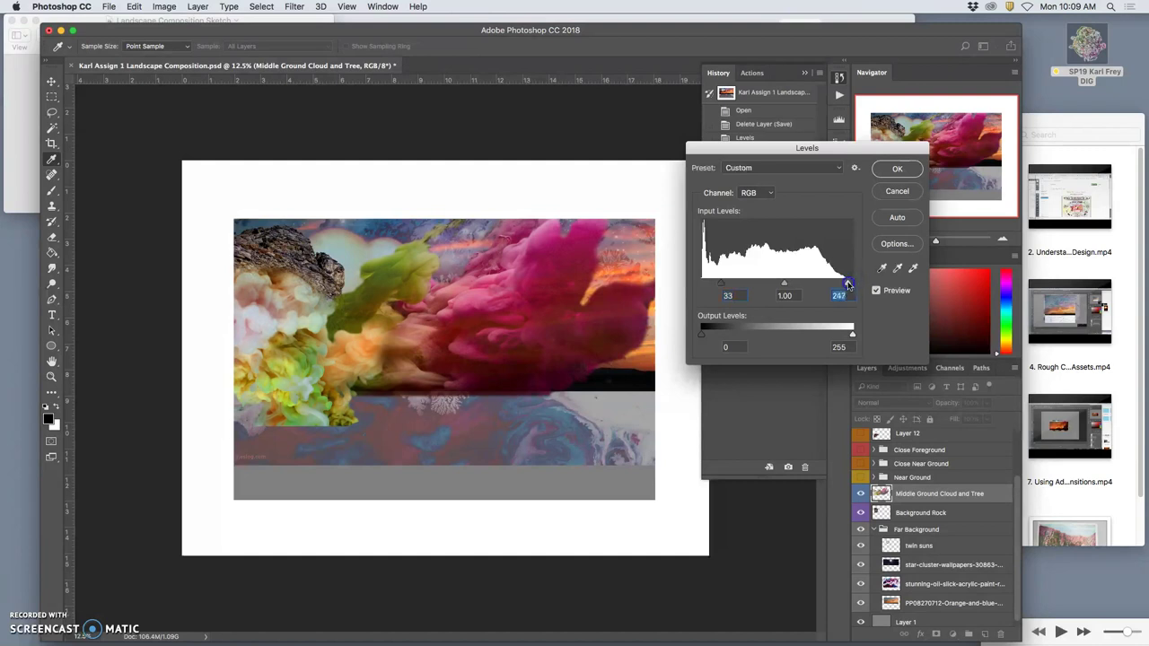
{"action": "left_click_drag", "start_coordinate": [721, 284], "coordinate": [709, 286]}
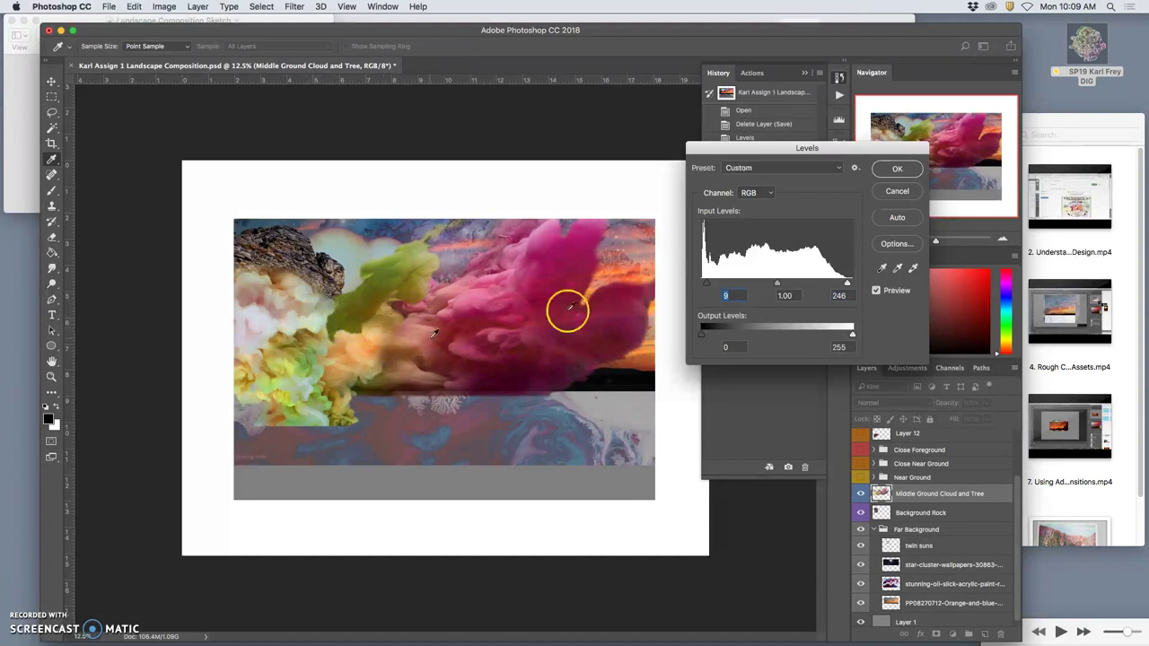
{"action": "left_click", "coordinate": [897, 169]}
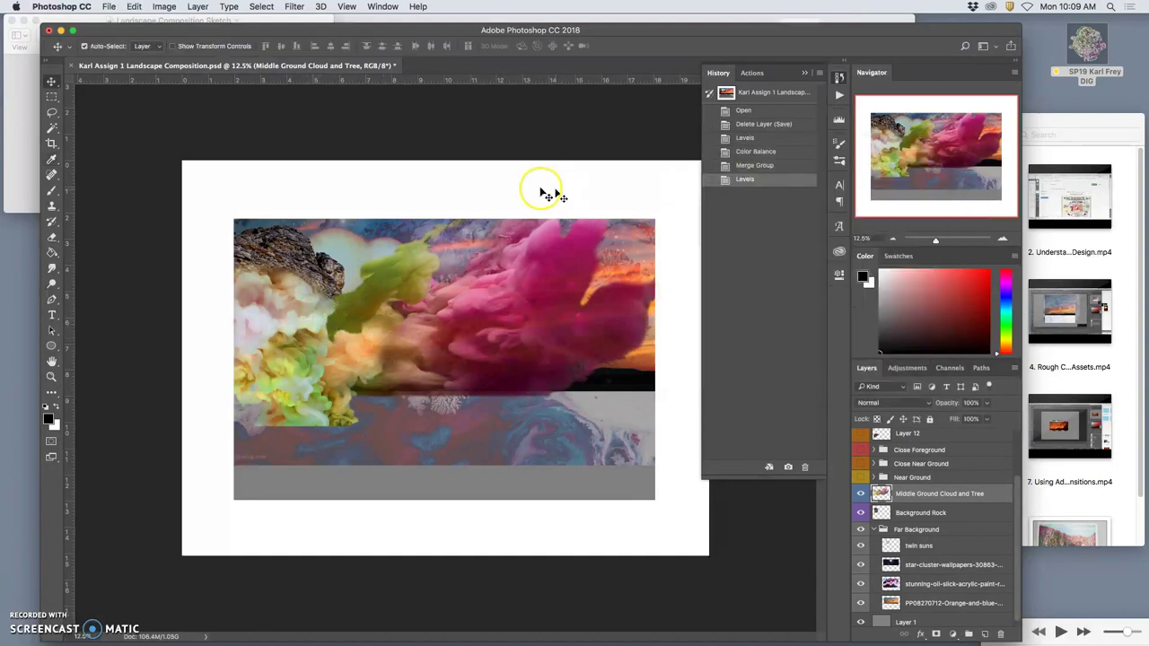
Step: Select the Dodge Tool from the dodge, burn and sponge toolbar flyout
{"action": "left_click", "coordinate": [52, 284]}
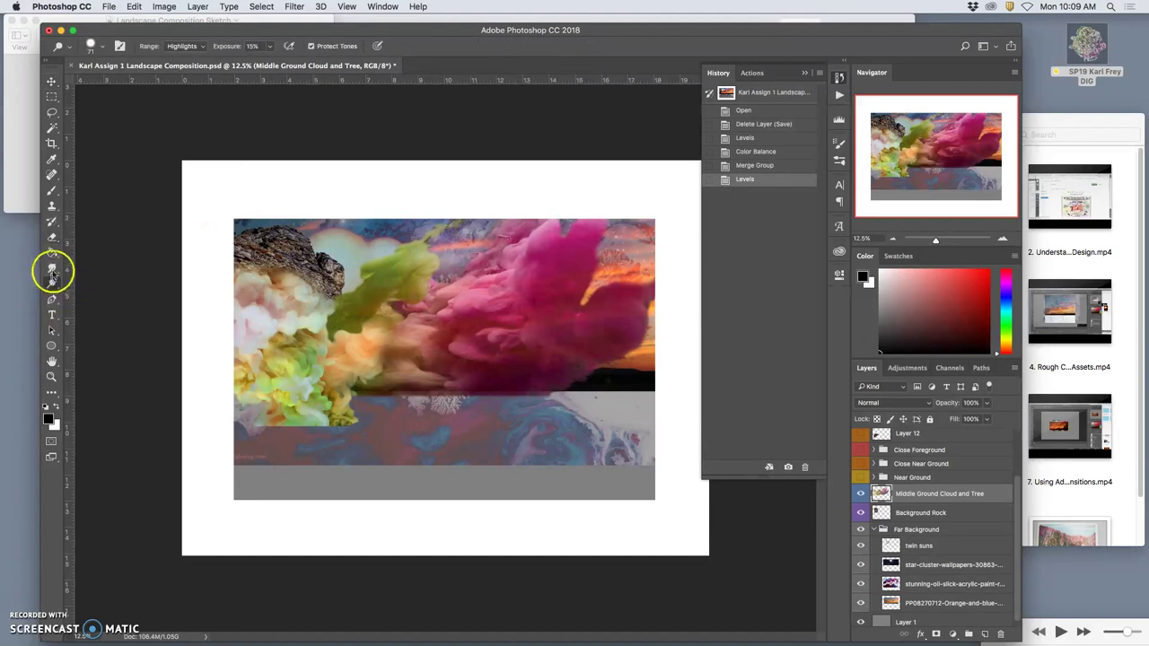
{"action": "left_click", "coordinate": [52, 284]}
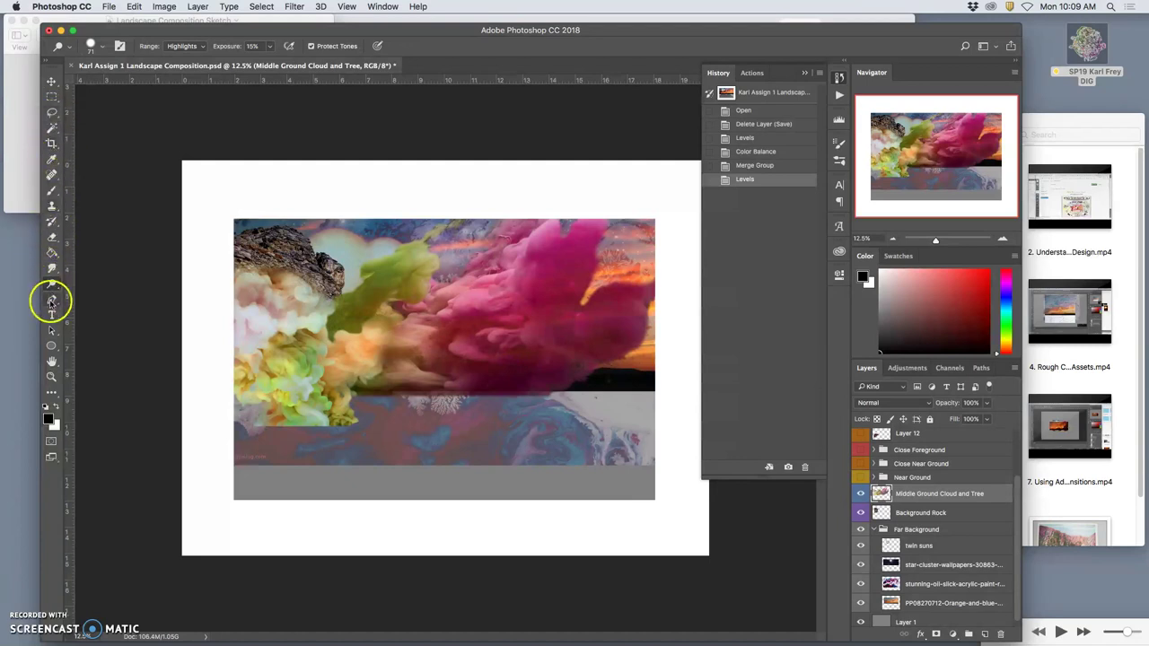
{"action": "left_click", "coordinate": [54, 284]}
{"action": "left_click", "coordinate": [53, 285]}
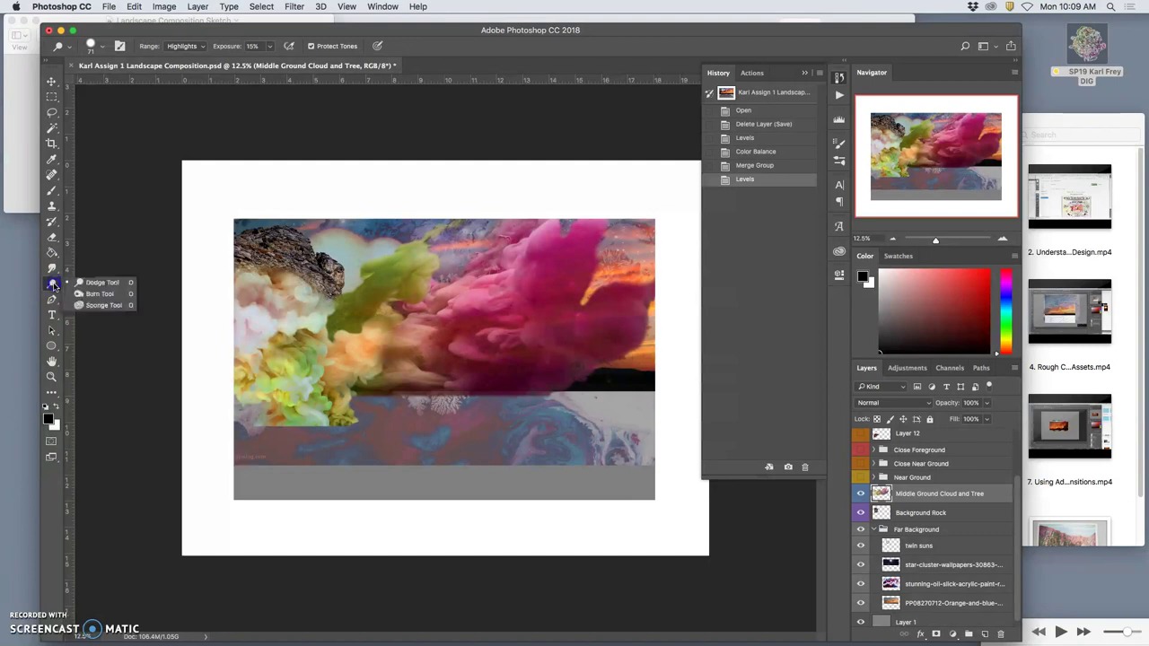
{"action": "left_click_drag", "start_coordinate": [52, 285], "coordinate": [94, 286]}
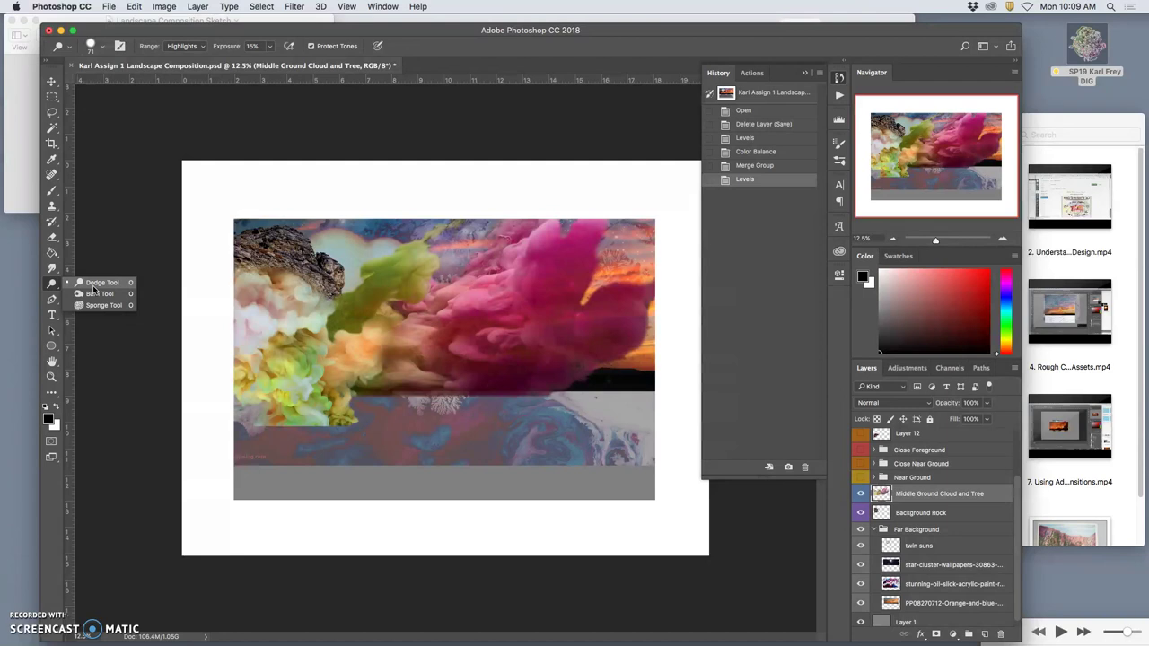
{"action": "left_click", "coordinate": [95, 285]}
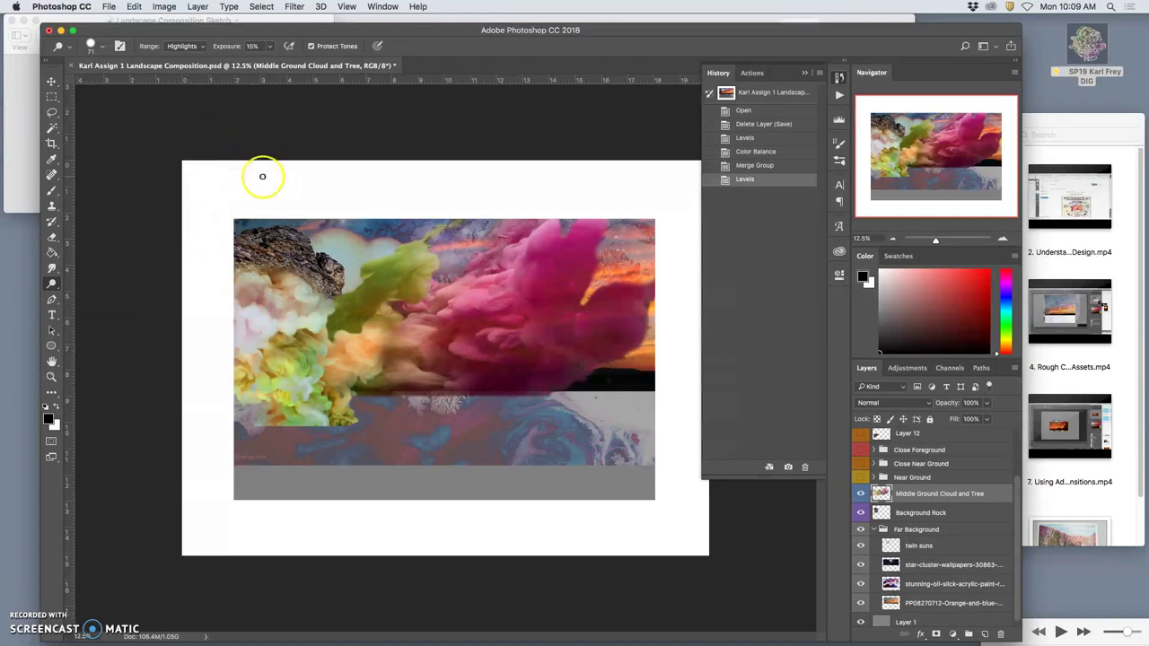
Step: Set the Dodge Tool range to Midtones, keeping 15% exposure
{"action": "left_click", "coordinate": [202, 48]}
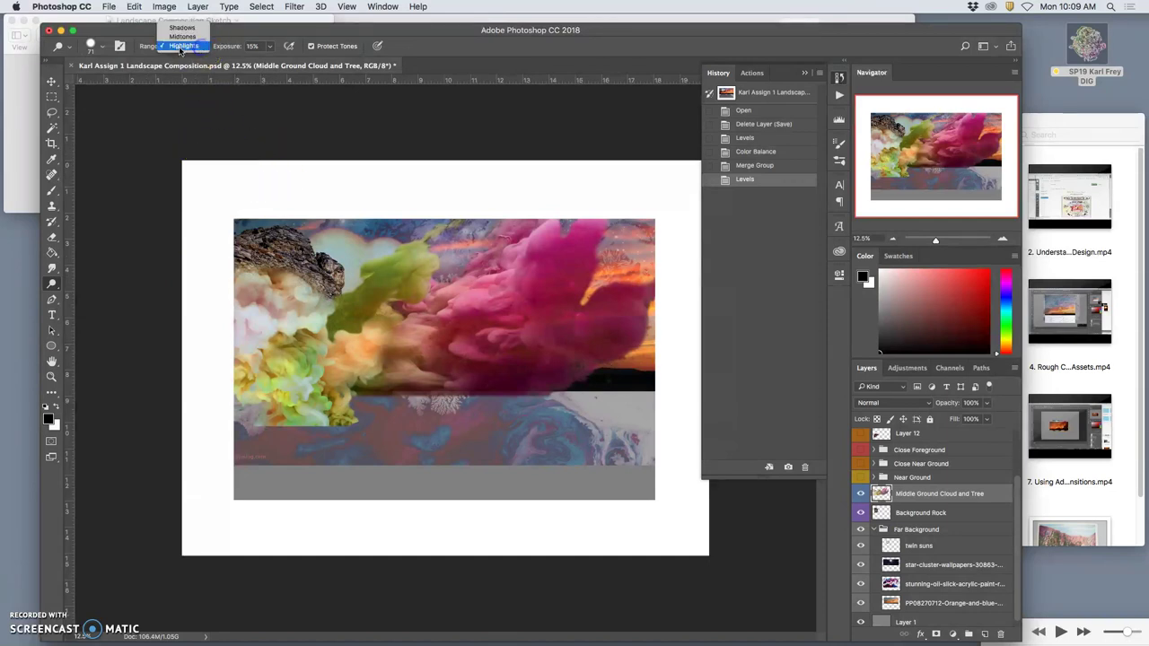
{"action": "left_click", "coordinate": [225, 50]}
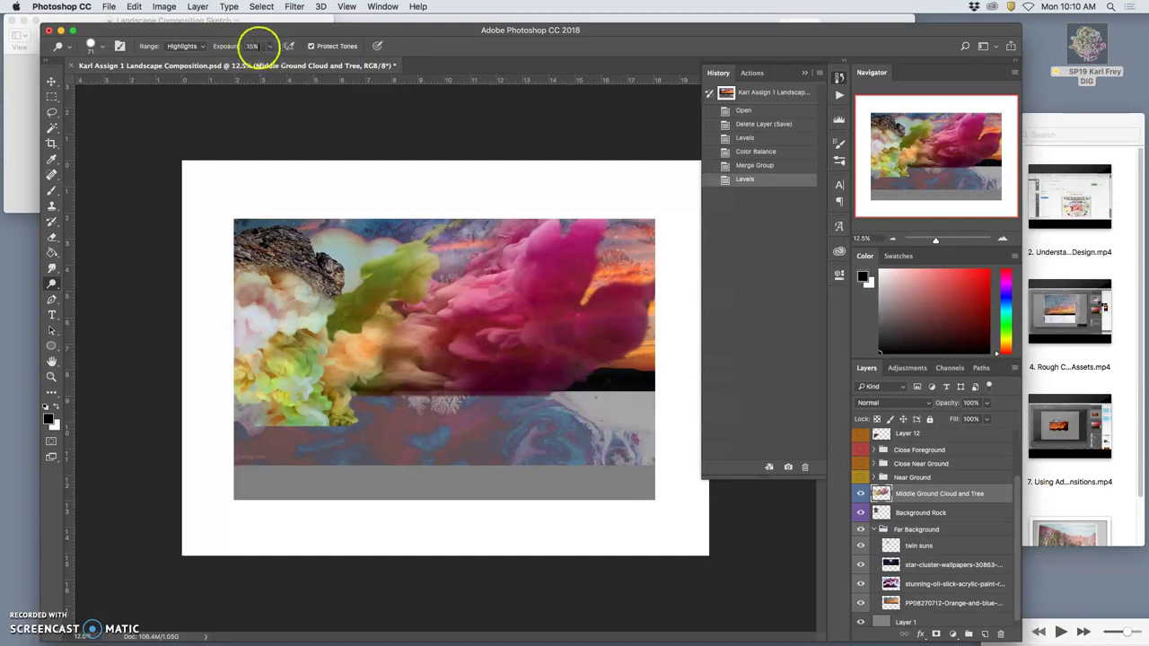
{"action": "left_click", "coordinate": [178, 49]}
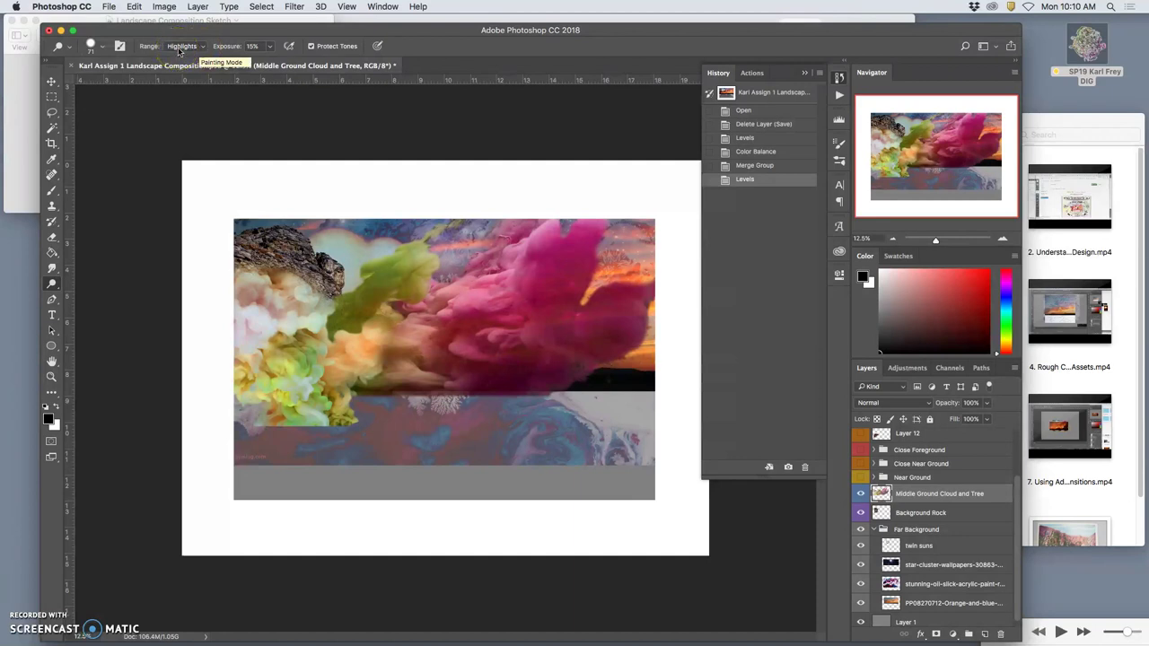
{"action": "left_click", "coordinate": [168, 47]}
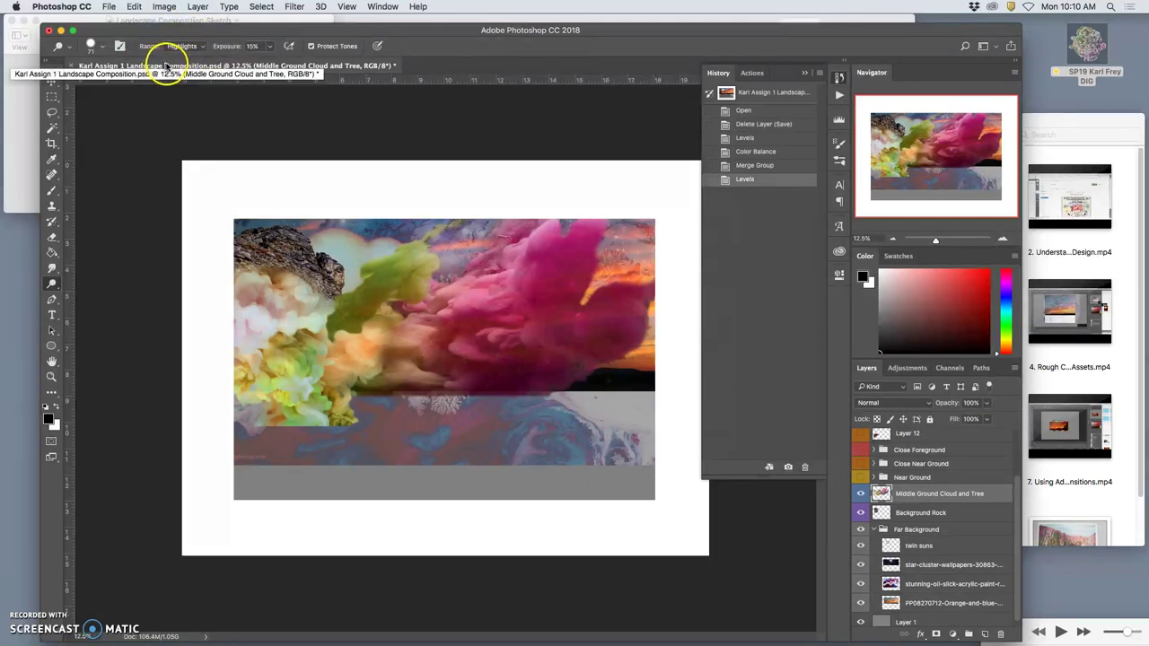
{"action": "left_click", "coordinate": [186, 46]}
{"action": "left_click", "coordinate": [191, 37]}
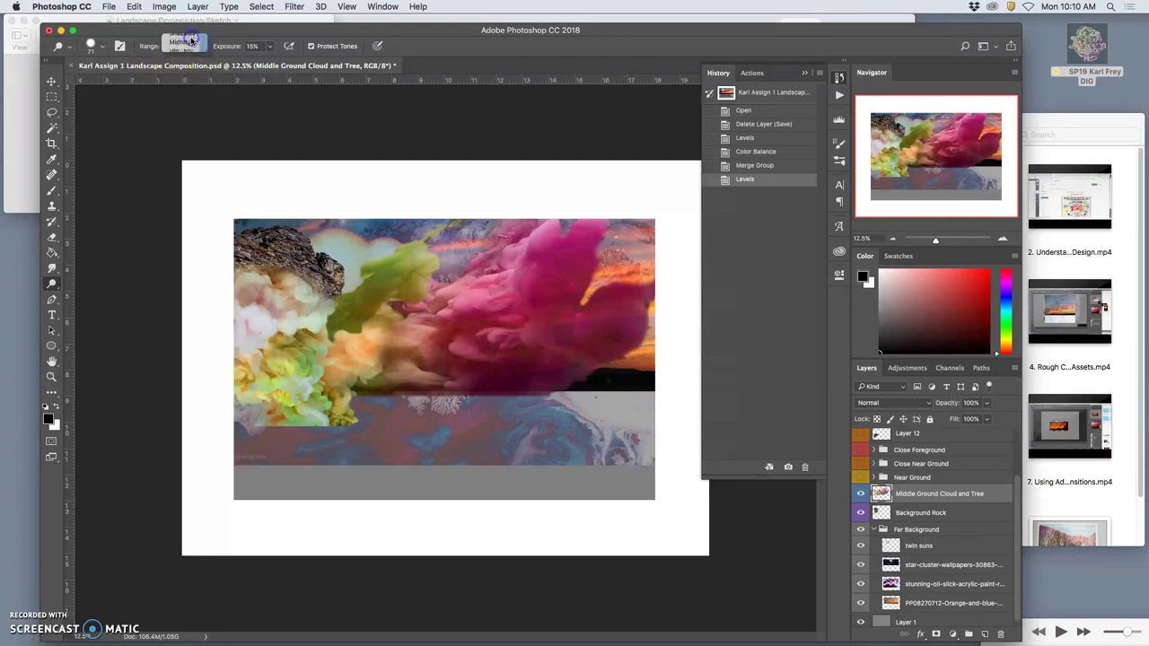
Step: Set the dodge brush to a soft round of 492 px with 0% hardness
{"action": "left_click", "coordinate": [103, 47]}
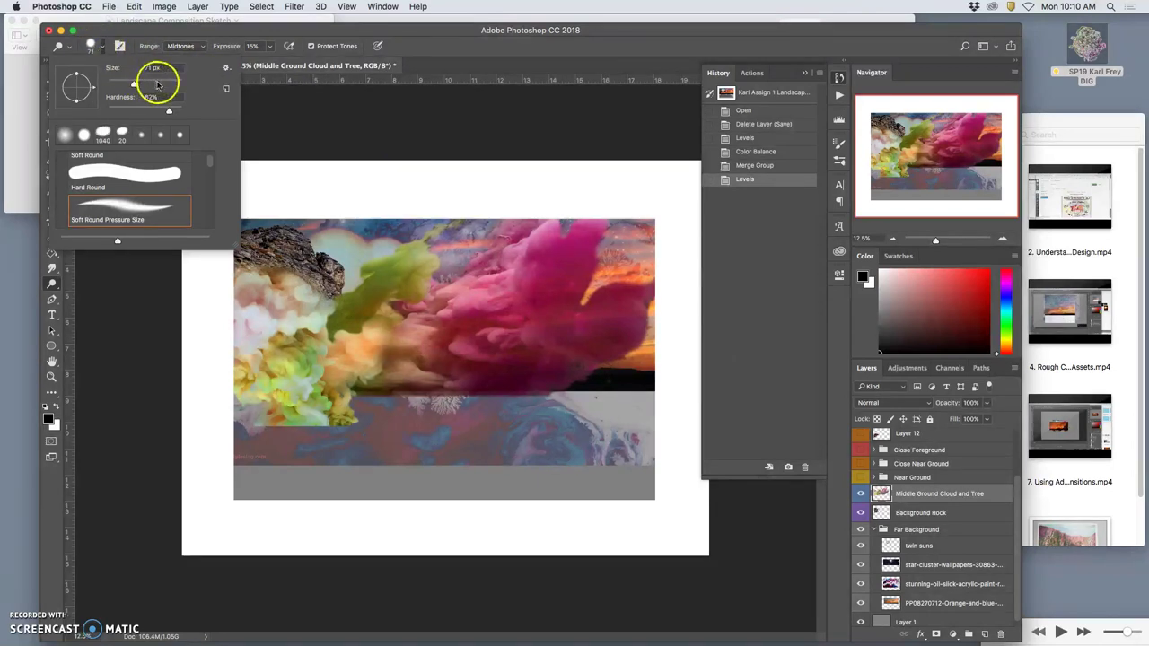
{"action": "mouse_move", "coordinate": [159, 85]}
{"action": "left_mouse_down"}
{"action": "mouse_move", "coordinate": [176, 86]}
{"action": "mouse_move", "coordinate": [165, 110]}
{"action": "mouse_move", "coordinate": [144, 115]}
{"action": "left_mouse_up"}
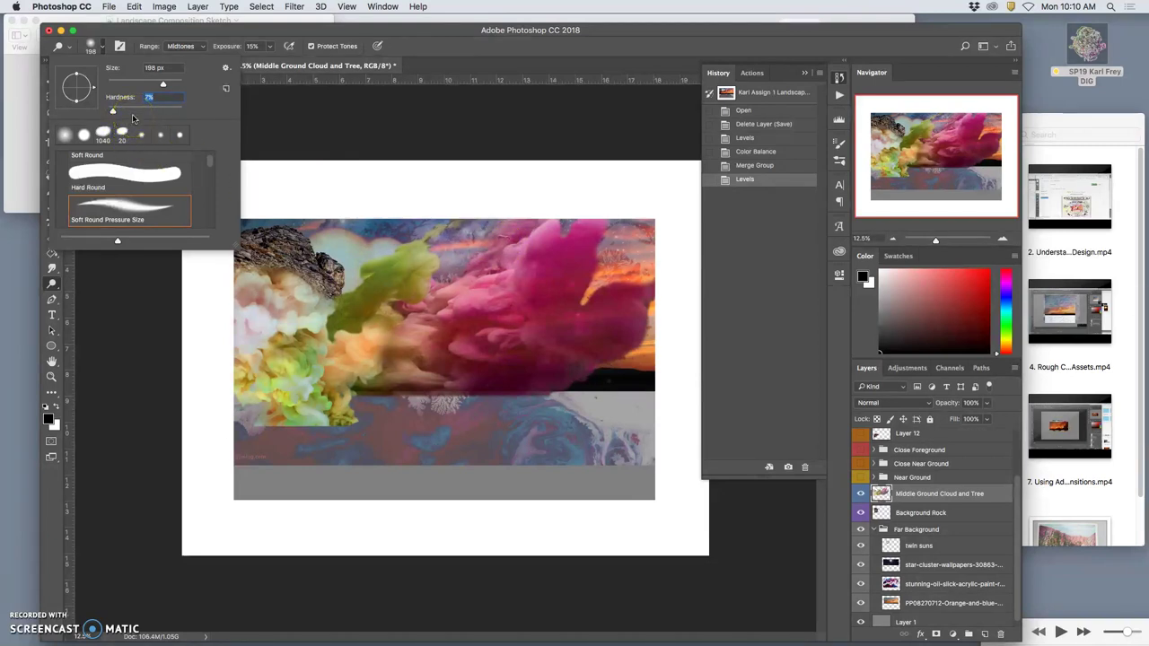
{"action": "left_click_drag", "start_coordinate": [112, 110], "coordinate": [107, 110]}
{"action": "left_click_drag", "start_coordinate": [163, 84], "coordinate": [171, 82]}
{"action": "left_click", "coordinate": [173, 87]}
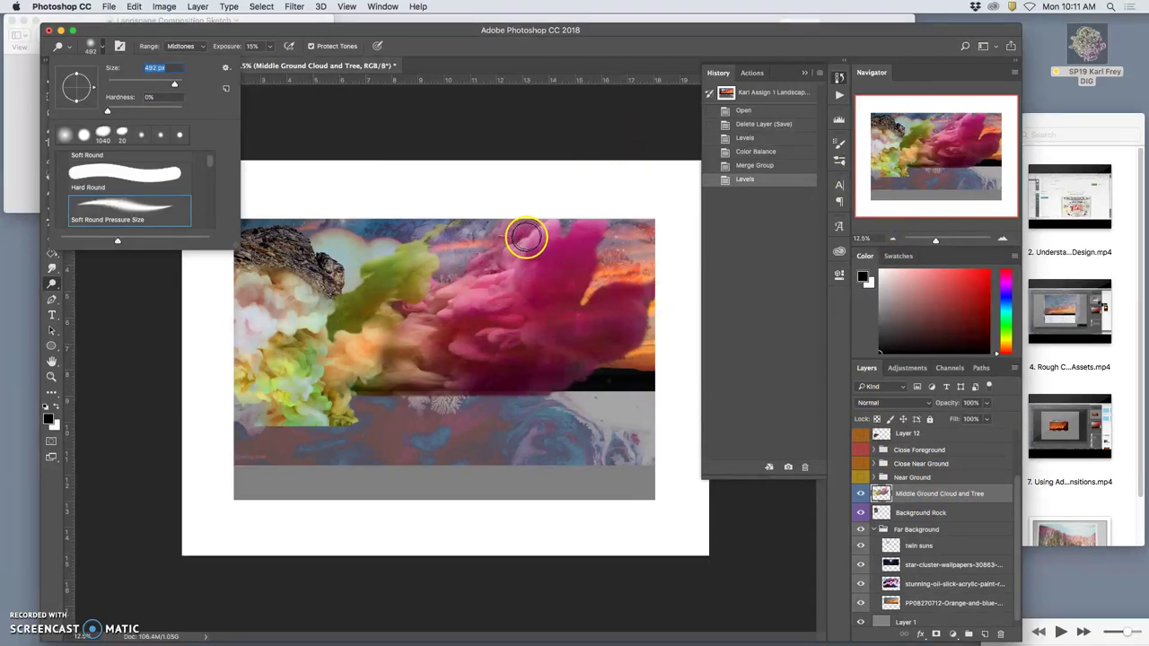
Step: Lighten the pink cloud with several soft dodge strokes
{"action": "left_click", "coordinate": [516, 252]}
{"action": "left_click_drag", "start_coordinate": [508, 264], "coordinate": [478, 269]}
{"action": "mouse_move", "coordinate": [480, 268]}
{"action": "left_mouse_down"}
{"action": "mouse_move", "coordinate": [472, 260]}
{"action": "mouse_move", "coordinate": [463, 274]}
{"action": "left_mouse_up"}
{"action": "left_click_drag", "start_coordinate": [458, 280], "coordinate": [436, 302]}
{"action": "mouse_move", "coordinate": [439, 297]}
{"action": "left_mouse_down"}
{"action": "mouse_move", "coordinate": [528, 259]}
{"action": "mouse_move", "coordinate": [532, 277]}
{"action": "mouse_move", "coordinate": [541, 272]}
{"action": "mouse_move", "coordinate": [552, 234]}
{"action": "mouse_move", "coordinate": [503, 255]}
{"action": "left_mouse_up"}
{"action": "left_click_drag", "start_coordinate": [485, 260], "coordinate": [464, 267]}
{"action": "left_click", "coordinate": [311, 214]}
Step: Check the composition sketch, then dodge the green cloud with repeated strokes
{"action": "left_click", "coordinate": [13, 106]}
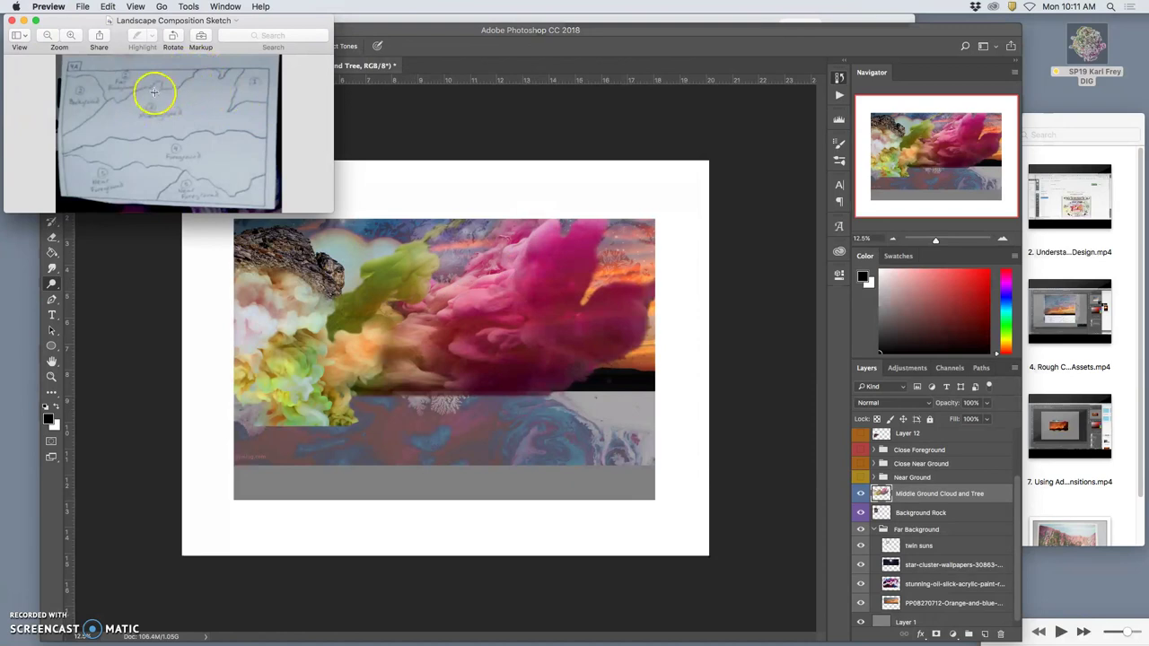
{"action": "left_click", "coordinate": [405, 256]}
{"action": "left_click_drag", "start_coordinate": [405, 253], "coordinate": [395, 259]}
{"action": "left_click_drag", "start_coordinate": [384, 264], "coordinate": [363, 273]}
{"action": "left_click_drag", "start_coordinate": [364, 273], "coordinate": [360, 282]}
{"action": "left_click_drag", "start_coordinate": [360, 284], "coordinate": [348, 294]}
{"action": "mouse_move", "coordinate": [346, 295]}
{"action": "left_mouse_down"}
{"action": "mouse_move", "coordinate": [413, 250]}
{"action": "mouse_move", "coordinate": [421, 256]}
{"action": "mouse_move", "coordinate": [436, 229]}
{"action": "mouse_move", "coordinate": [440, 268]}
{"action": "left_mouse_up"}
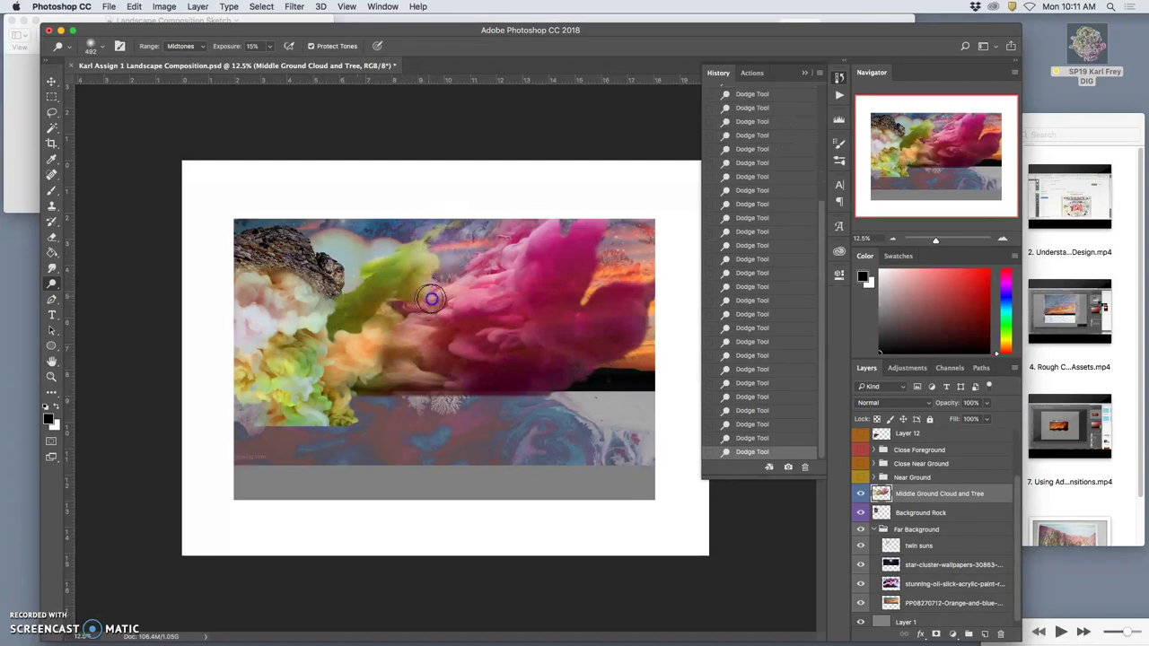
Step: Lighten the pink cloud's right edge and the clouds down toward the white cloud
{"action": "mouse_move", "coordinate": [432, 298]}
{"action": "left_mouse_down"}
{"action": "mouse_move", "coordinate": [406, 325]}
{"action": "mouse_move", "coordinate": [400, 316]}
{"action": "mouse_move", "coordinate": [333, 369]}
{"action": "mouse_move", "coordinate": [475, 319]}
{"action": "mouse_move", "coordinate": [576, 241]}
{"action": "mouse_move", "coordinate": [555, 283]}
{"action": "mouse_move", "coordinate": [514, 294]}
{"action": "mouse_move", "coordinate": [483, 319]}
{"action": "mouse_move", "coordinate": [458, 315]}
{"action": "mouse_move", "coordinate": [419, 340]}
{"action": "mouse_move", "coordinate": [405, 310]}
{"action": "mouse_move", "coordinate": [488, 304]}
{"action": "mouse_move", "coordinate": [520, 321]}
{"action": "mouse_move", "coordinate": [552, 306]}
{"action": "left_mouse_up"}
{"action": "mouse_move", "coordinate": [602, 232]}
{"action": "left_mouse_down"}
{"action": "mouse_move", "coordinate": [616, 298]}
{"action": "mouse_move", "coordinate": [598, 309]}
{"action": "mouse_move", "coordinate": [661, 294]}
{"action": "mouse_move", "coordinate": [549, 322]}
{"action": "left_mouse_up"}
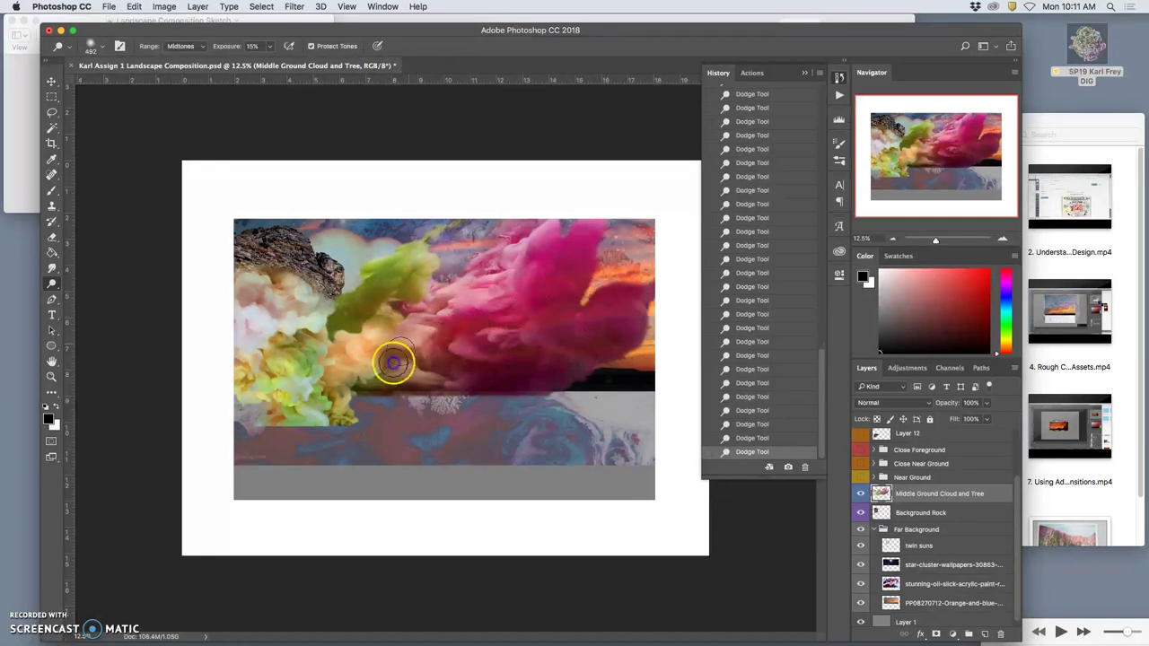
{"action": "mouse_move", "coordinate": [372, 344]}
{"action": "left_mouse_down"}
{"action": "mouse_move", "coordinate": [308, 358]}
{"action": "mouse_move", "coordinate": [303, 374]}
{"action": "mouse_move", "coordinate": [277, 312]}
{"action": "mouse_move", "coordinate": [237, 317]}
{"action": "mouse_move", "coordinate": [297, 357]}
{"action": "mouse_move", "coordinate": [309, 328]}
{"action": "mouse_move", "coordinate": [244, 336]}
{"action": "mouse_move", "coordinate": [464, 299]}
{"action": "left_mouse_up"}
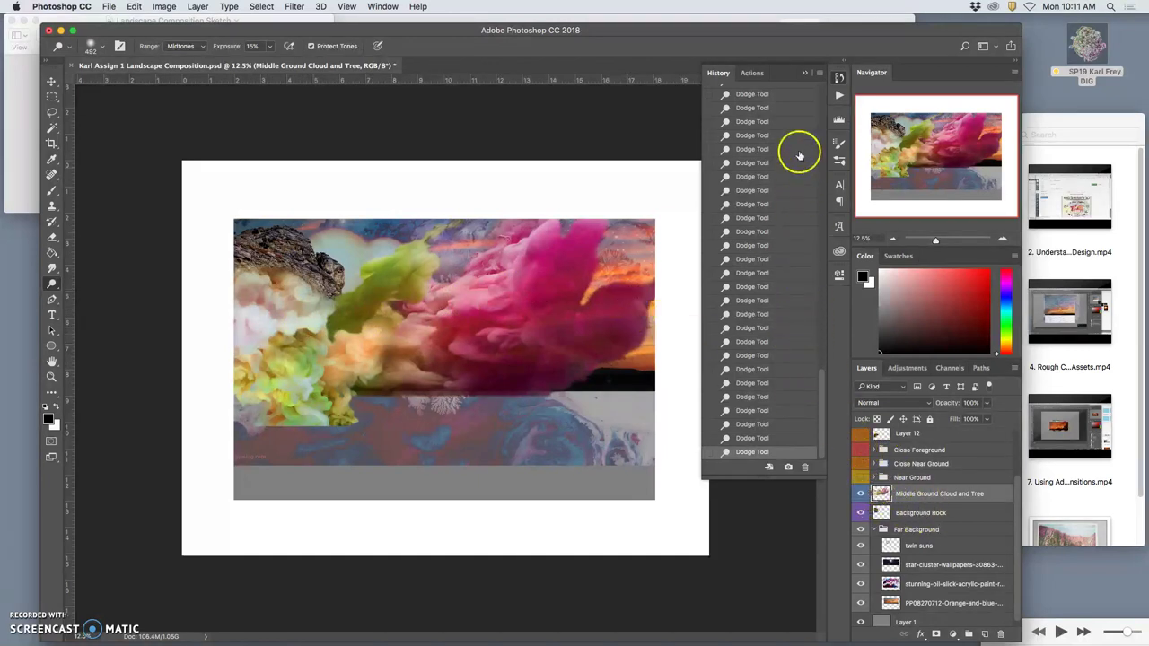
{"action": "mouse_move", "coordinate": [820, 380]}
{"action": "left_mouse_down"}
{"action": "mouse_move", "coordinate": [833, 301]}
{"action": "mouse_move", "coordinate": [827, 110]}
{"action": "mouse_move", "coordinate": [817, 301]}
{"action": "mouse_move", "coordinate": [787, 398]}
{"action": "mouse_move", "coordinate": [853, 93]}
{"action": "left_mouse_up"}
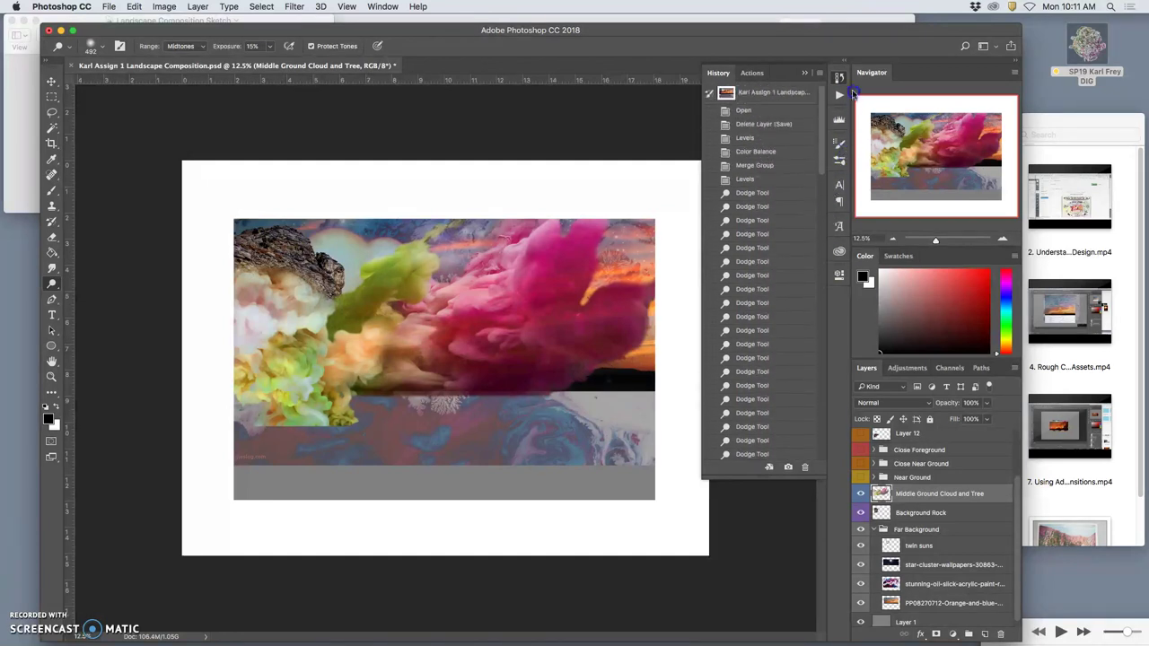
{"action": "left_click", "coordinate": [749, 179]}
{"action": "key", "text": "super+z"}
{"action": "key", "text": "super+z"}
{"action": "key", "text": "super+z"}
{"action": "key", "text": "super+z"}
{"action": "key", "text": "super+z"}
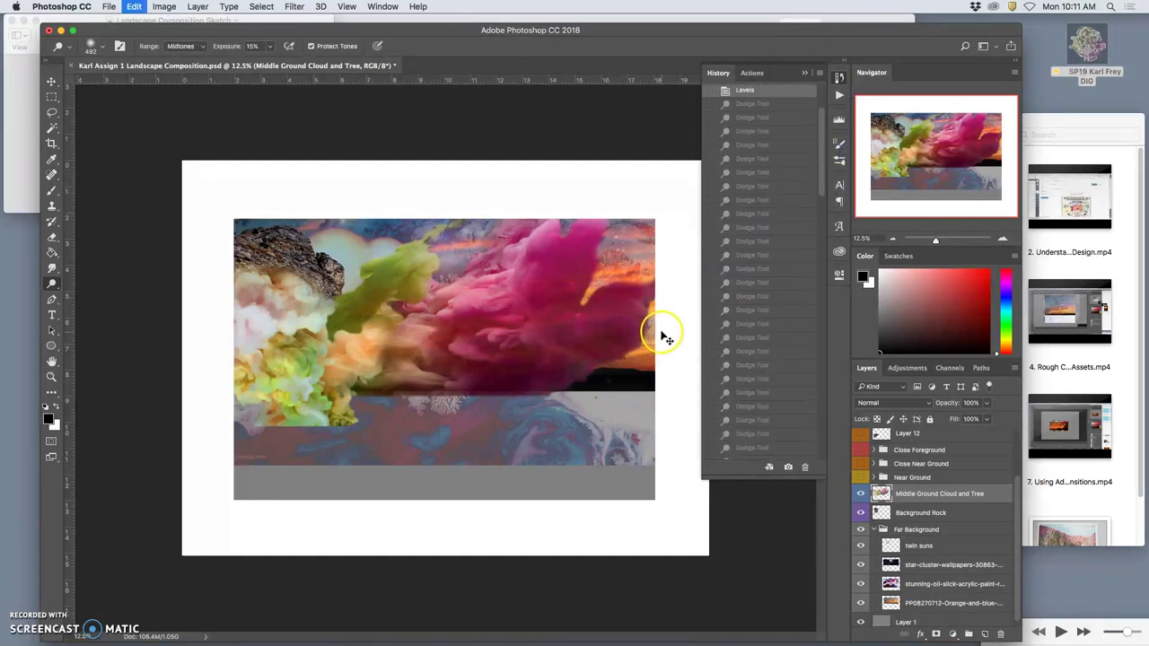
{"action": "key", "text": "super+z"}
{"action": "key", "text": "super+z"}
{"action": "key", "text": "super+z"}
{"action": "key", "text": "super+z"}
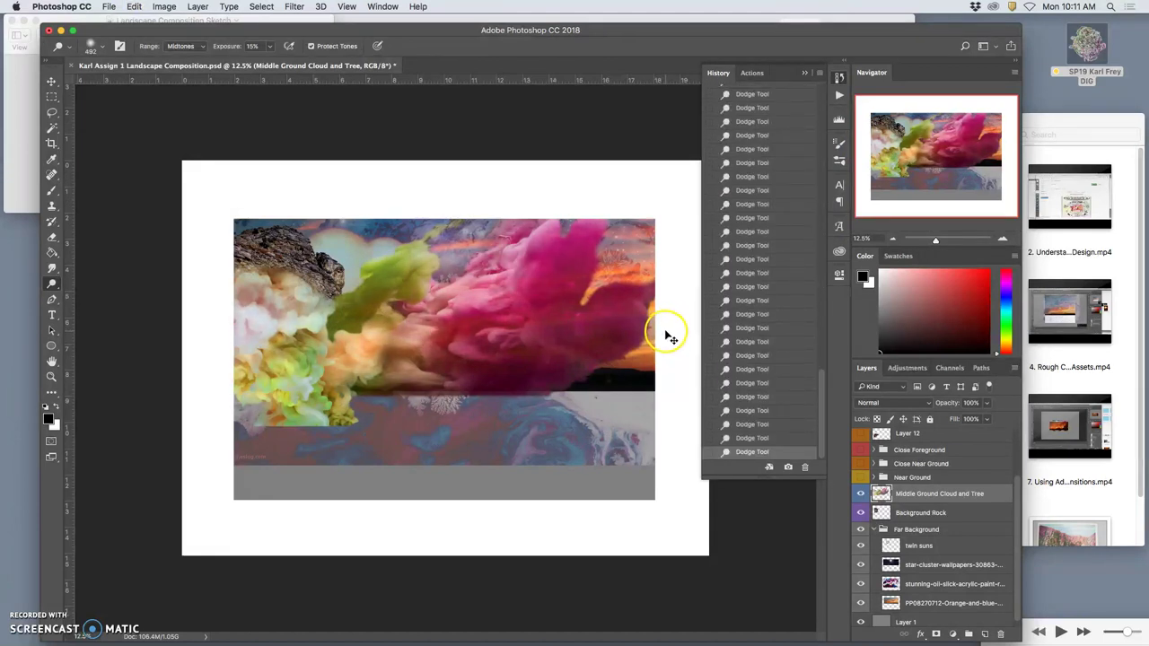
{"action": "key", "text": "super+z"}
{"action": "key", "text": "super+z"}
{"action": "key", "text": "super+z"}
{"action": "key", "text": "super+z"}
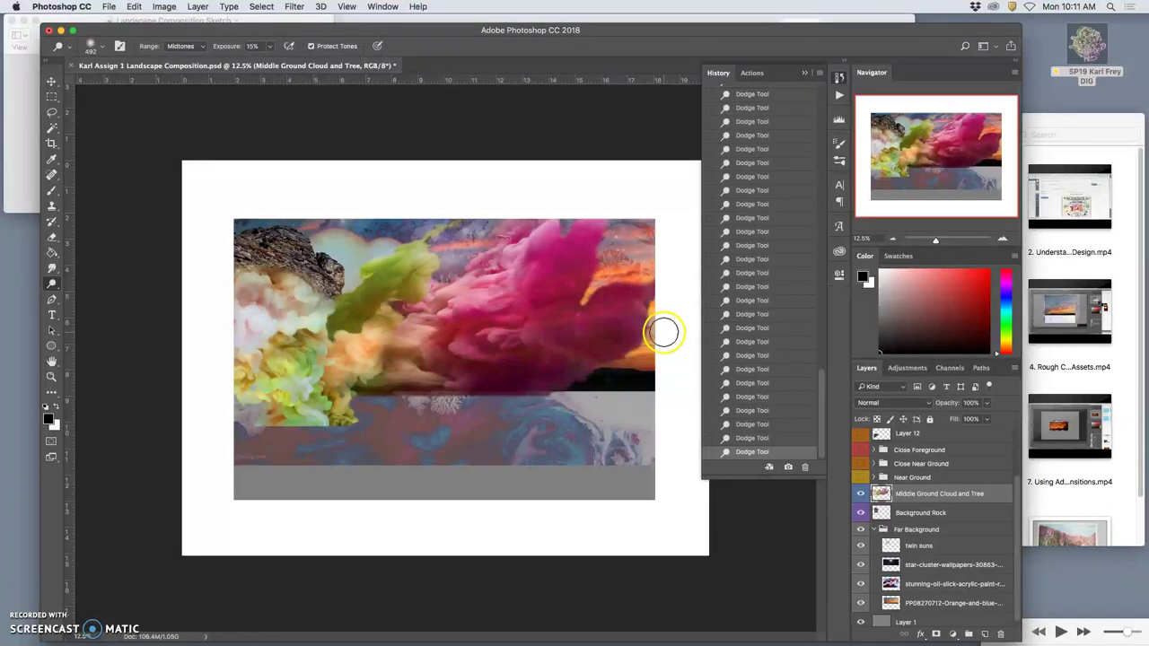
{"action": "key", "text": "super+z"}
{"action": "key", "text": "super+z"}
{"action": "key", "text": "super+z"}
{"action": "key", "text": "super+z"}
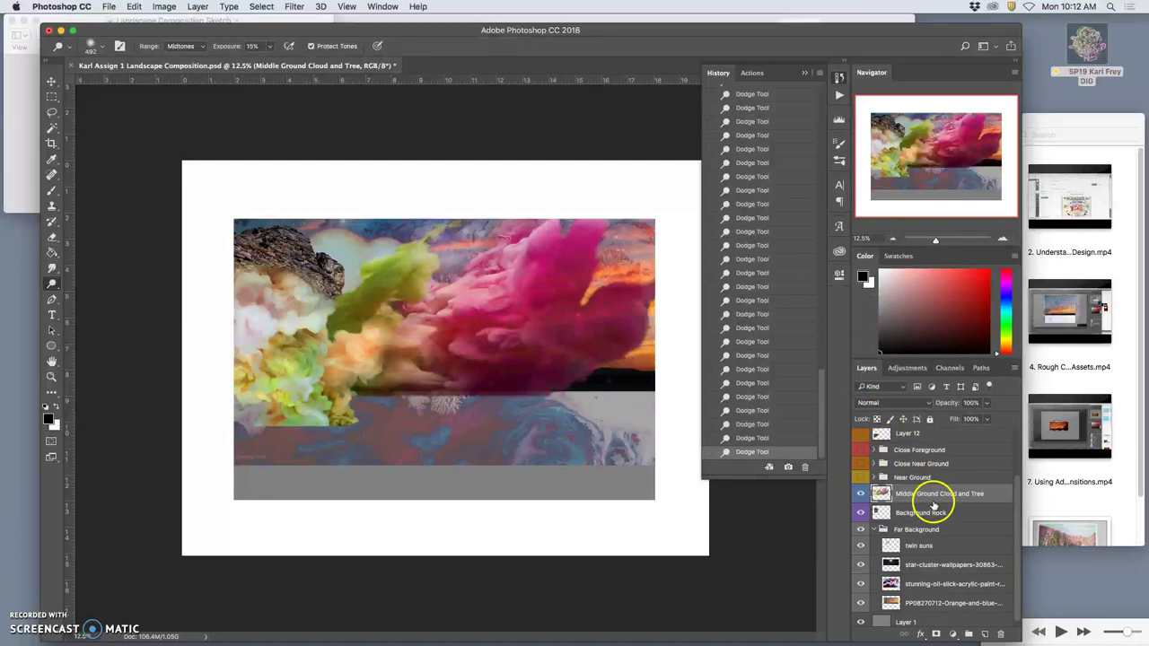
Step: Switch to the Burn Tool with Midtones range and 16% exposure
{"action": "left_click", "coordinate": [52, 285]}
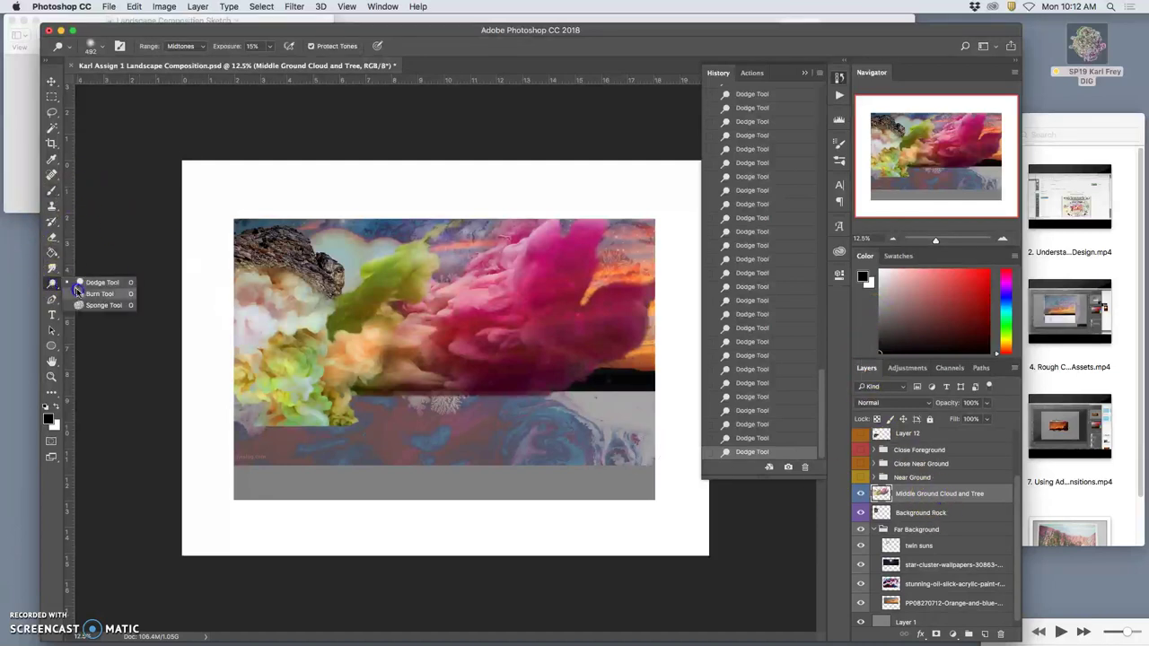
{"action": "left_click", "coordinate": [85, 293]}
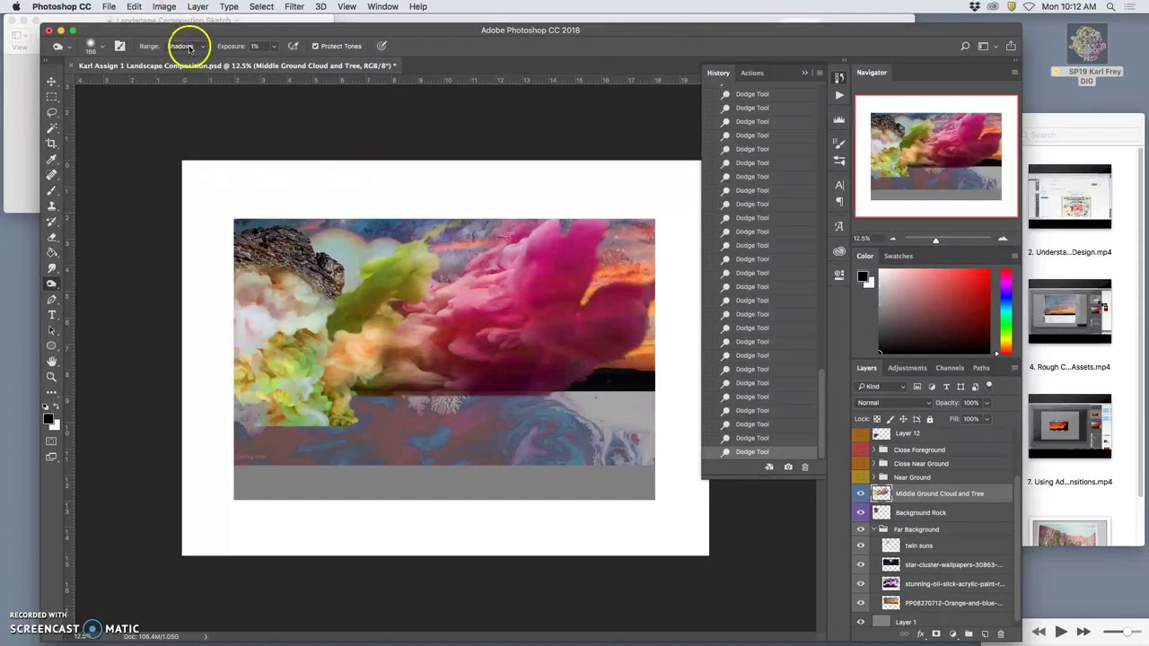
{"action": "left_click", "coordinate": [184, 45]}
{"action": "left_click", "coordinate": [184, 55]}
{"action": "left_click", "coordinate": [276, 45]}
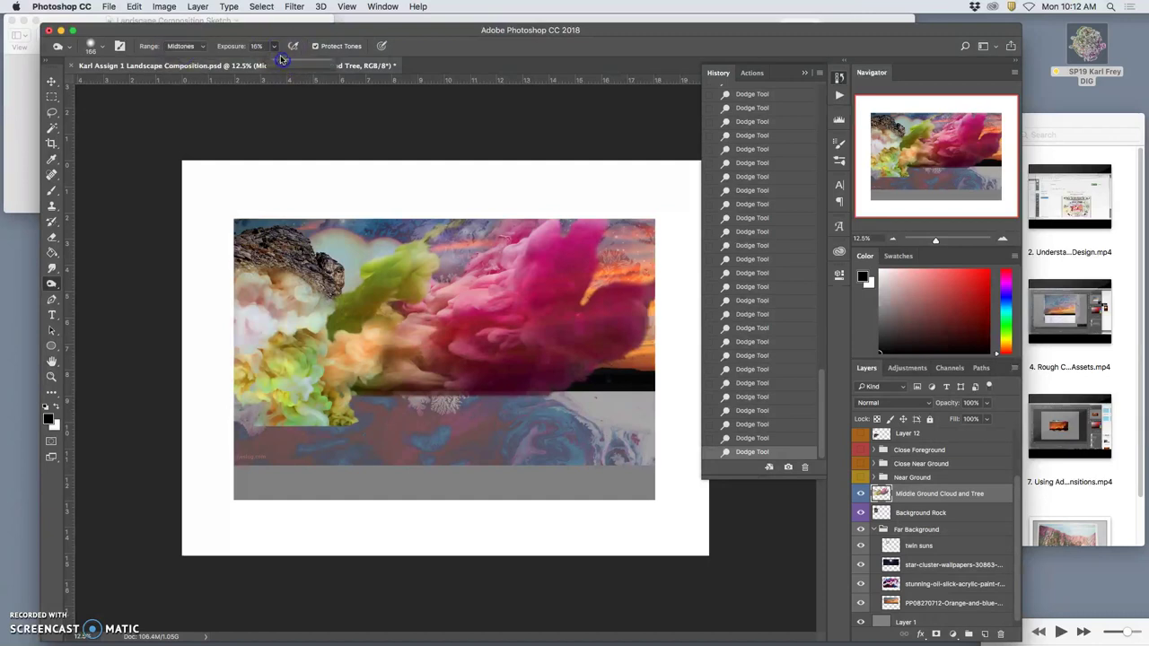
Step: Make the burn brush 492 px with 0% hardness, checking the composition sketch
{"action": "left_click", "coordinate": [102, 46]}
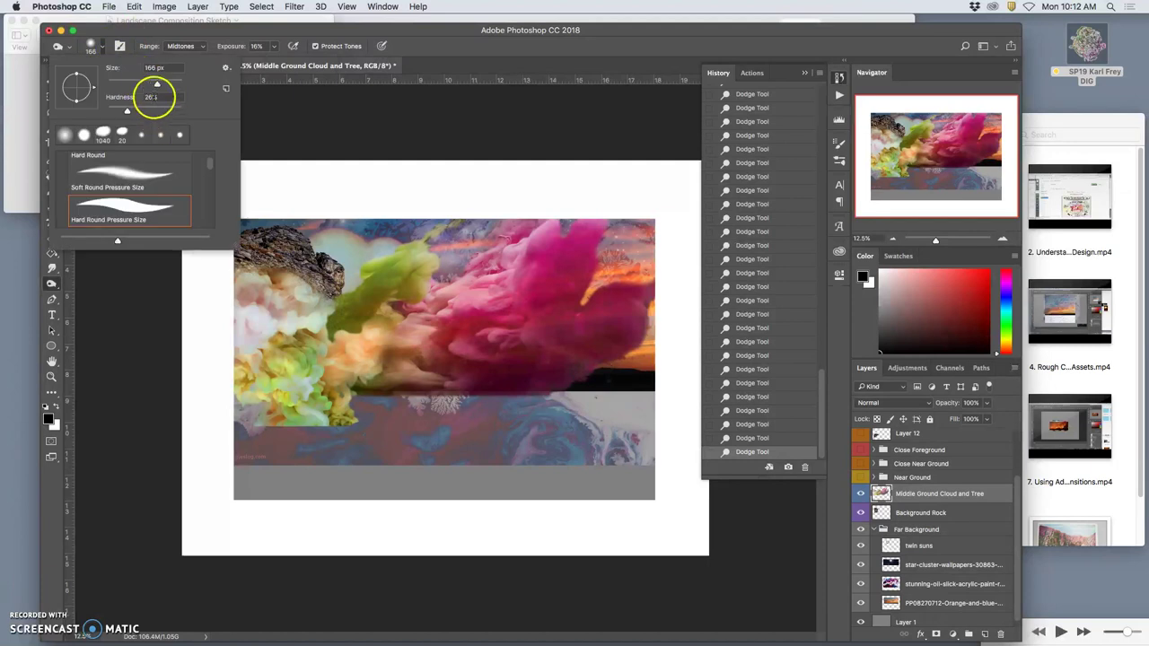
{"action": "left_click_drag", "start_coordinate": [157, 84], "coordinate": [173, 84]}
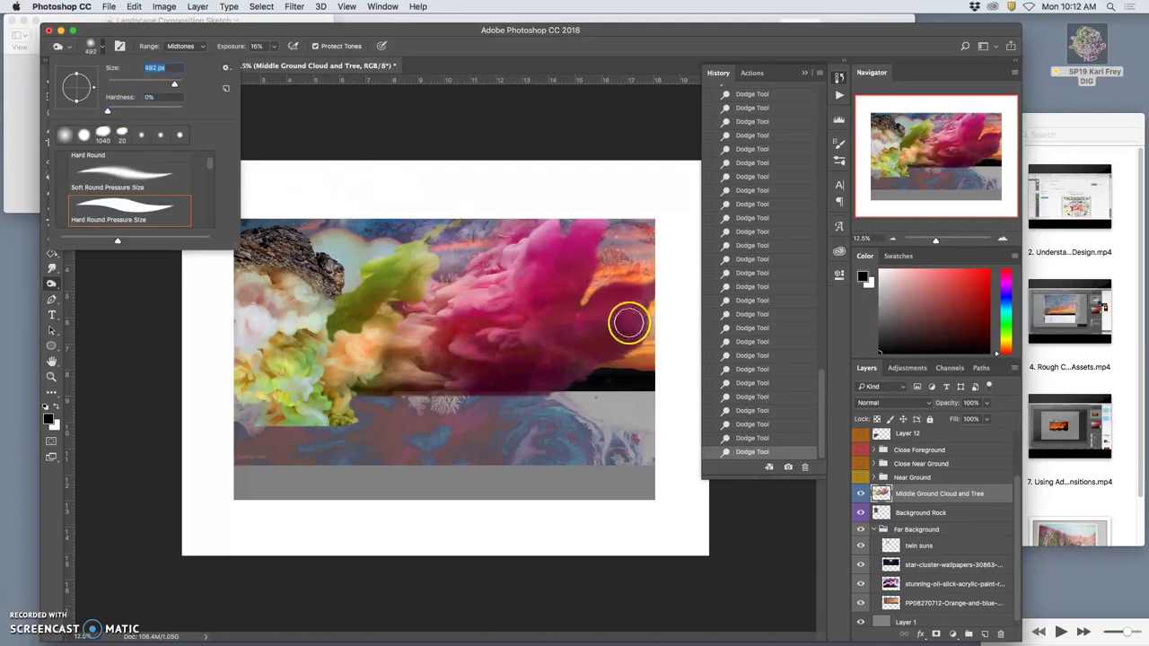
{"action": "left_click", "coordinate": [17, 153]}
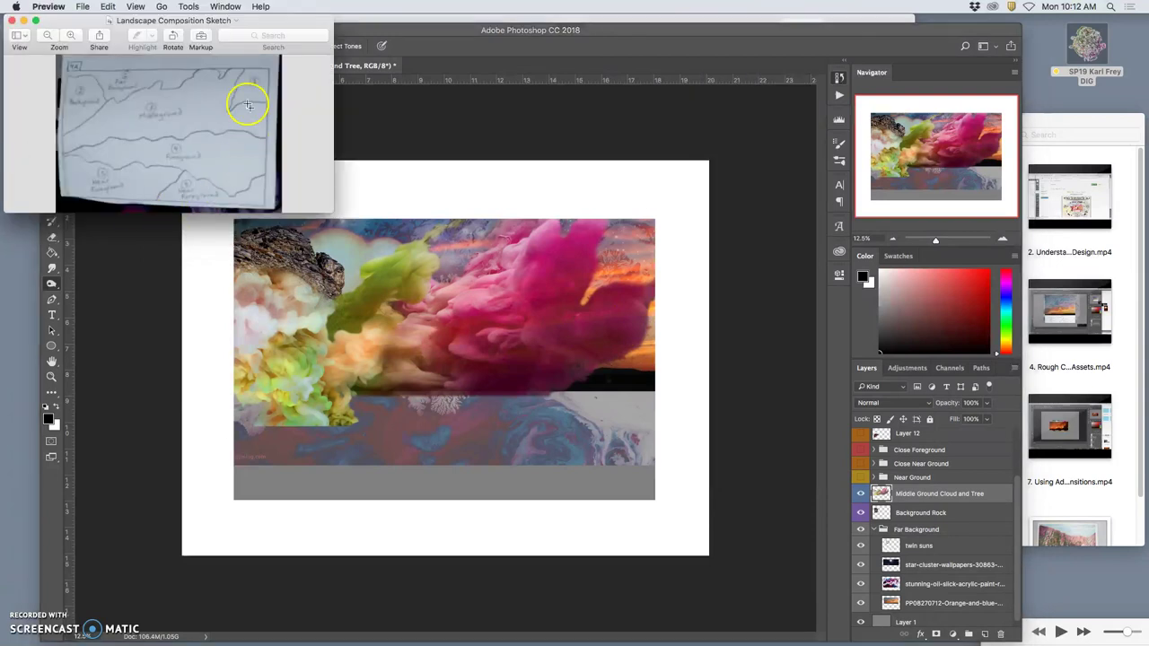
{"action": "left_click", "coordinate": [605, 223]}
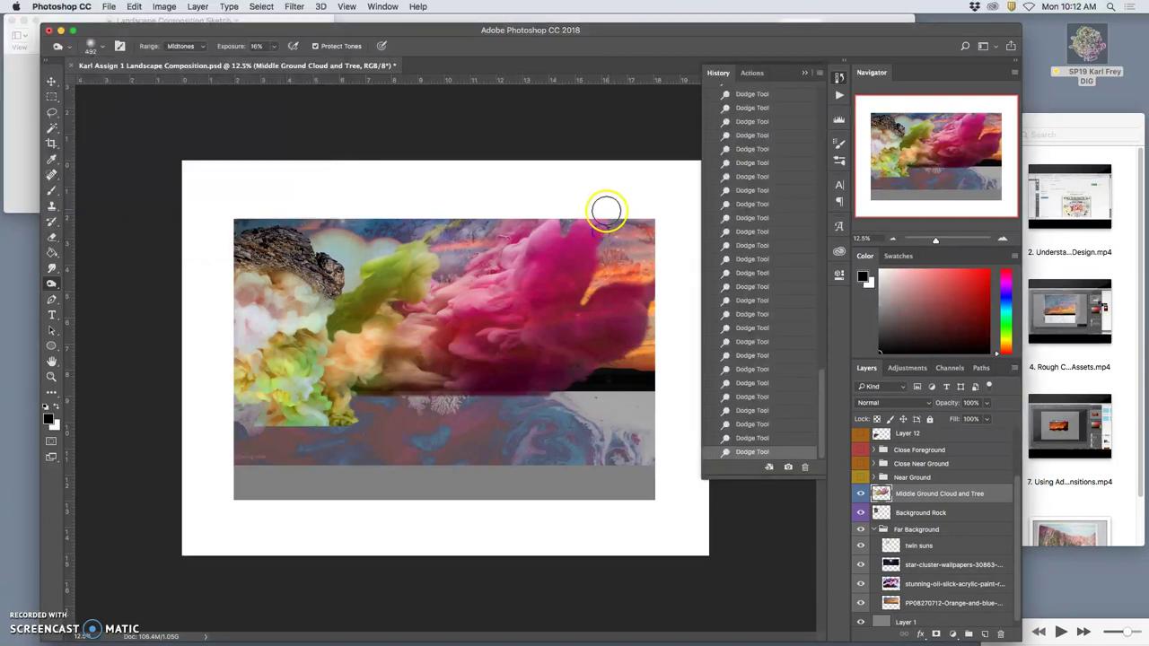
Step: Burn the pink cloud's top, the white cloud below the rock and the green smoke
{"action": "left_click_drag", "start_coordinate": [610, 216], "coordinate": [584, 284]}
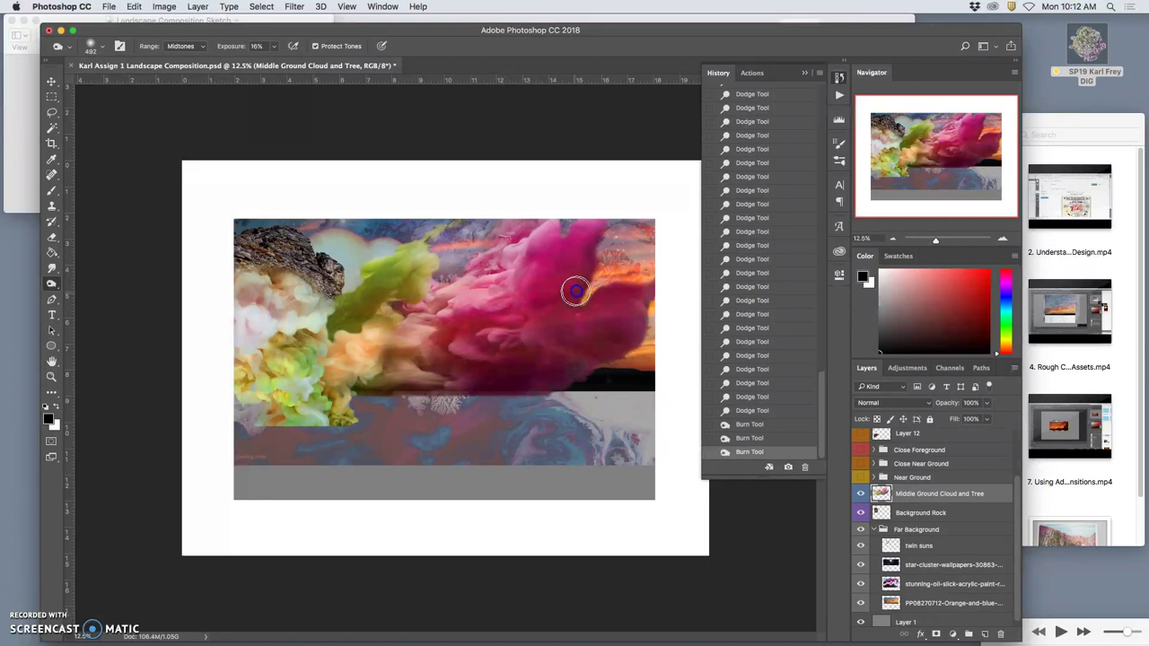
{"action": "mouse_move", "coordinate": [595, 221]}
{"action": "left_mouse_down"}
{"action": "mouse_move", "coordinate": [575, 230]}
{"action": "mouse_move", "coordinate": [560, 217]}
{"action": "mouse_move", "coordinate": [539, 333]}
{"action": "left_mouse_up"}
{"action": "mouse_move", "coordinate": [575, 287]}
{"action": "left_mouse_down"}
{"action": "mouse_move", "coordinate": [596, 303]}
{"action": "mouse_move", "coordinate": [461, 289]}
{"action": "left_mouse_up"}
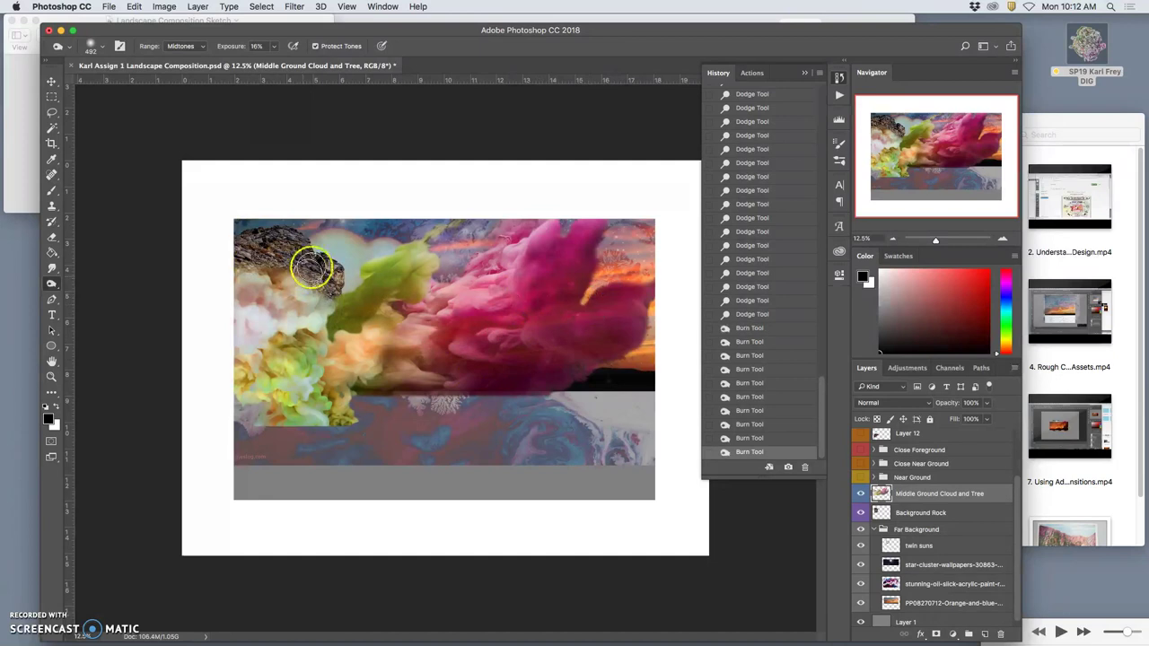
{"action": "mouse_move", "coordinate": [305, 309]}
{"action": "left_mouse_down"}
{"action": "mouse_move", "coordinate": [279, 272]}
{"action": "mouse_move", "coordinate": [341, 302]}
{"action": "left_mouse_up"}
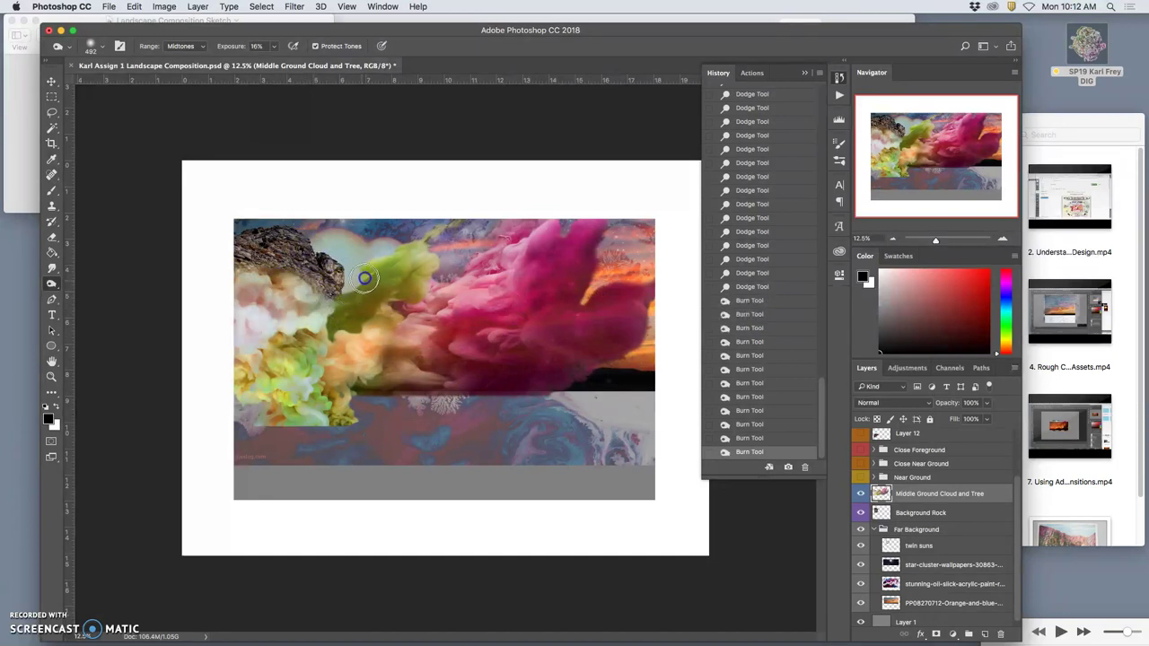
{"action": "mouse_move", "coordinate": [379, 267]}
{"action": "left_mouse_down"}
{"action": "mouse_move", "coordinate": [426, 257]}
{"action": "mouse_move", "coordinate": [411, 298]}
{"action": "mouse_move", "coordinate": [394, 302]}
{"action": "mouse_move", "coordinate": [406, 263]}
{"action": "left_mouse_up"}
{"action": "mouse_move", "coordinate": [398, 303]}
{"action": "left_mouse_down"}
{"action": "mouse_move", "coordinate": [337, 337]}
{"action": "mouse_move", "coordinate": [423, 349]}
{"action": "mouse_move", "coordinate": [412, 359]}
{"action": "mouse_move", "coordinate": [335, 339]}
{"action": "left_mouse_up"}
Step: Darken the orange smoke, horizon and the pink cloud near the horizon
{"action": "mouse_move", "coordinate": [368, 378]}
{"action": "left_mouse_down"}
{"action": "mouse_move", "coordinate": [400, 413]}
{"action": "mouse_move", "coordinate": [383, 391]}
{"action": "mouse_move", "coordinate": [482, 384]}
{"action": "mouse_move", "coordinate": [503, 365]}
{"action": "left_mouse_up"}
{"action": "left_click_drag", "start_coordinate": [508, 364], "coordinate": [534, 367]}
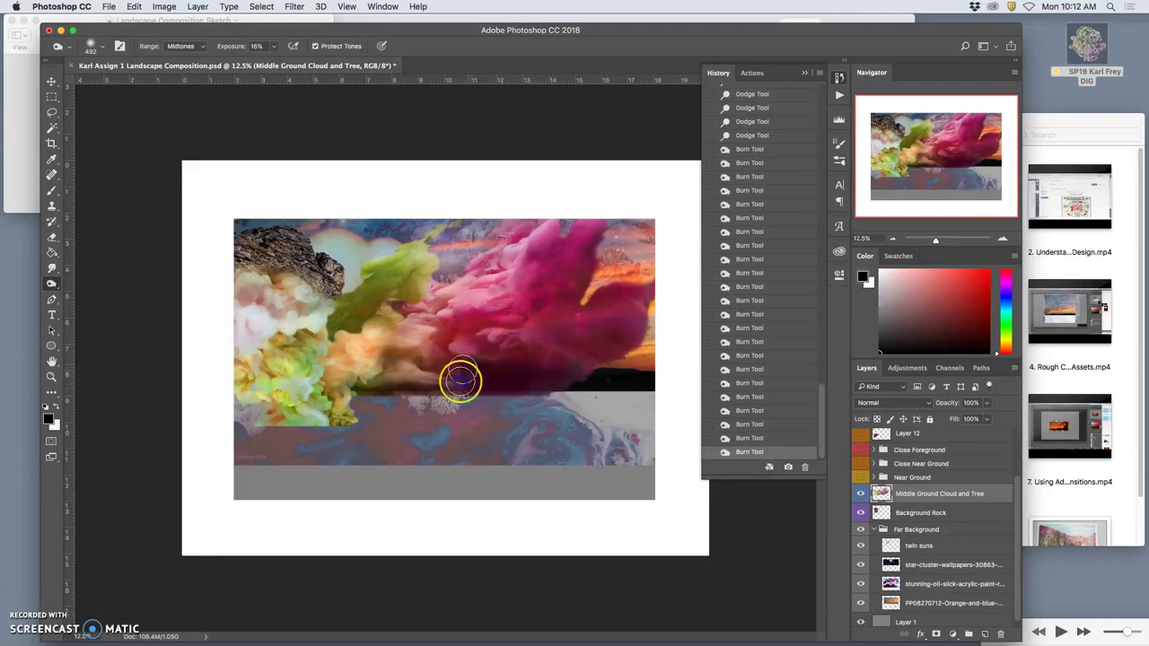
{"action": "left_click_drag", "start_coordinate": [487, 372], "coordinate": [453, 369]}
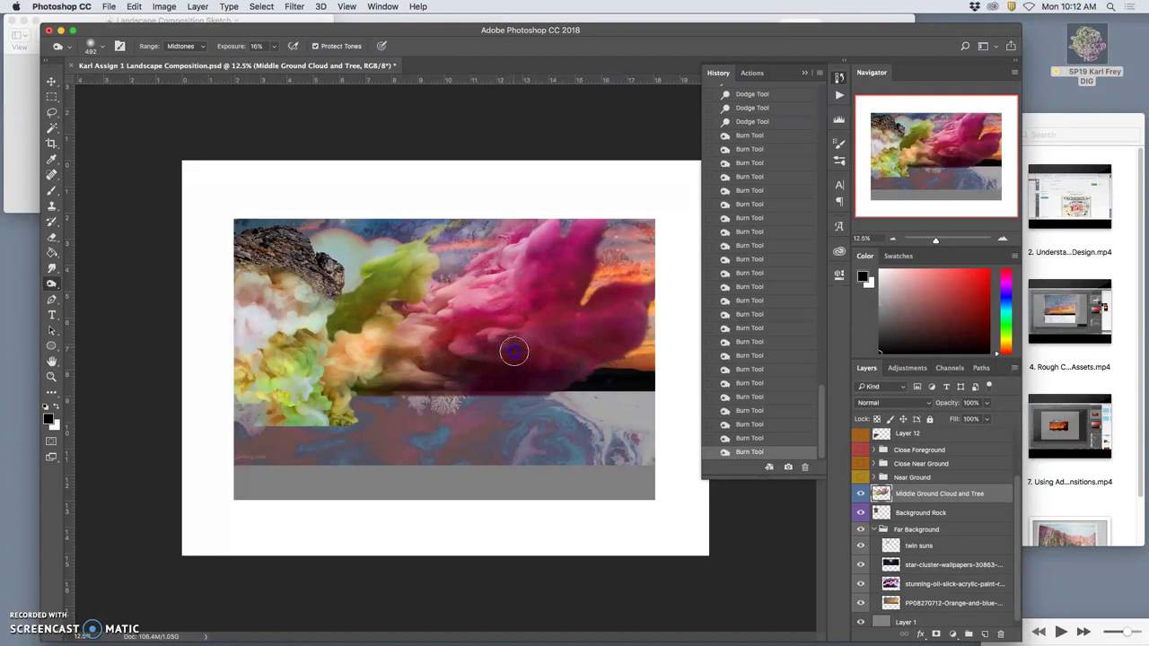
{"action": "mouse_move", "coordinate": [517, 361]}
{"action": "left_mouse_down"}
{"action": "mouse_move", "coordinate": [543, 376]}
{"action": "mouse_move", "coordinate": [572, 347]}
{"action": "left_mouse_up"}
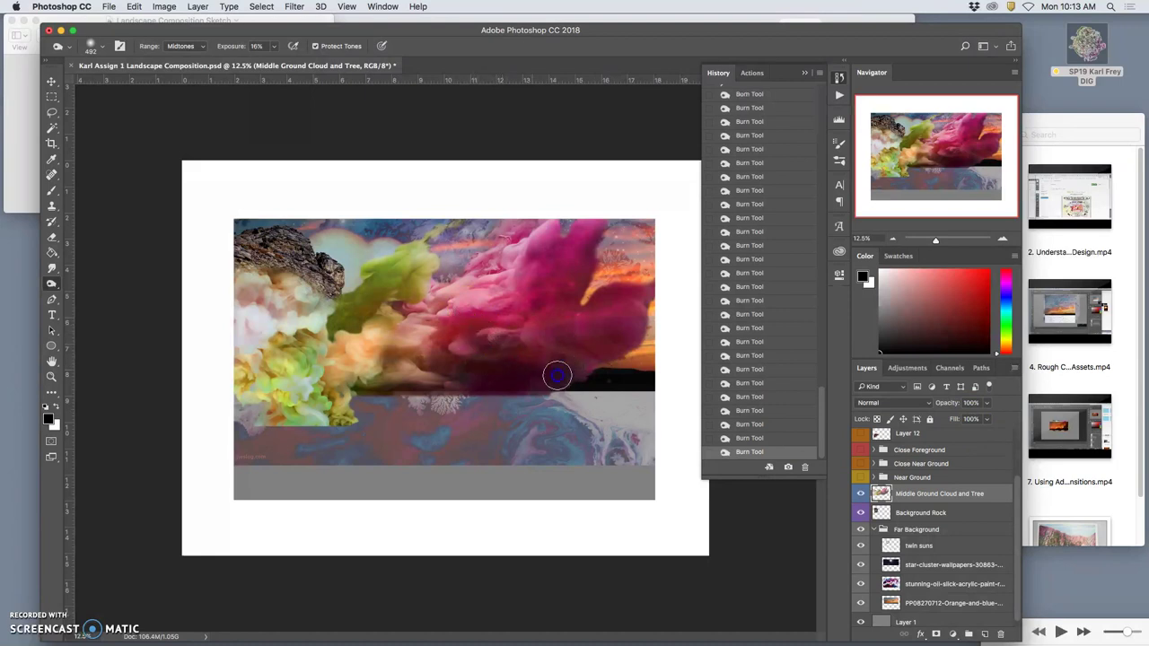
{"action": "mouse_move", "coordinate": [556, 375]}
{"action": "left_mouse_down"}
{"action": "mouse_move", "coordinate": [618, 356]}
{"action": "mouse_move", "coordinate": [518, 385]}
{"action": "mouse_move", "coordinate": [574, 389]}
{"action": "mouse_move", "coordinate": [617, 367]}
{"action": "mouse_move", "coordinate": [594, 387]}
{"action": "mouse_move", "coordinate": [569, 371]}
{"action": "left_mouse_up"}
{"action": "key", "text": "super+j"}
{"action": "key", "text": "super+j"}
{"action": "key", "text": "super+j"}
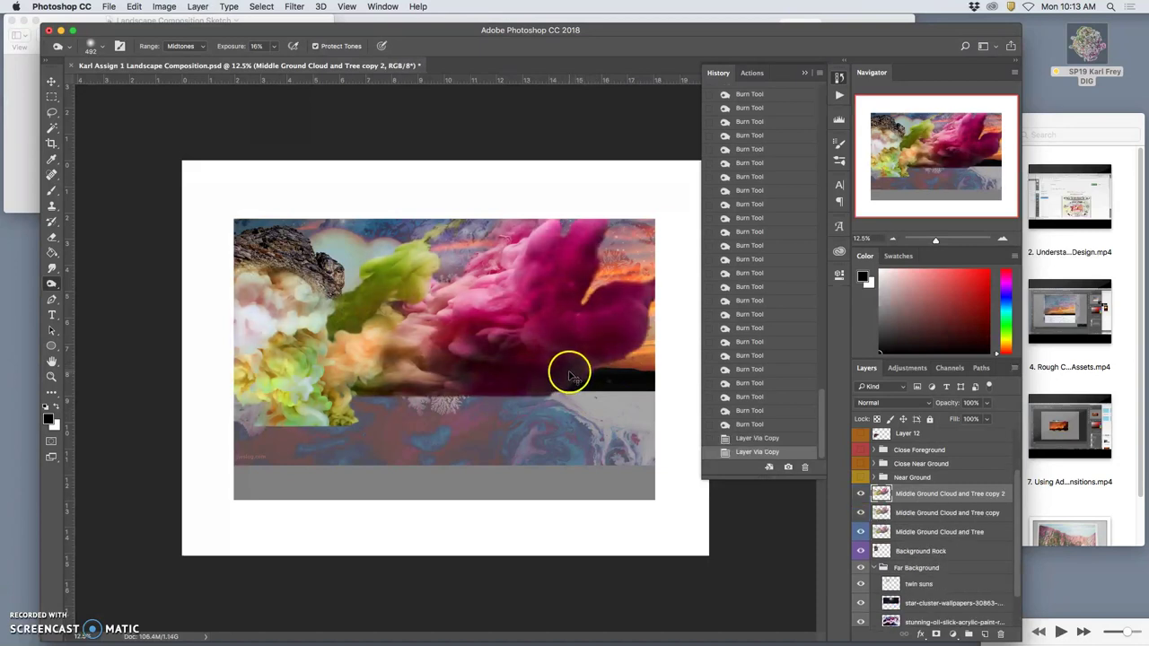
{"action": "mouse_move", "coordinate": [570, 386]}
{"action": "left_mouse_down"}
{"action": "mouse_move", "coordinate": [470, 357]}
{"action": "mouse_move", "coordinate": [525, 340]}
{"action": "mouse_move", "coordinate": [497, 359]}
{"action": "mouse_move", "coordinate": [449, 352]}
{"action": "mouse_move", "coordinate": [431, 364]}
{"action": "mouse_move", "coordinate": [500, 341]}
{"action": "left_mouse_up"}
{"action": "key", "text": "super+z"}
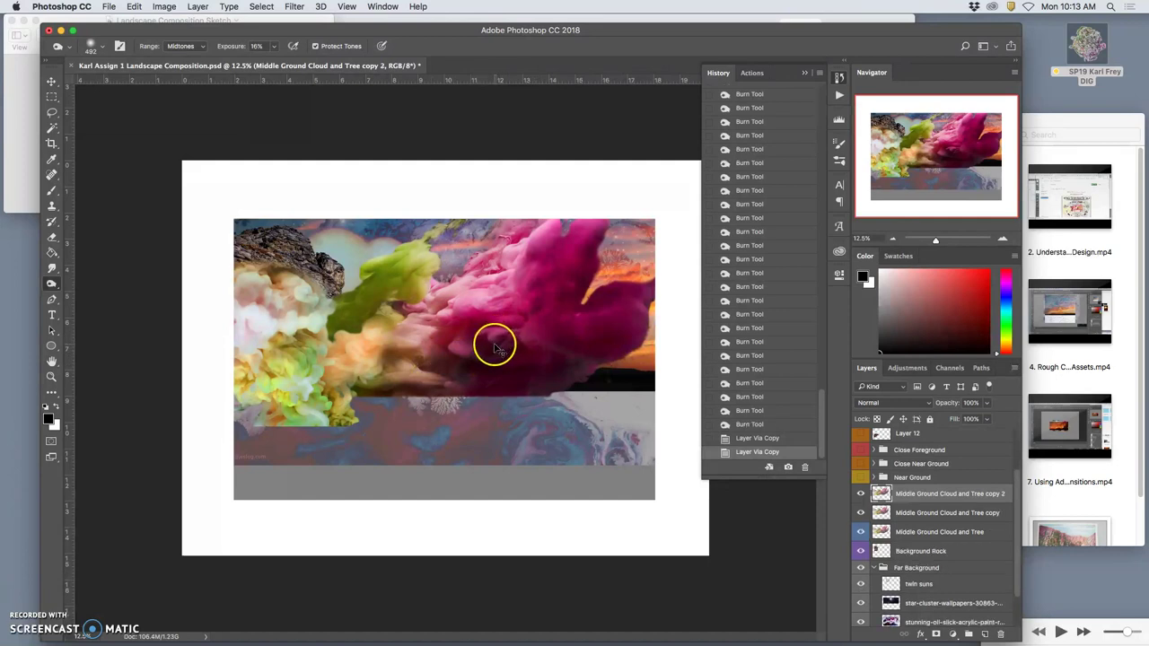
{"action": "key", "text": "alt+super+z"}
{"action": "key", "text": "alt+super+z"}
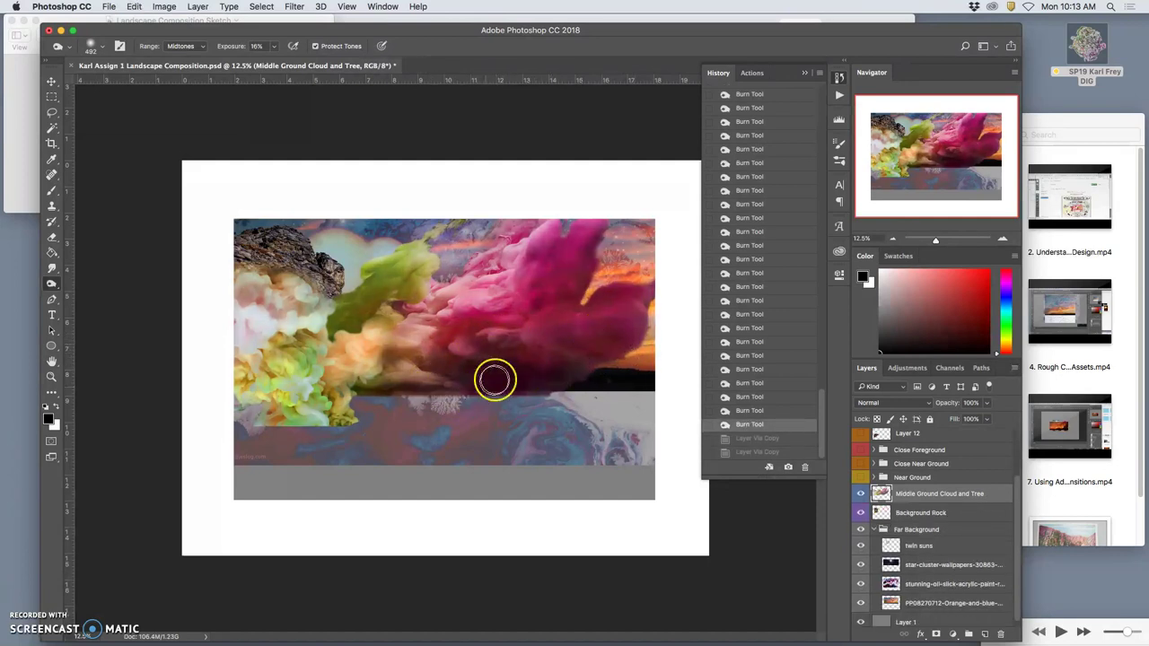
{"action": "mouse_move", "coordinate": [485, 382]}
{"action": "left_mouse_down"}
{"action": "mouse_move", "coordinate": [405, 427]}
{"action": "mouse_move", "coordinate": [450, 400]}
{"action": "mouse_move", "coordinate": [440, 419]}
{"action": "mouse_move", "coordinate": [461, 416]}
{"action": "mouse_move", "coordinate": [470, 338]}
{"action": "mouse_move", "coordinate": [487, 397]}
{"action": "mouse_move", "coordinate": [537, 466]}
{"action": "mouse_move", "coordinate": [527, 446]}
{"action": "mouse_move", "coordinate": [490, 435]}
{"action": "mouse_move", "coordinate": [479, 443]}
{"action": "mouse_move", "coordinate": [551, 404]}
{"action": "left_mouse_up"}
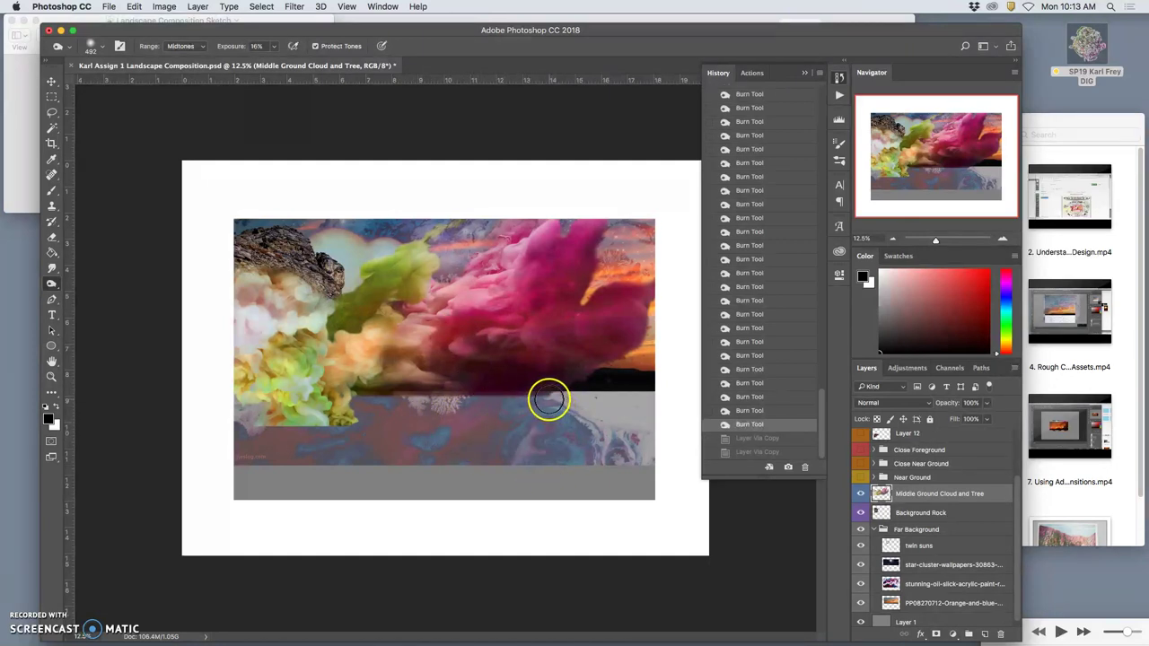
{"action": "scroll", "coordinate": [773, 219], "scroll_direction": "up", "scroll_amount": 10}
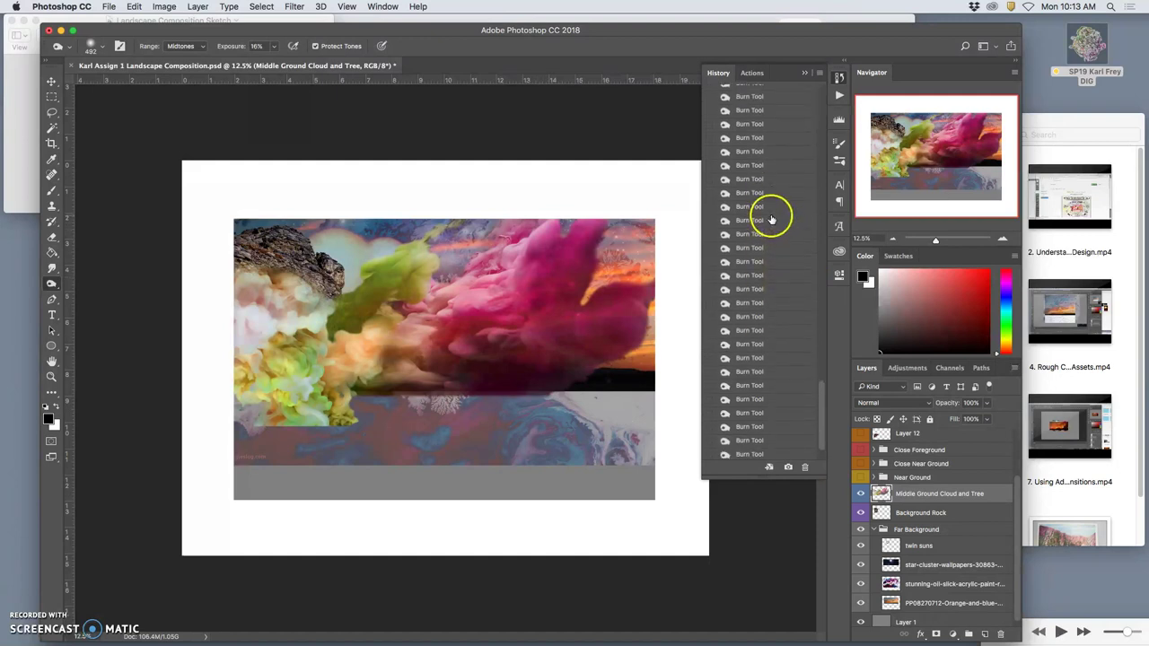
{"action": "scroll", "coordinate": [762, 310], "scroll_direction": "up", "scroll_amount": 5}
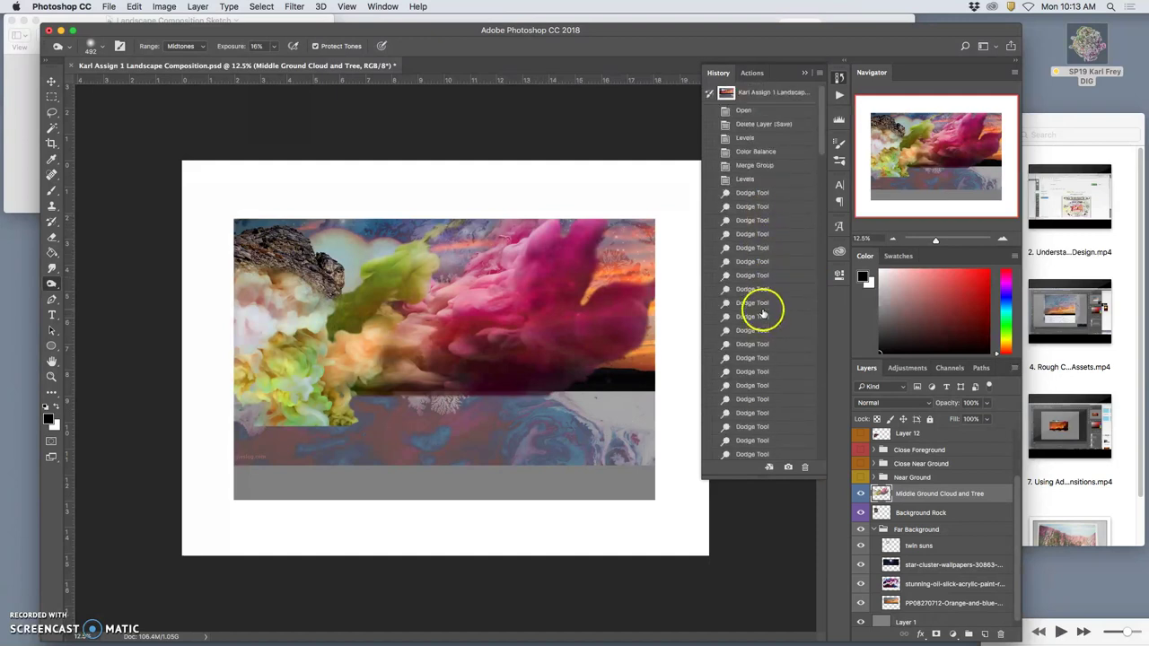
{"action": "left_click", "coordinate": [758, 179]}
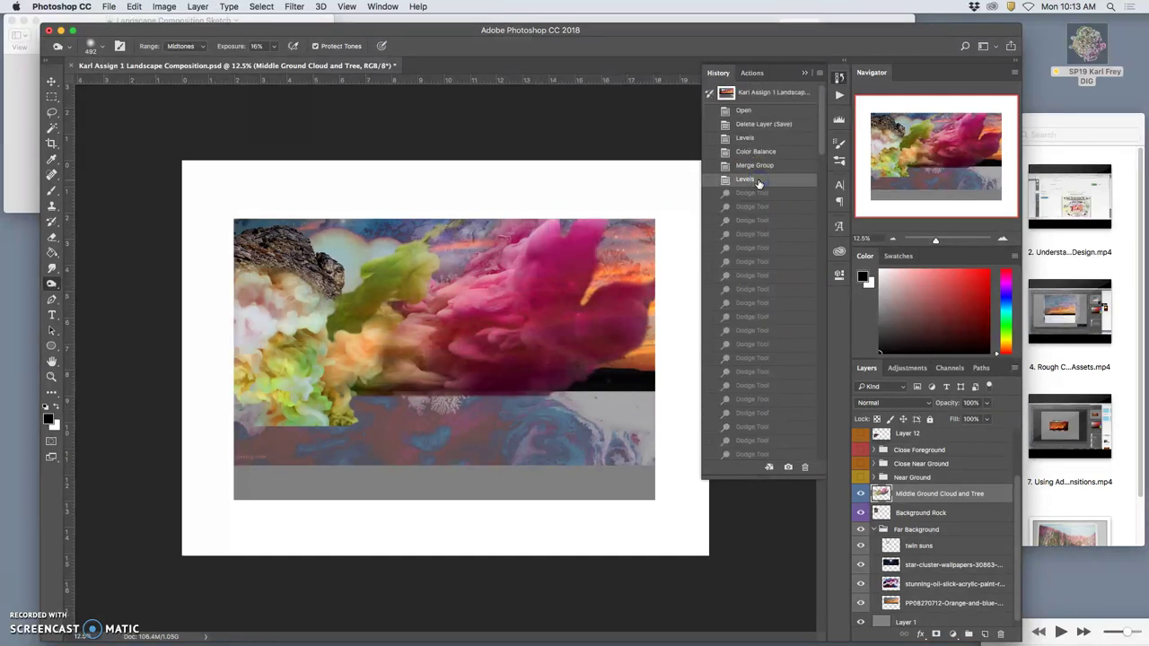
{"action": "key", "text": "ctrl+z"}
{"action": "key", "text": "ctrl+j"}
{"action": "key", "text": "ctrl+j"}
{"action": "key", "text": "ctrl+z"}
{"action": "key", "text": "ctrl+z"}
{"action": "key", "text": "ctrl+z"}
{"action": "key", "text": "ctrl+z"}
{"action": "key", "text": "ctrl+z"}
{"action": "key", "text": "ctrl+z"}
{"action": "key", "text": "ctrl+z"}
{"action": "key", "text": "ctrl+z"}
{"action": "key", "text": "ctrl+z"}
{"action": "scroll", "coordinate": [765, 350], "scroll_direction": "down", "scroll_amount": 5}
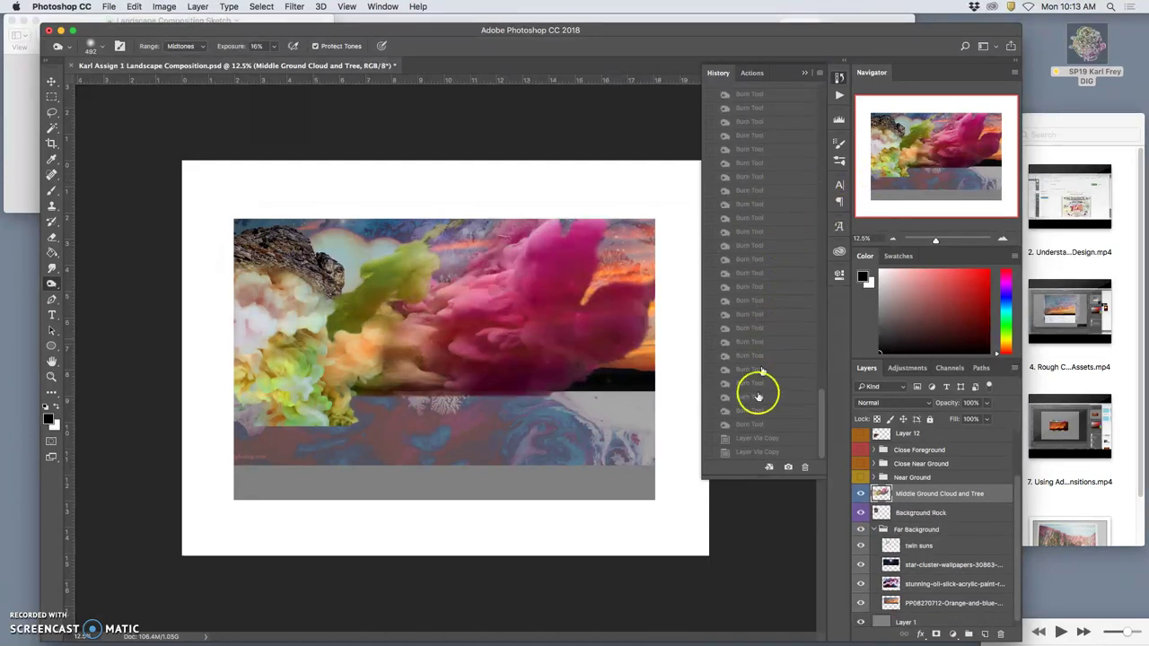
{"action": "left_click", "coordinate": [748, 451]}
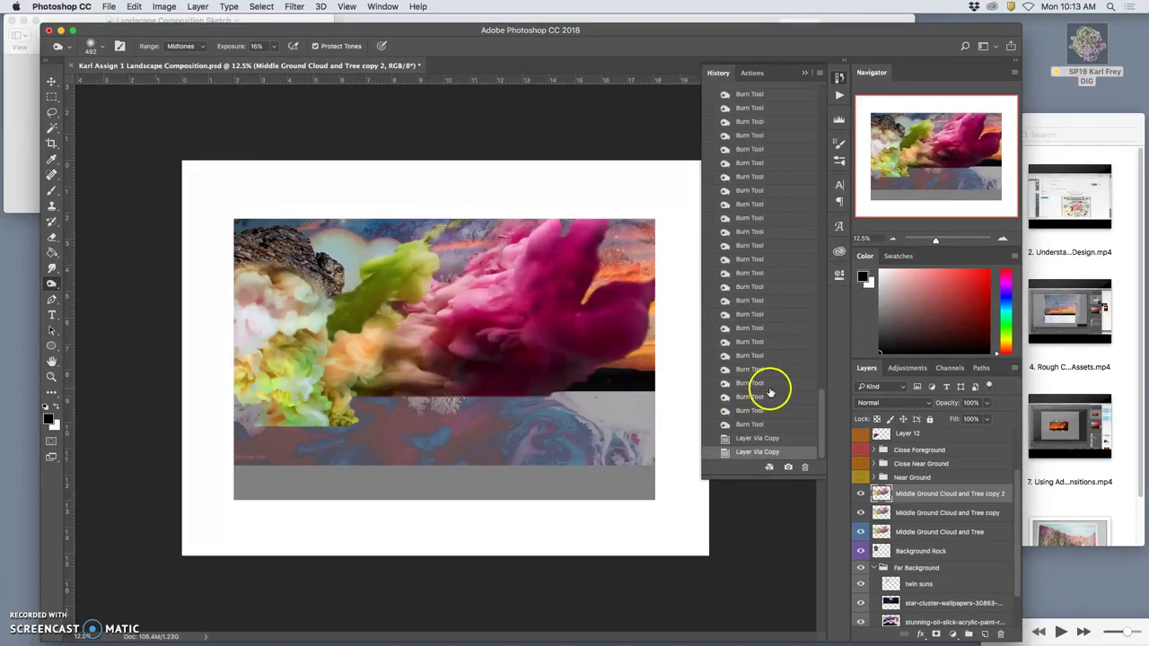
{"action": "left_click", "coordinate": [917, 502]}
{"action": "key", "text": "Delete"}
{"action": "key", "text": "Delete"}
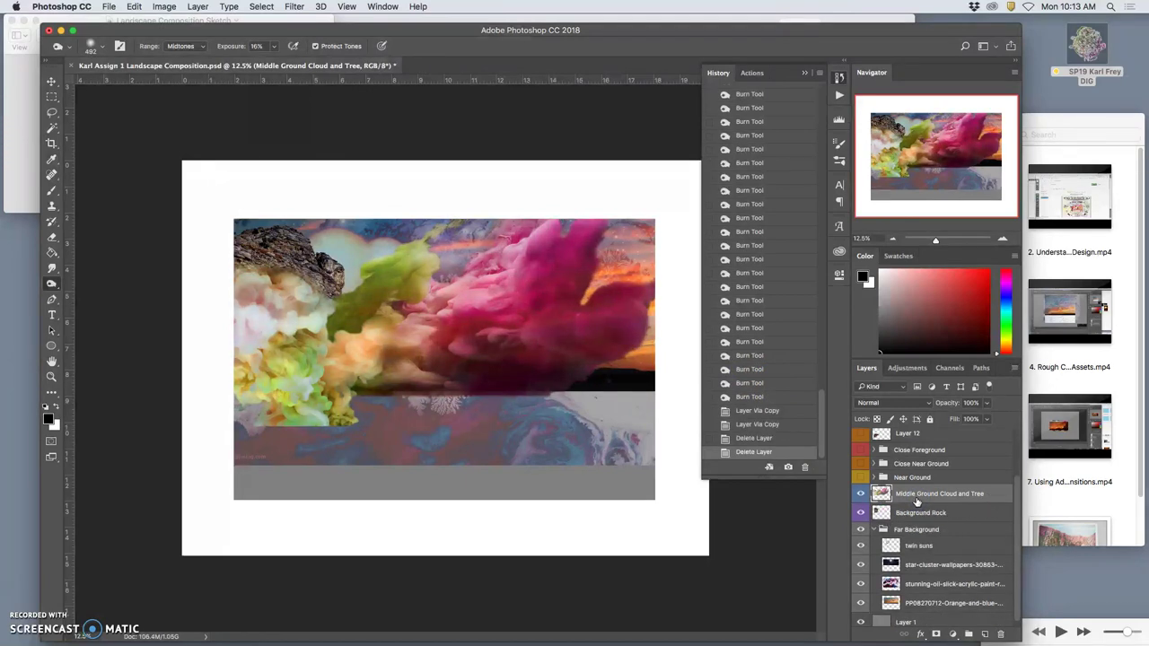
{"action": "key", "text": "ctrl+j"}
{"action": "left_click", "coordinate": [987, 404]}
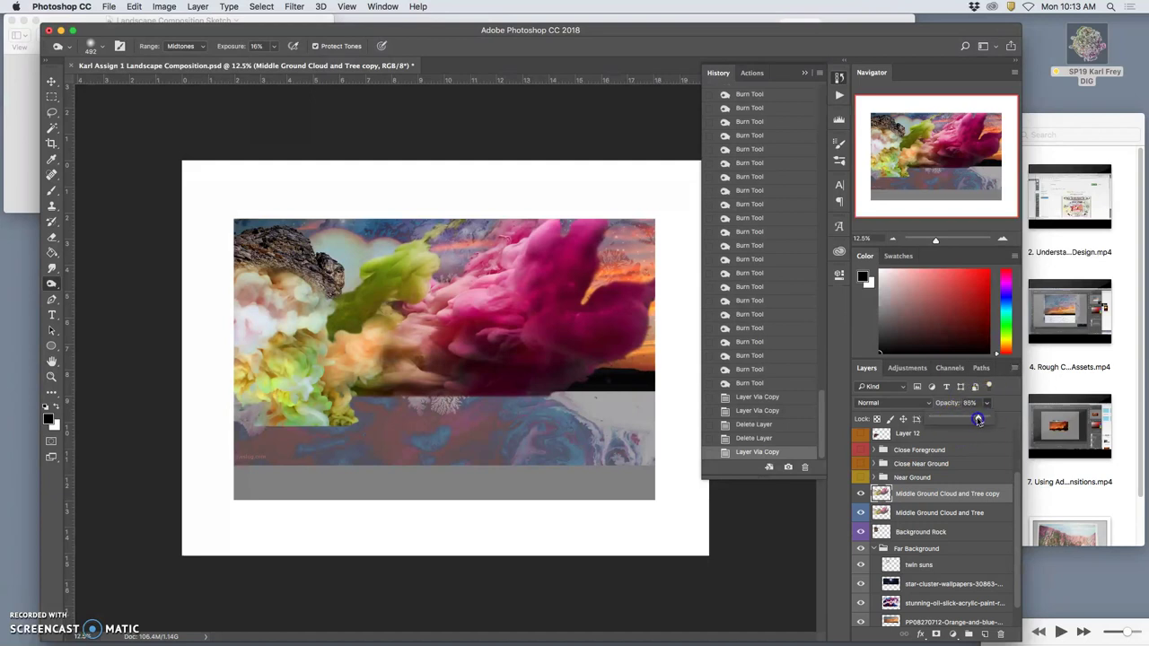
{"action": "left_click_drag", "start_coordinate": [975, 419], "coordinate": [970, 421]}
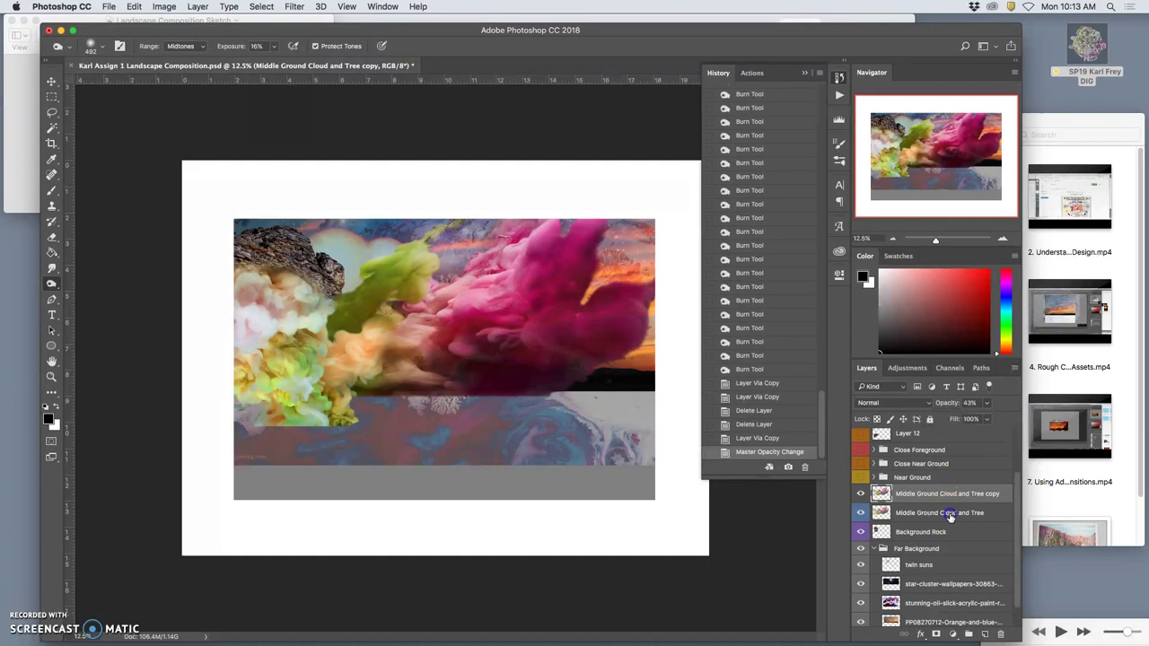
{"action": "left_click", "coordinate": [951, 516], "text": "shift"}
{"action": "key", "text": "super+e"}
{"action": "right_click", "coordinate": [876, 499]}
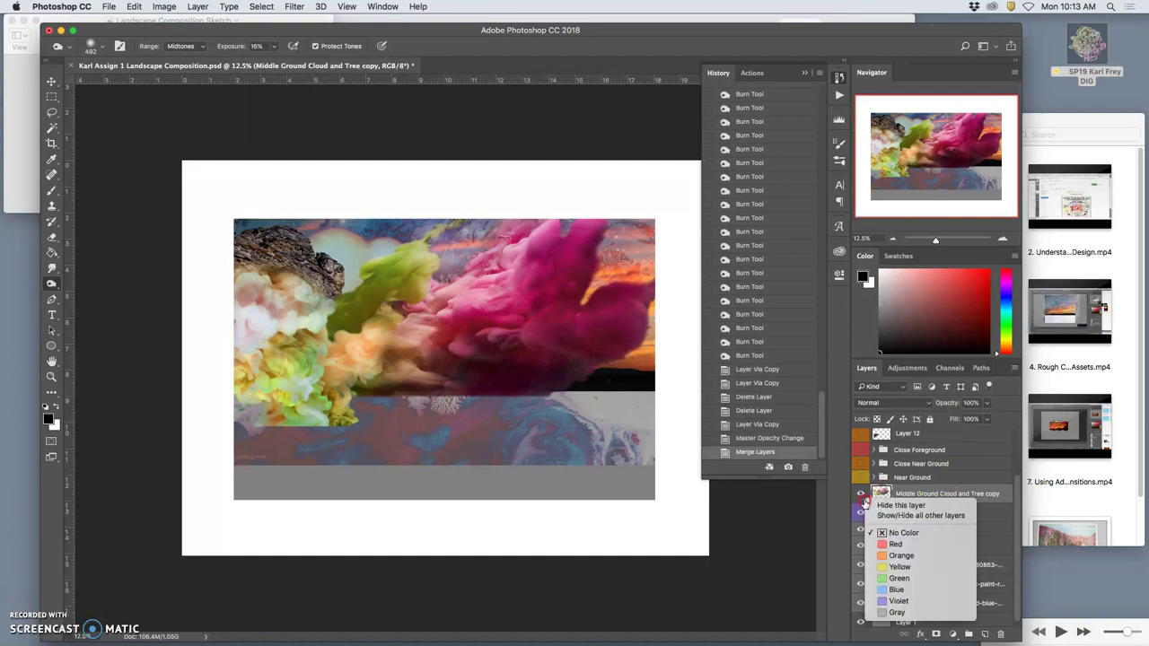
{"action": "left_click", "coordinate": [860, 556]}
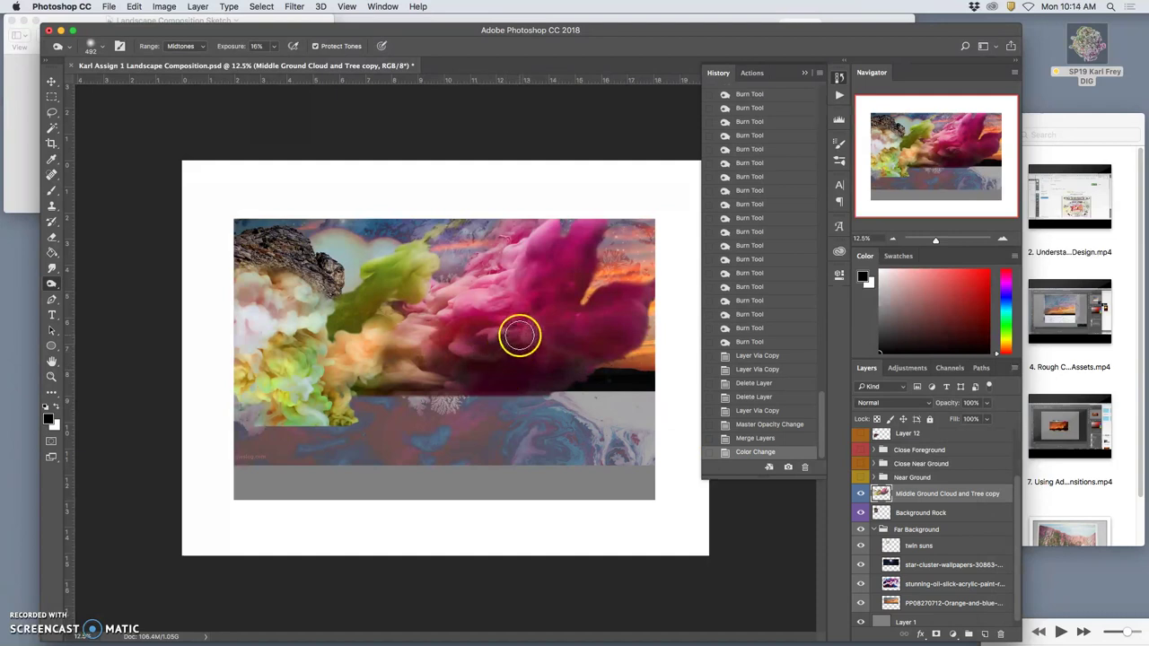
{"action": "left_click_drag", "start_coordinate": [986, 415], "coordinate": [957, 419]}
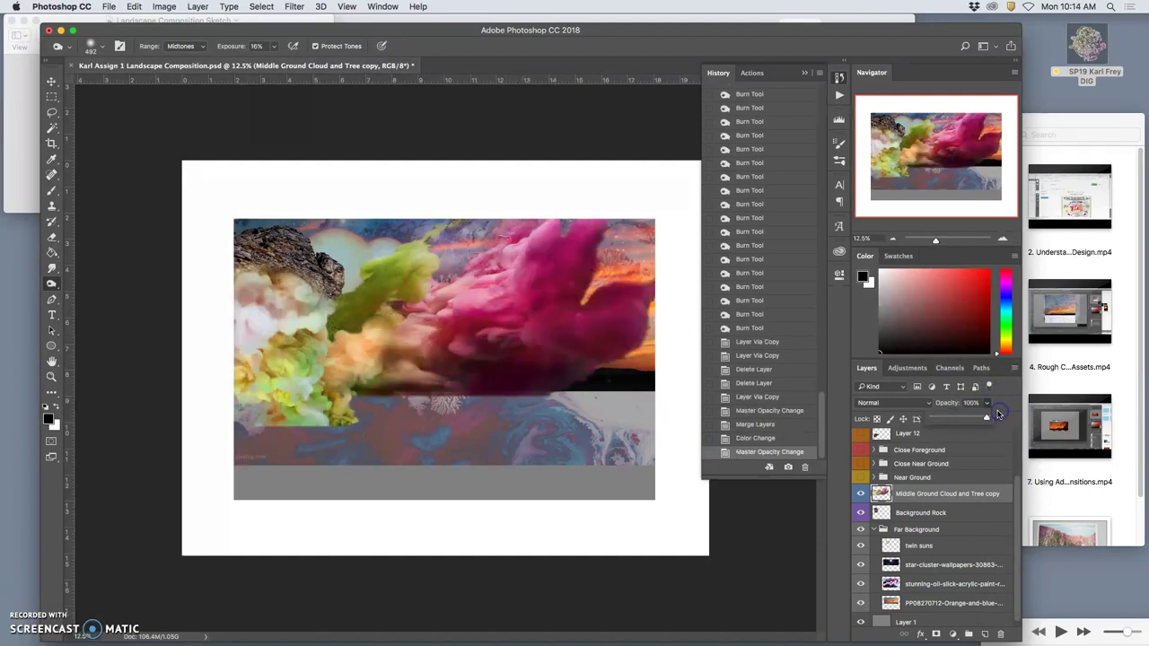
{"action": "mouse_move", "coordinate": [987, 416]}
{"action": "left_mouse_down"}
{"action": "mouse_move", "coordinate": [960, 418]}
{"action": "mouse_move", "coordinate": [985, 416]}
{"action": "left_mouse_up"}
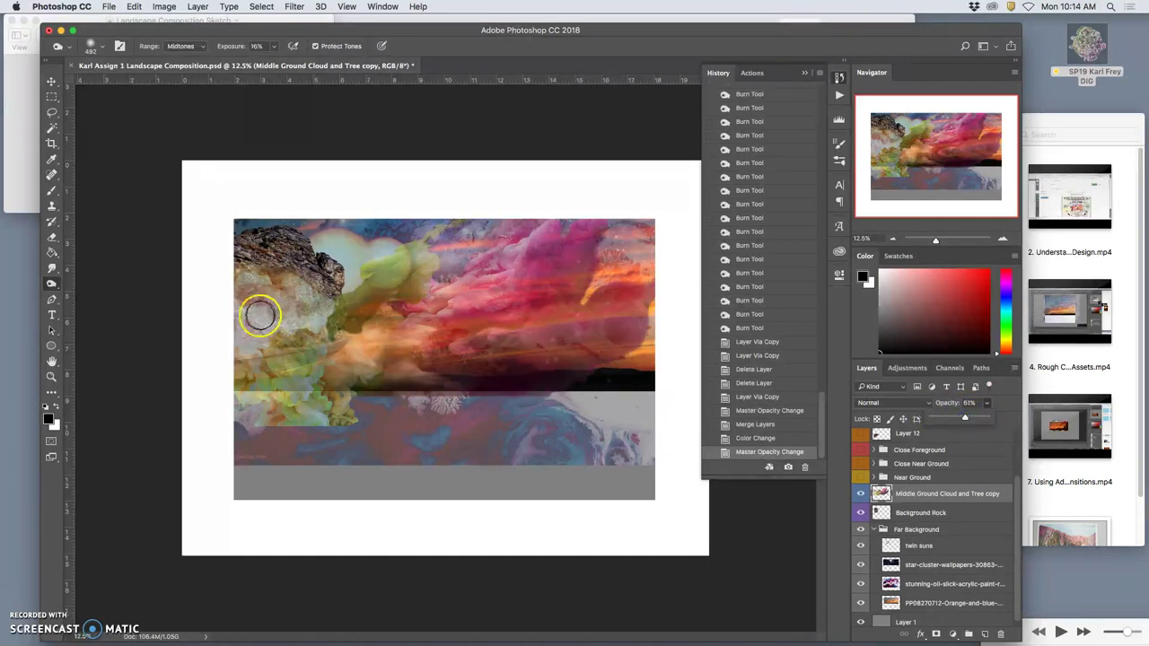
{"action": "left_click_drag", "start_coordinate": [977, 428], "coordinate": [1000, 420]}
Step: Turn on the Near Ground group, toggling it off and on to compare
{"action": "left_click", "coordinate": [861, 478]}
{"action": "left_click", "coordinate": [914, 493]}
{"action": "left_click", "coordinate": [861, 478]}
{"action": "left_click", "coordinate": [861, 478]}
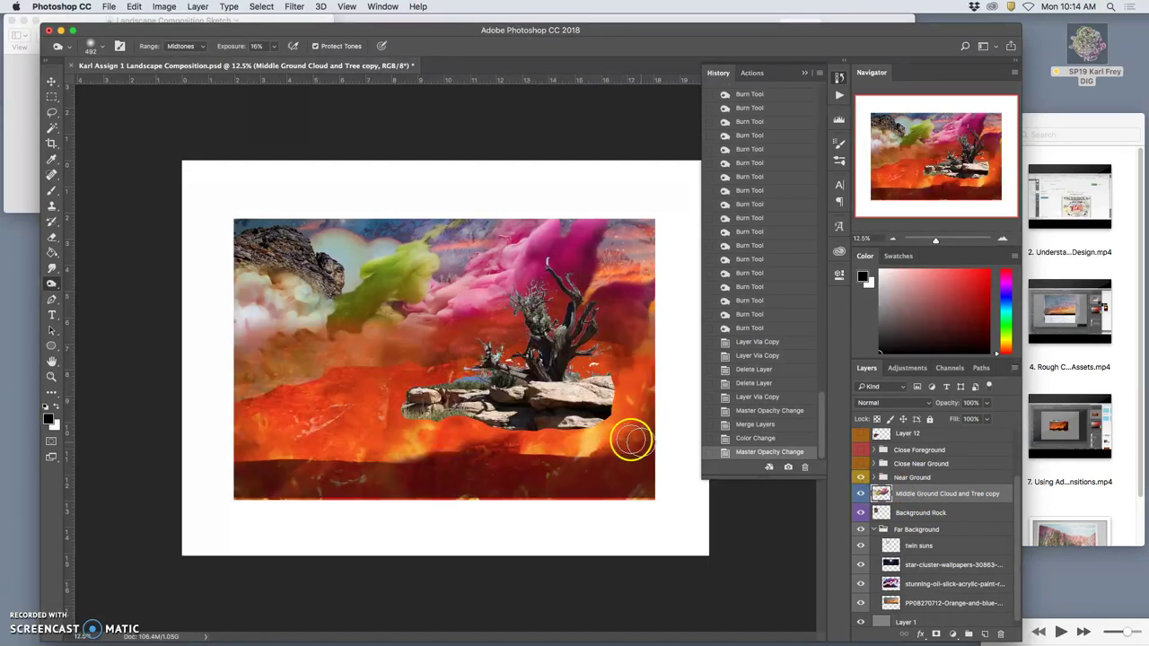
Step: Expand Near Ground, hide the rock-and-tree and volcano layers, and select crystal Layer 5
{"action": "left_click", "coordinate": [874, 477]}
{"action": "left_click", "coordinate": [916, 533]}
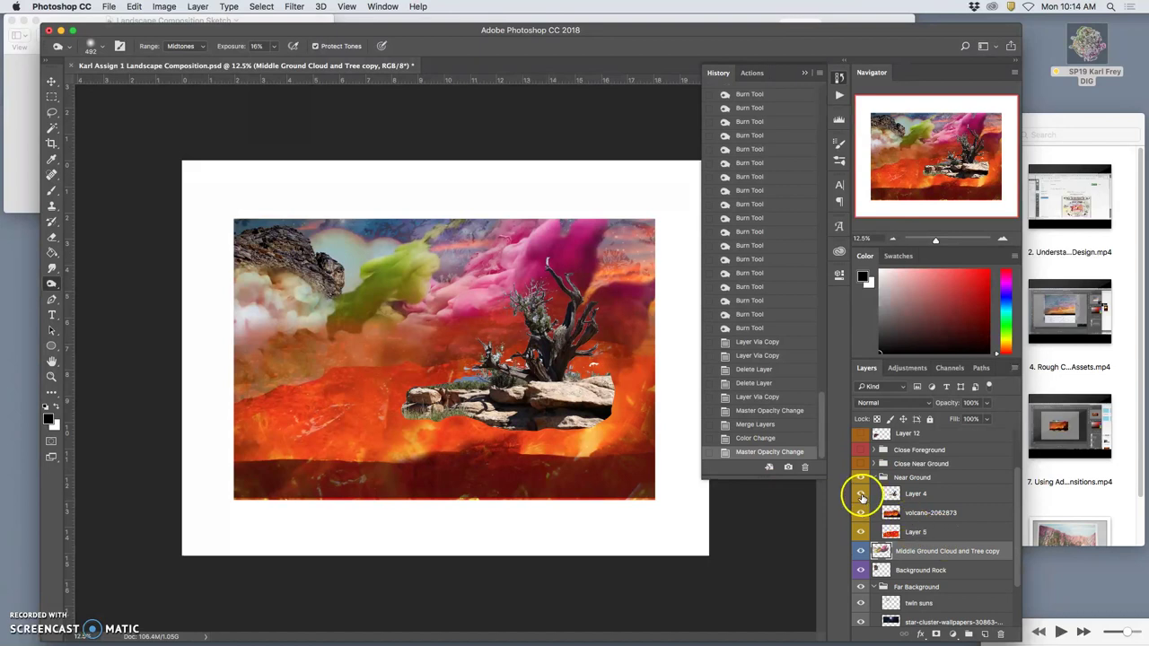
{"action": "left_click", "coordinate": [861, 496]}
{"action": "left_click", "coordinate": [861, 513]}
{"action": "left_click", "coordinate": [860, 533]}
{"action": "left_click", "coordinate": [860, 533]}
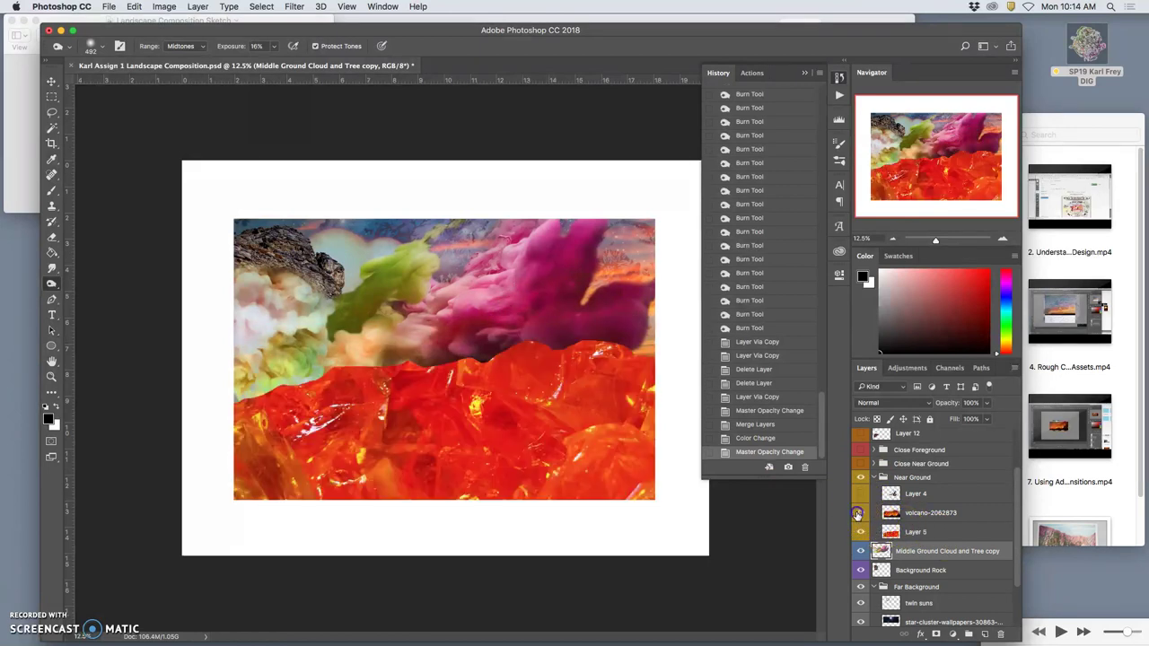
{"action": "left_click", "coordinate": [861, 513]}
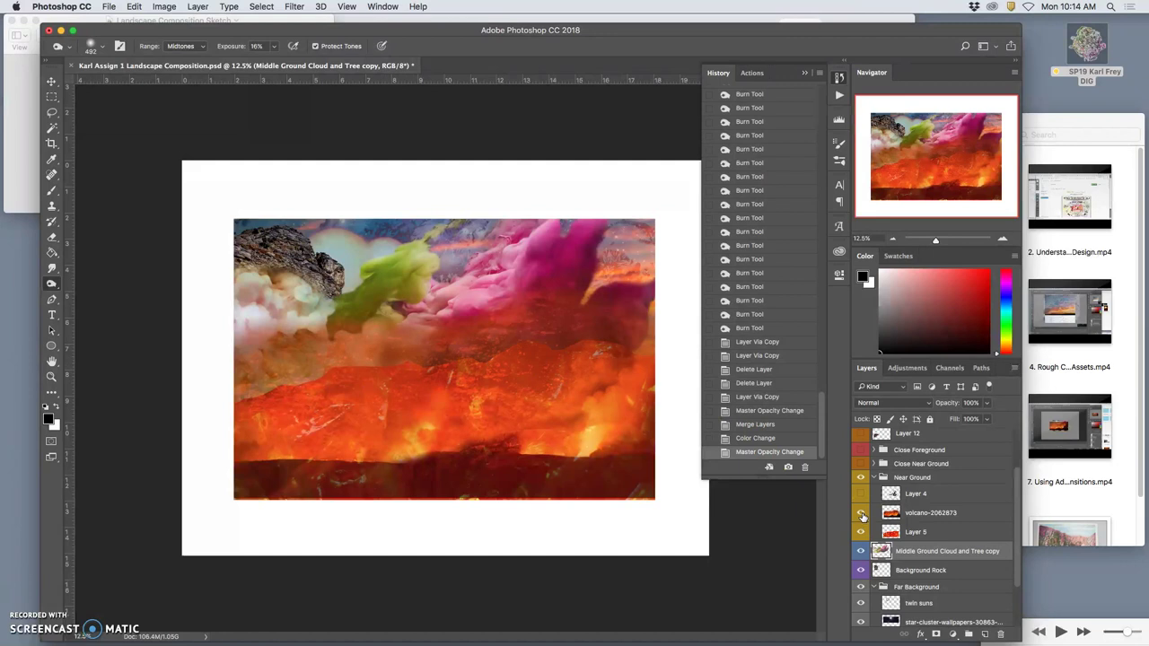
{"action": "left_click", "coordinate": [861, 513]}
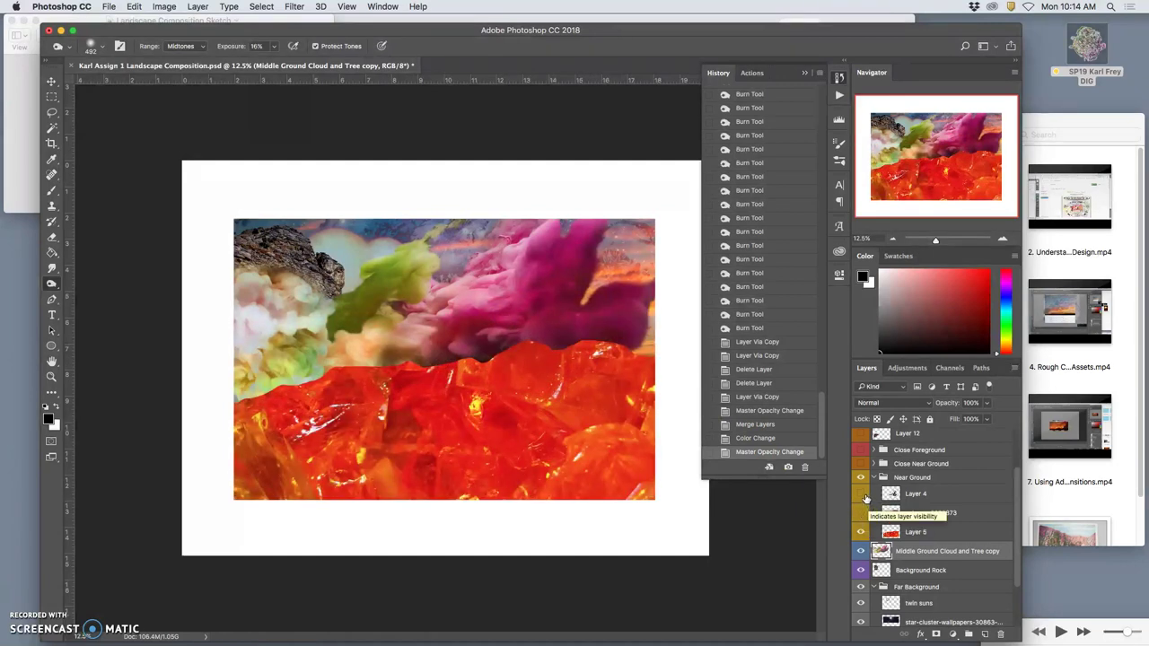
{"action": "left_click", "coordinate": [916, 535]}
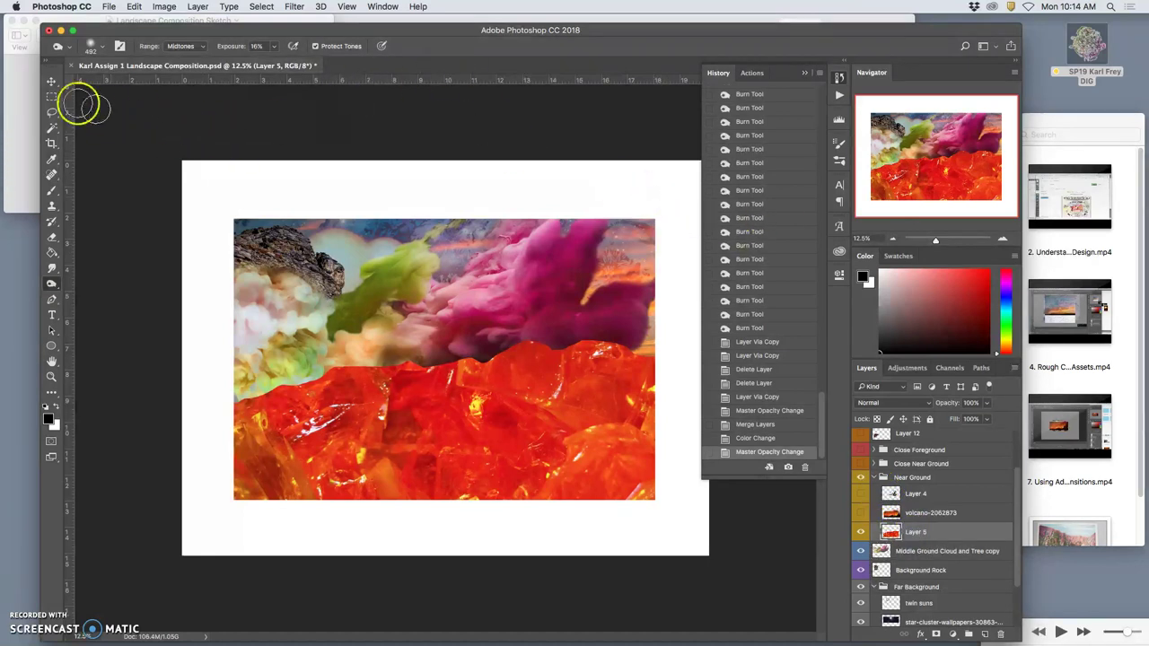
Step: Lasso a loose band along the red crystals' top edge
{"action": "left_click", "coordinate": [51, 112]}
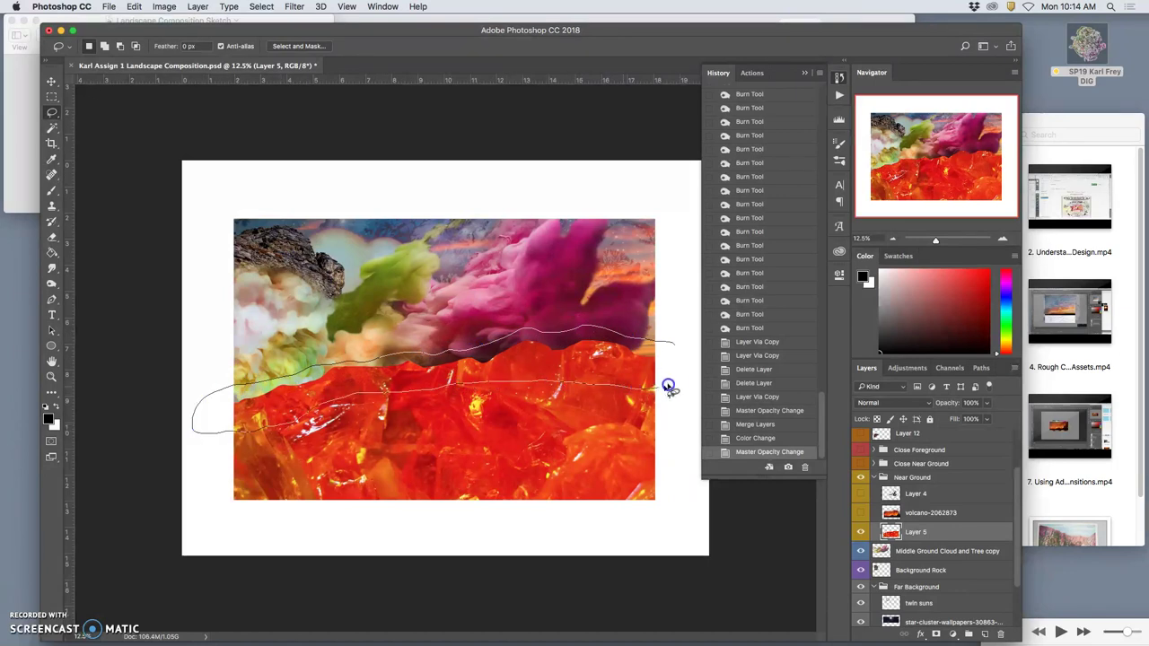
{"action": "left_click_drag", "start_coordinate": [673, 384], "coordinate": [674, 345]}
{"action": "left_click", "coordinate": [861, 533]}
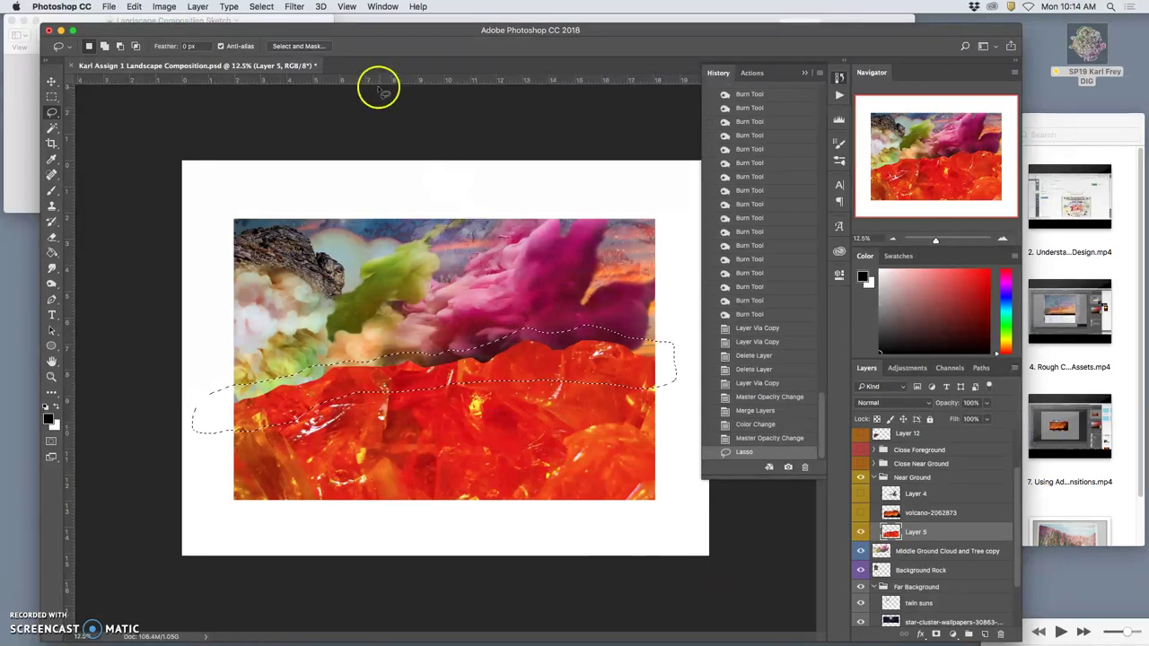
Step: Apply a 16.2 px Gaussian Blur to the selected edge, then deselect
{"action": "left_click", "coordinate": [296, 7]}
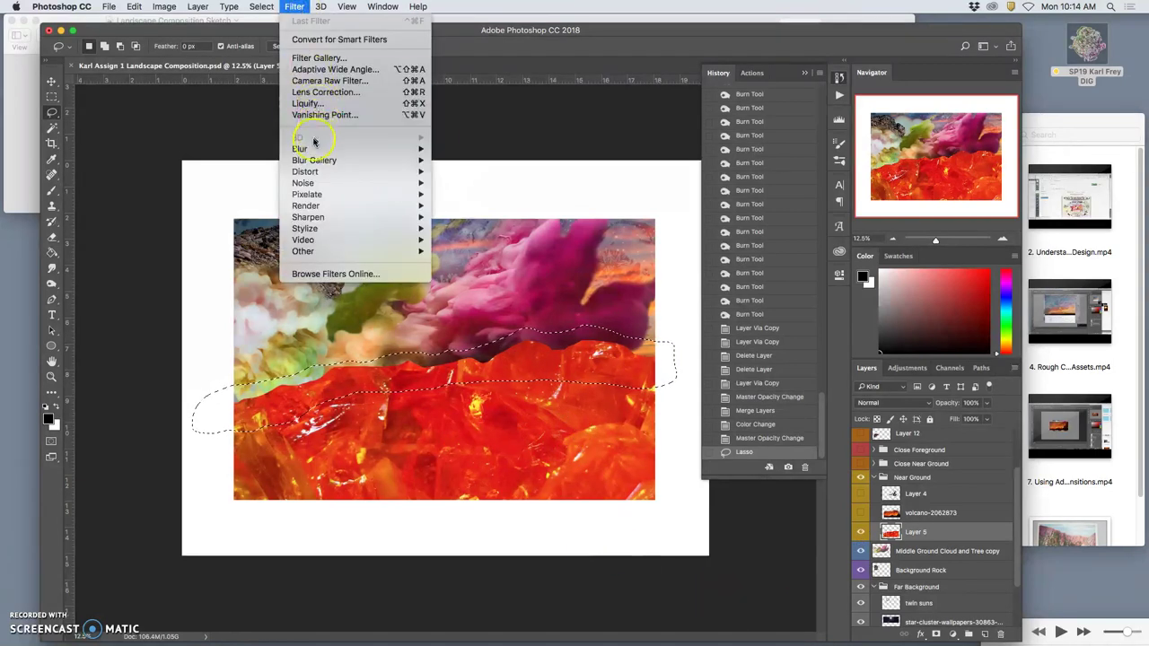
{"action": "mouse_move", "coordinate": [302, 151]}
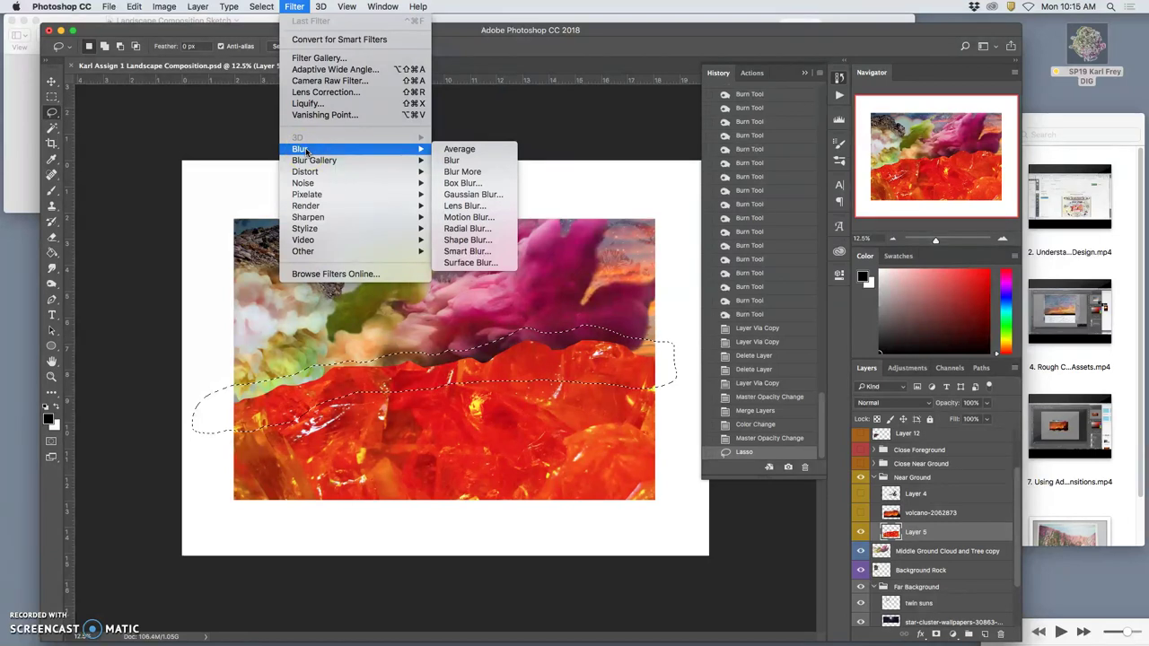
{"action": "left_click", "coordinate": [476, 196]}
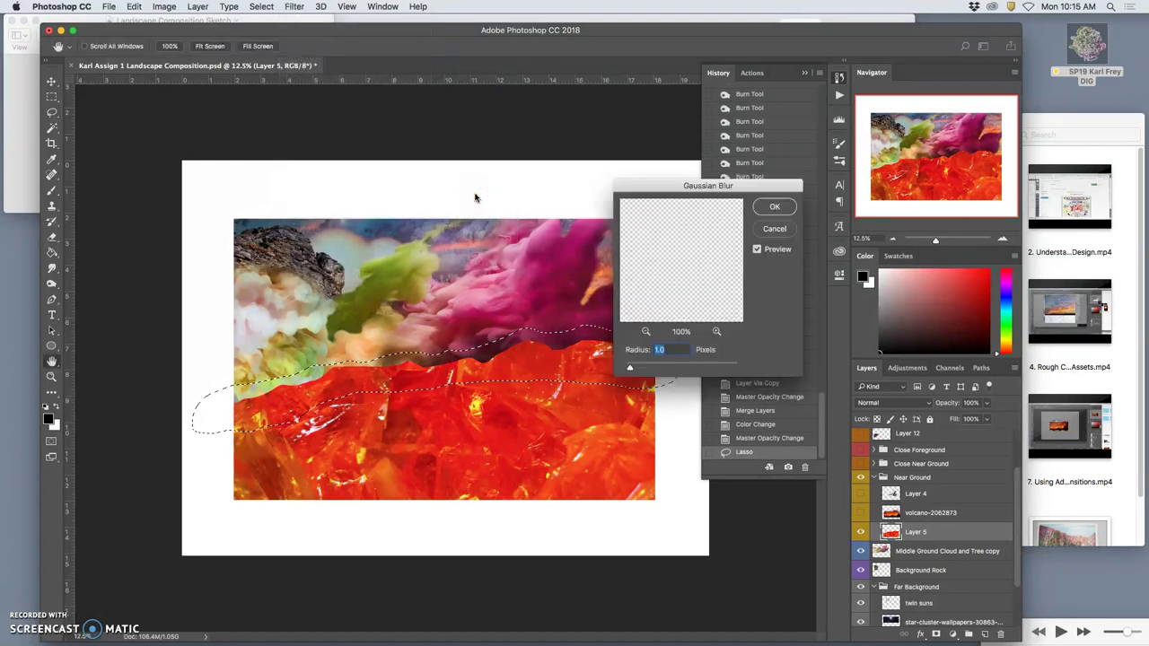
{"action": "left_click_drag", "start_coordinate": [697, 188], "coordinate": [686, 108]}
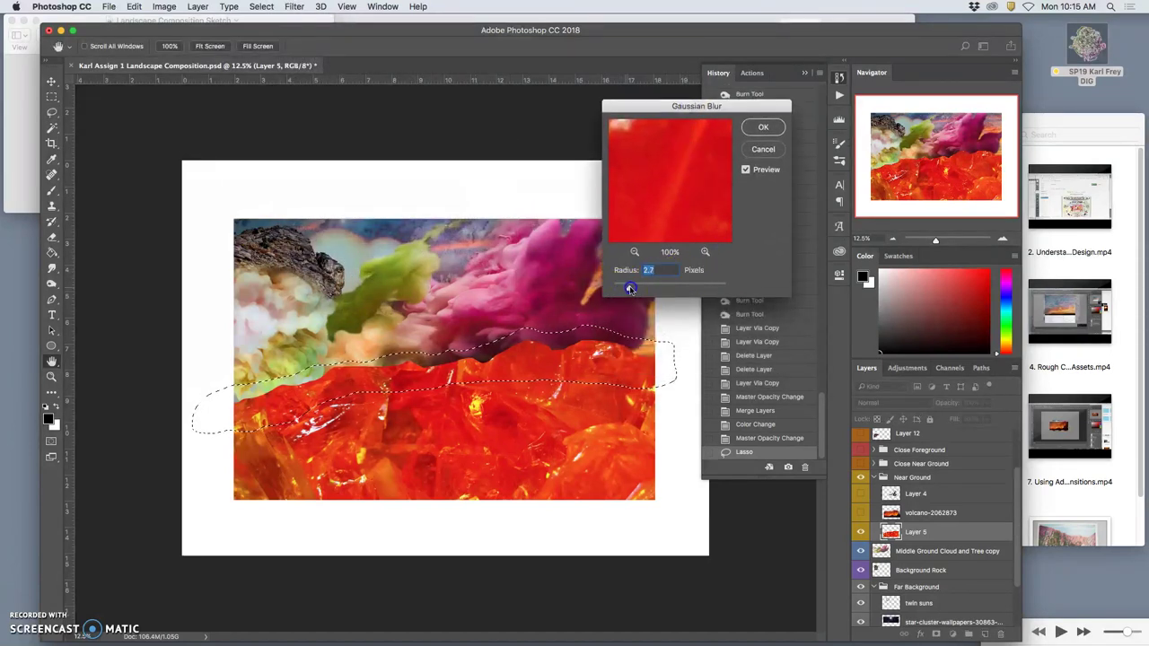
{"action": "mouse_move", "coordinate": [648, 290]}
{"action": "left_mouse_down"}
{"action": "mouse_move", "coordinate": [703, 287]}
{"action": "mouse_move", "coordinate": [659, 287]}
{"action": "left_mouse_up"}
{"action": "left_click", "coordinate": [763, 127]}
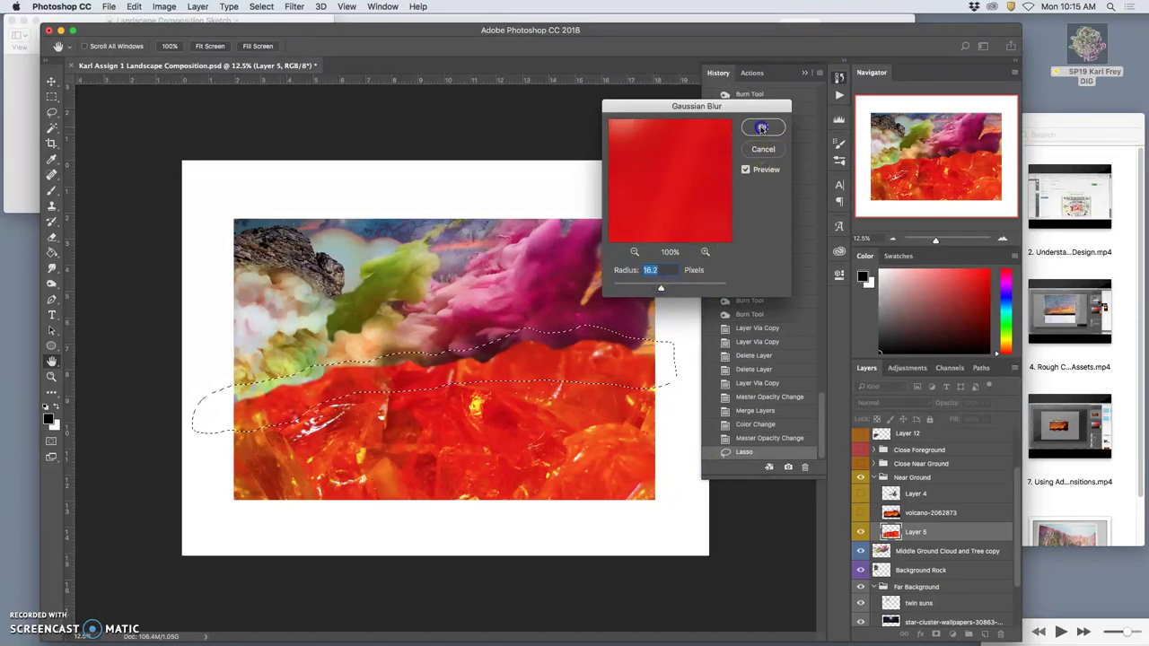
{"action": "key", "text": "super+d"}
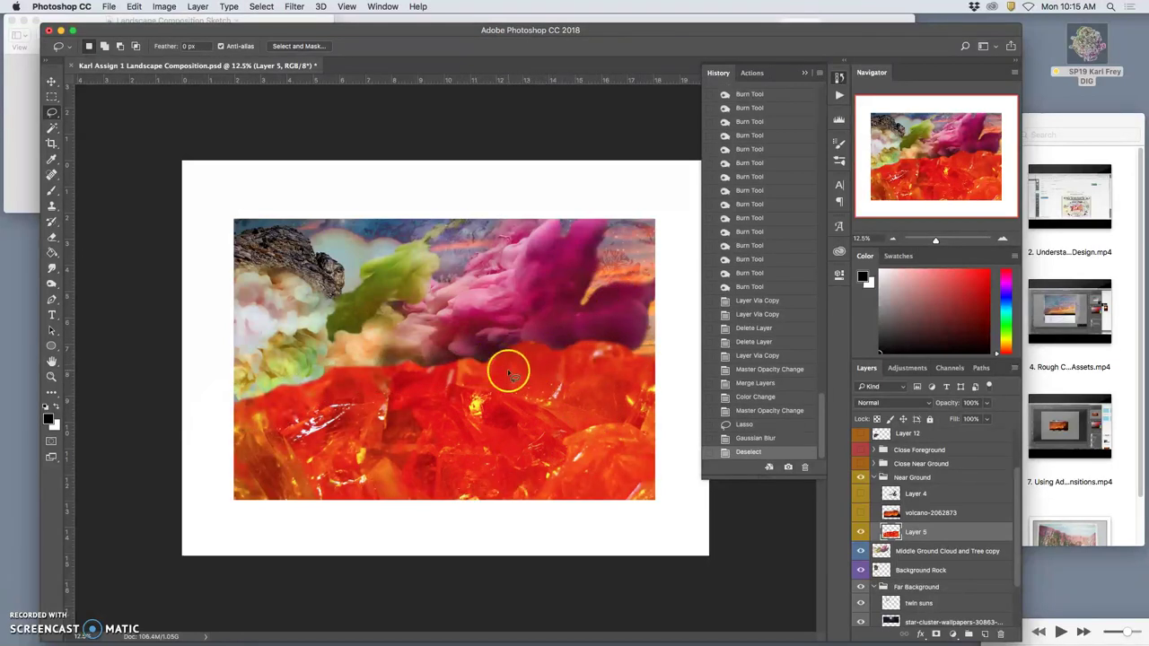
Step: Erase along the cloud-and-crystal boundary and across the smoke to blend them
{"action": "left_click", "coordinate": [51, 237]}
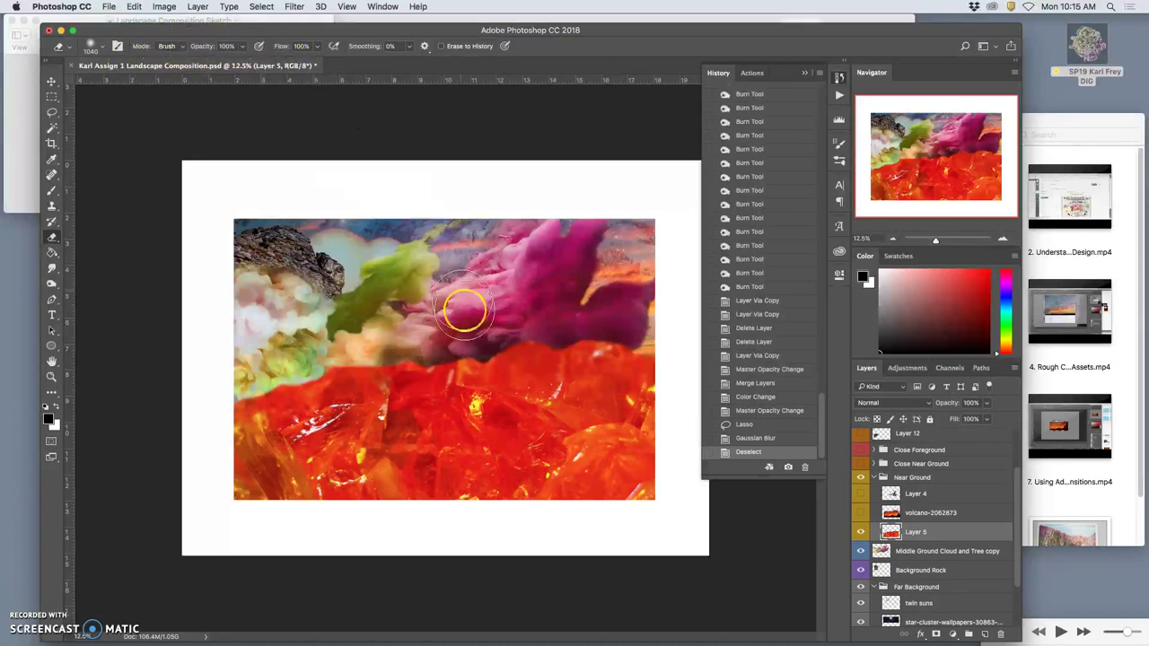
{"action": "mouse_move", "coordinate": [474, 321]}
{"action": "left_mouse_down"}
{"action": "mouse_move", "coordinate": [523, 331]}
{"action": "mouse_move", "coordinate": [578, 323]}
{"action": "mouse_move", "coordinate": [565, 333]}
{"action": "mouse_move", "coordinate": [613, 319]}
{"action": "mouse_move", "coordinate": [658, 333]}
{"action": "mouse_move", "coordinate": [602, 324]}
{"action": "mouse_move", "coordinate": [417, 350]}
{"action": "left_mouse_up"}
{"action": "left_click", "coordinate": [36, 198]}
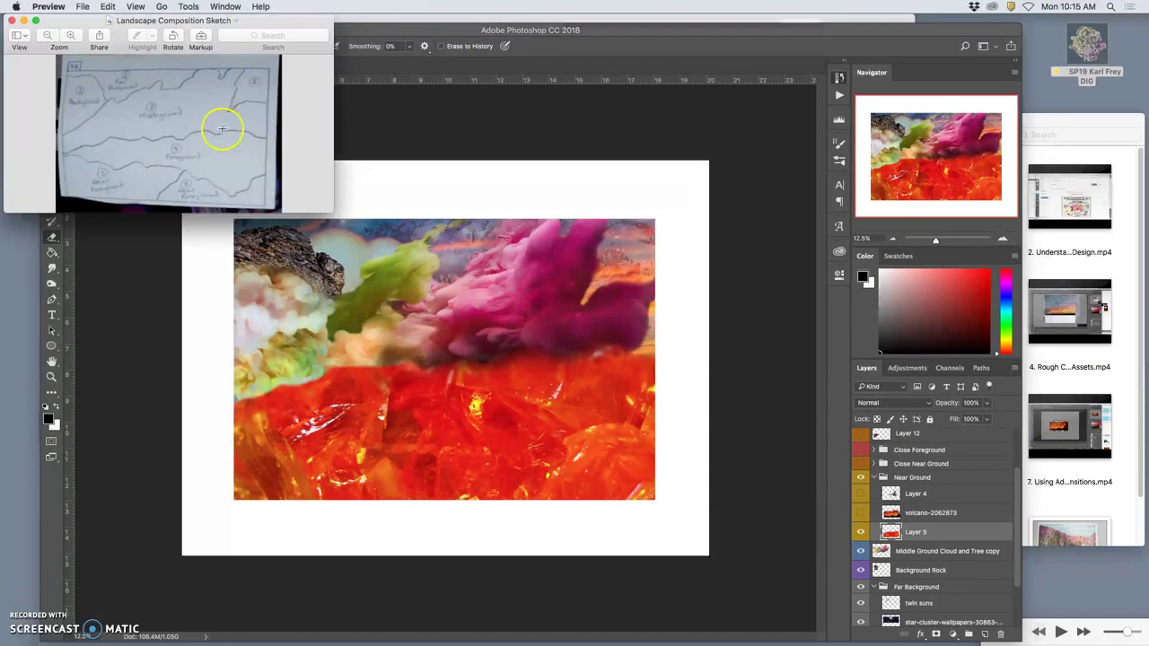
{"action": "left_click", "coordinate": [415, 349]}
{"action": "mouse_move", "coordinate": [416, 349]}
{"action": "left_mouse_down"}
{"action": "mouse_move", "coordinate": [297, 360]}
{"action": "mouse_move", "coordinate": [245, 382]}
{"action": "left_mouse_up"}
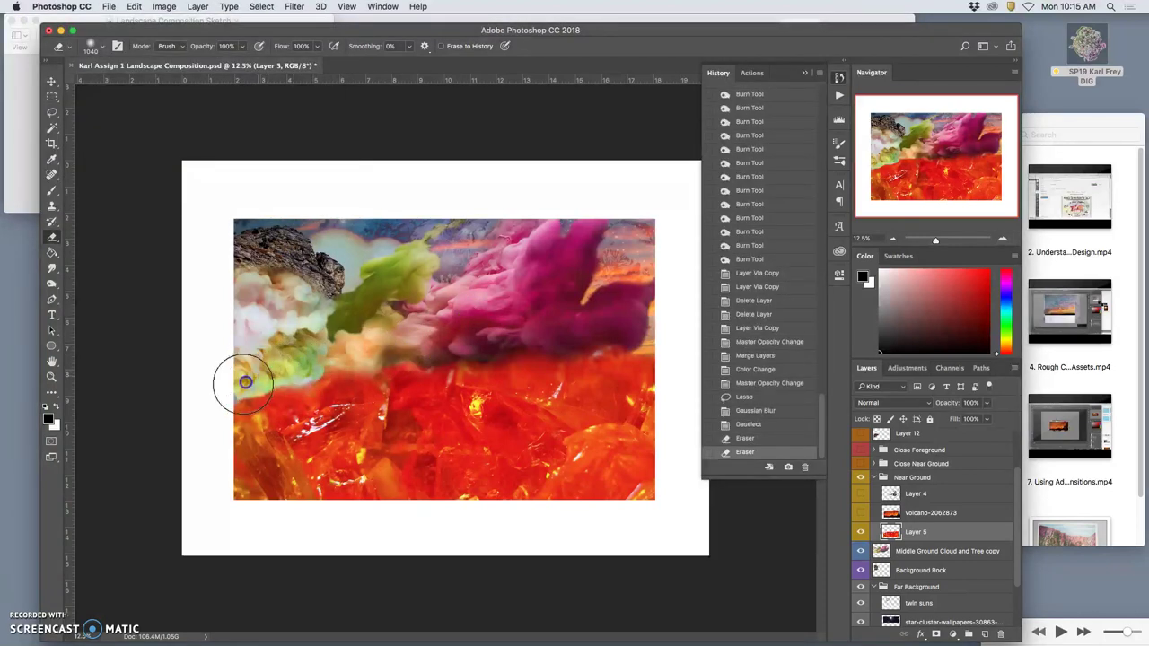
Step: Erase gently at 41% then 18% opacity, then show the volcano layer again
{"action": "left_click", "coordinate": [241, 46]}
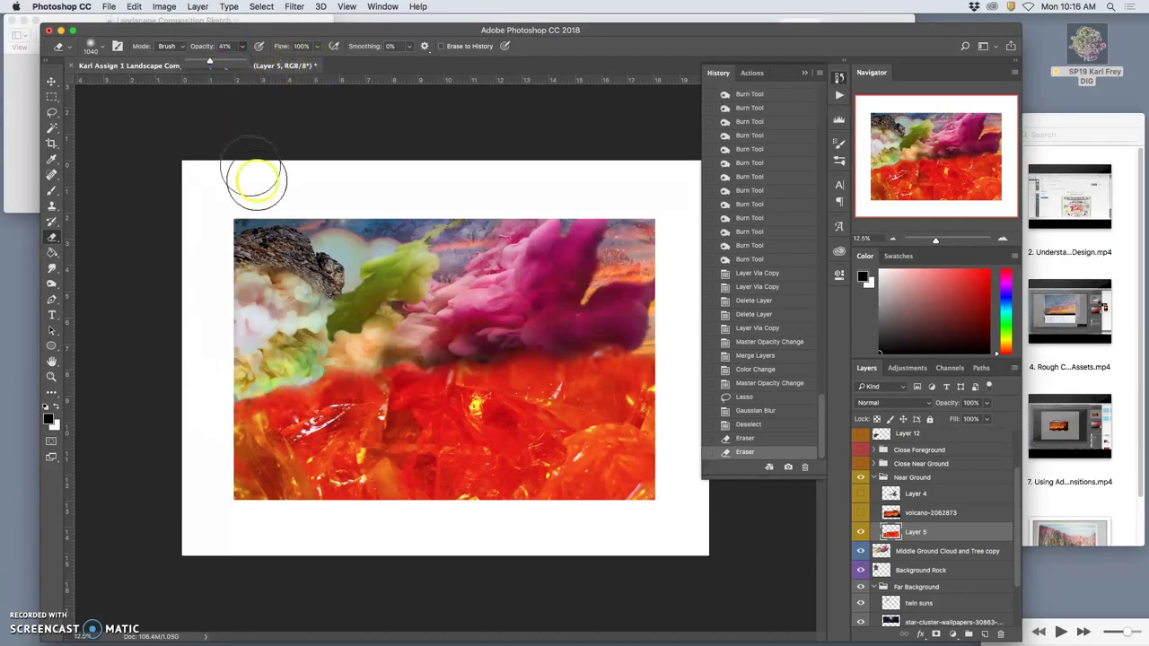
{"action": "left_click", "coordinate": [269, 383]}
{"action": "left_click_drag", "start_coordinate": [303, 378], "coordinate": [426, 373]}
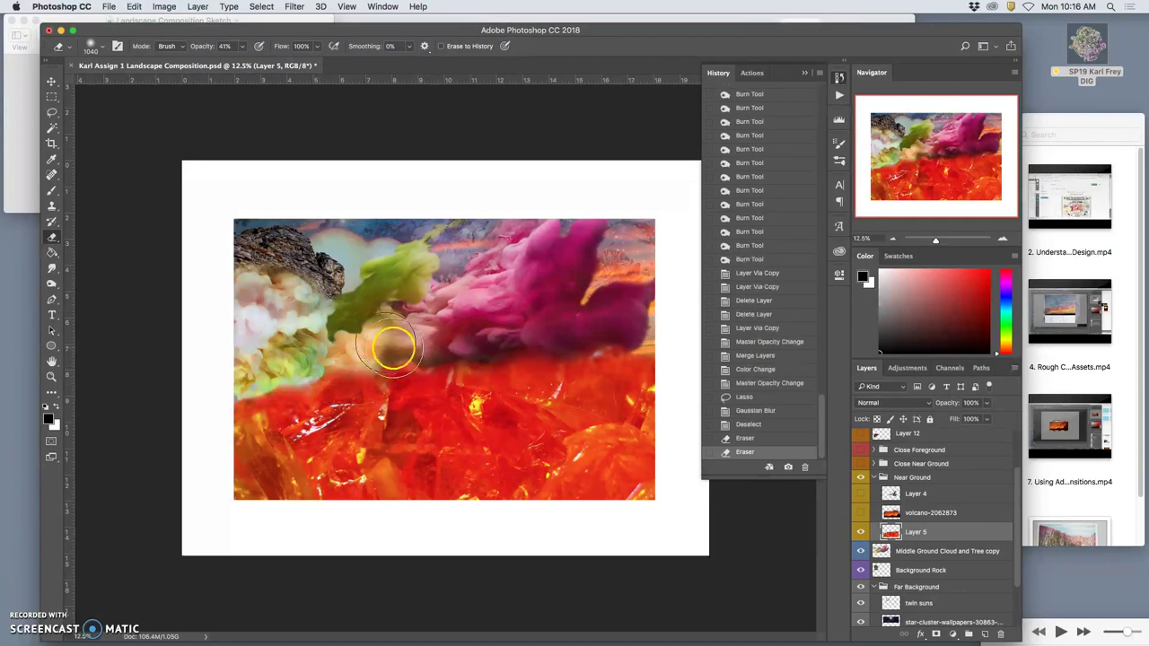
{"action": "left_click", "coordinate": [242, 45]}
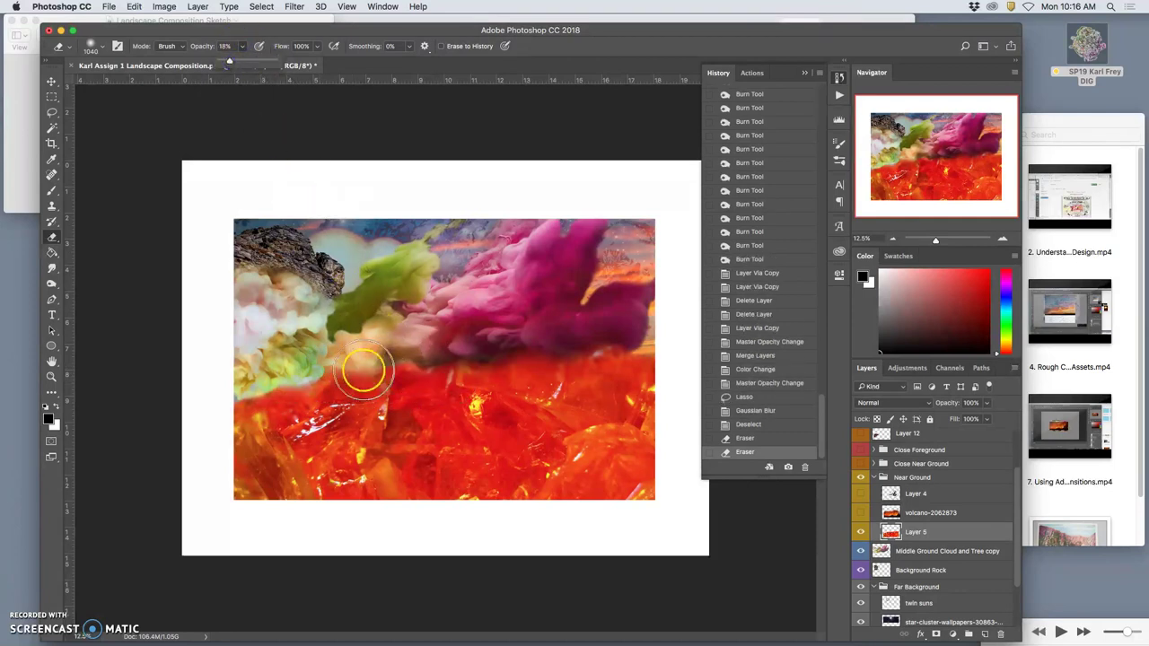
{"action": "left_click", "coordinate": [386, 368]}
{"action": "mouse_move", "coordinate": [616, 359]}
{"action": "left_mouse_down"}
{"action": "mouse_move", "coordinate": [366, 390]}
{"action": "mouse_move", "coordinate": [523, 405]}
{"action": "mouse_move", "coordinate": [359, 405]}
{"action": "left_mouse_up"}
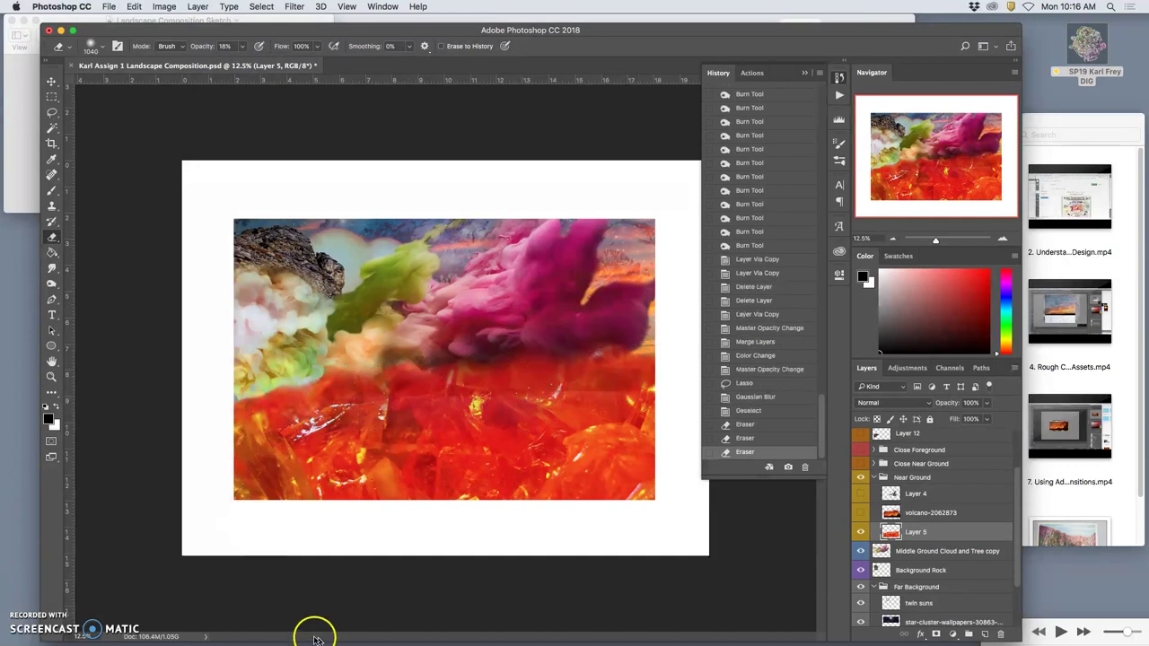
{"action": "left_click", "coordinate": [860, 514]}
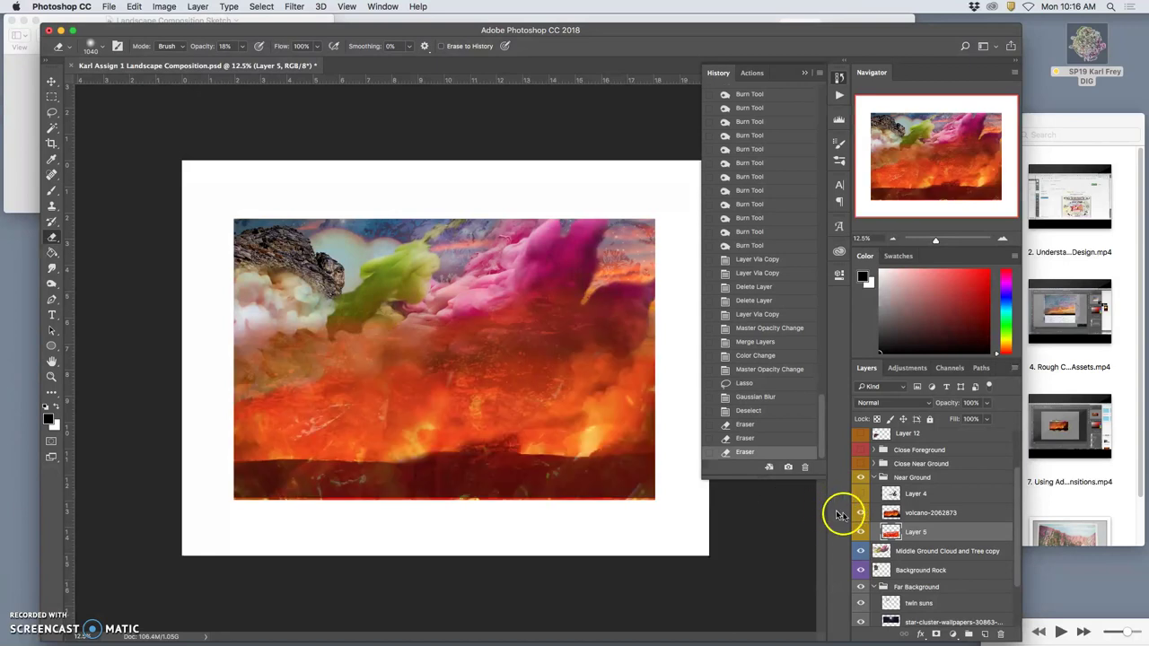